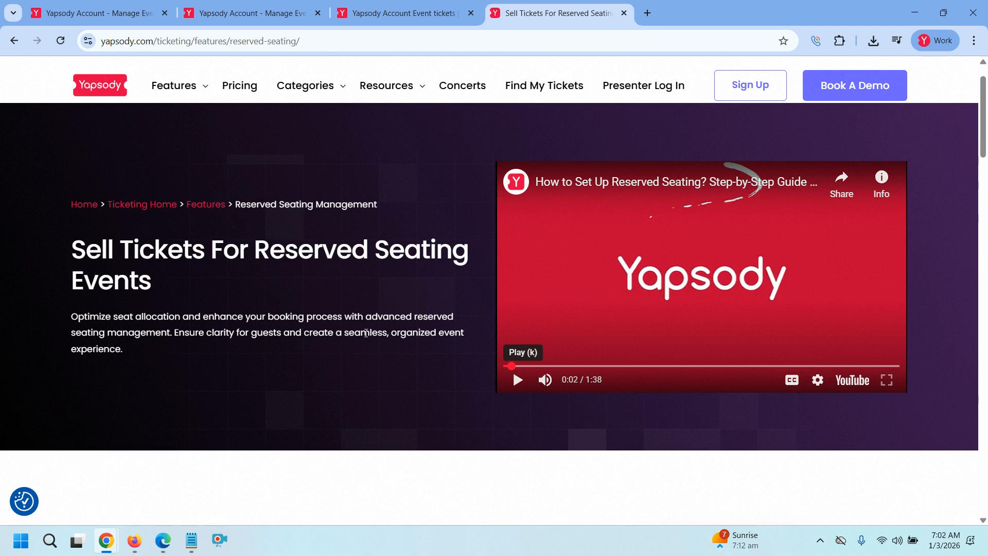
# Return to the Yapsody Box Office event listing tab
pyautogui.click(117, 13)
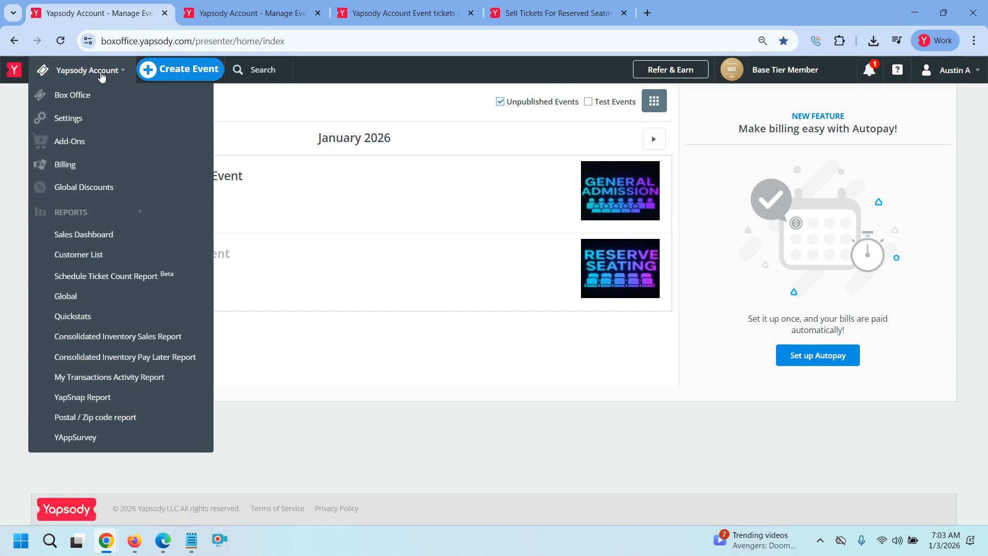
# Start a new Reserved Seating event titled 'TEST Reserve seating'
pyautogui.click(173, 75)
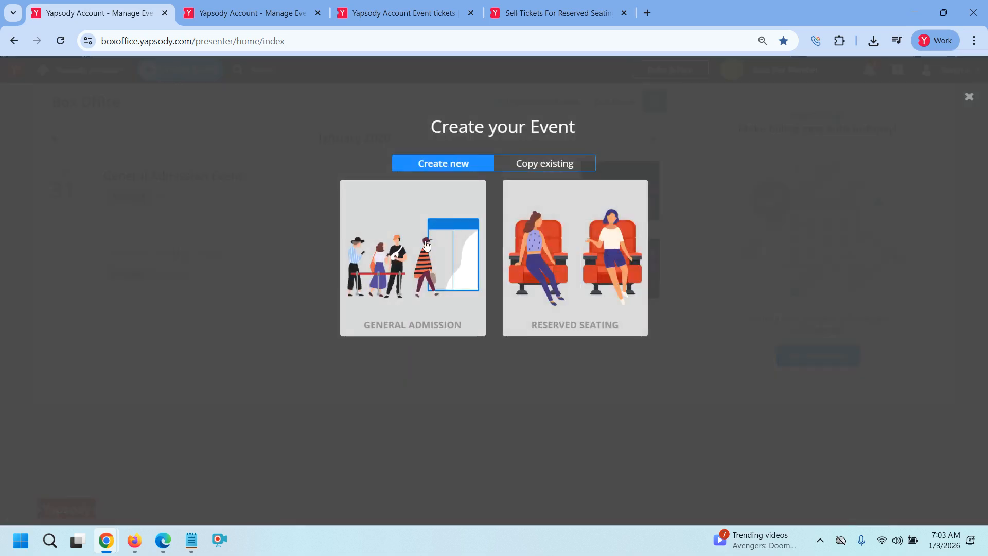
pyautogui.click(608, 295)
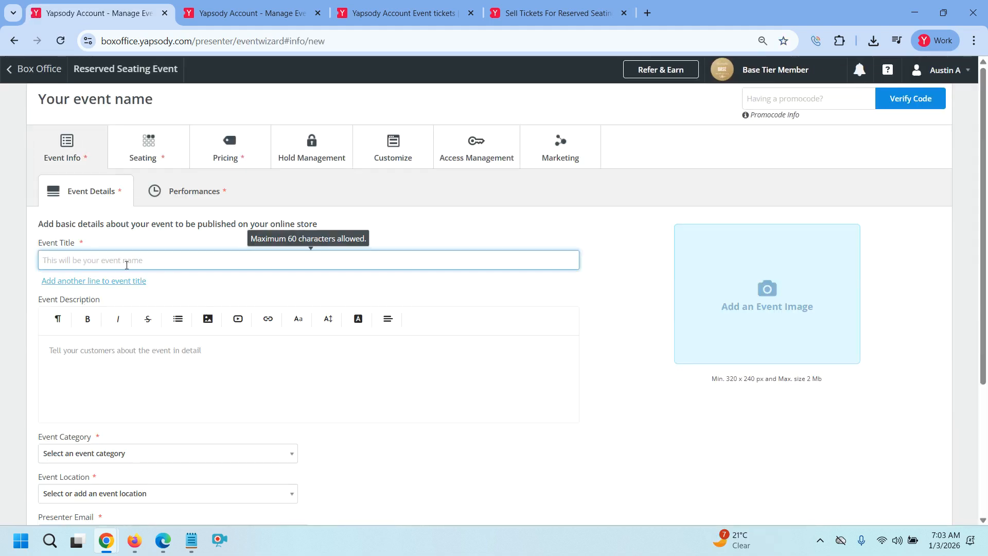
pyautogui.click(126, 264)
pyautogui.write('TEST')
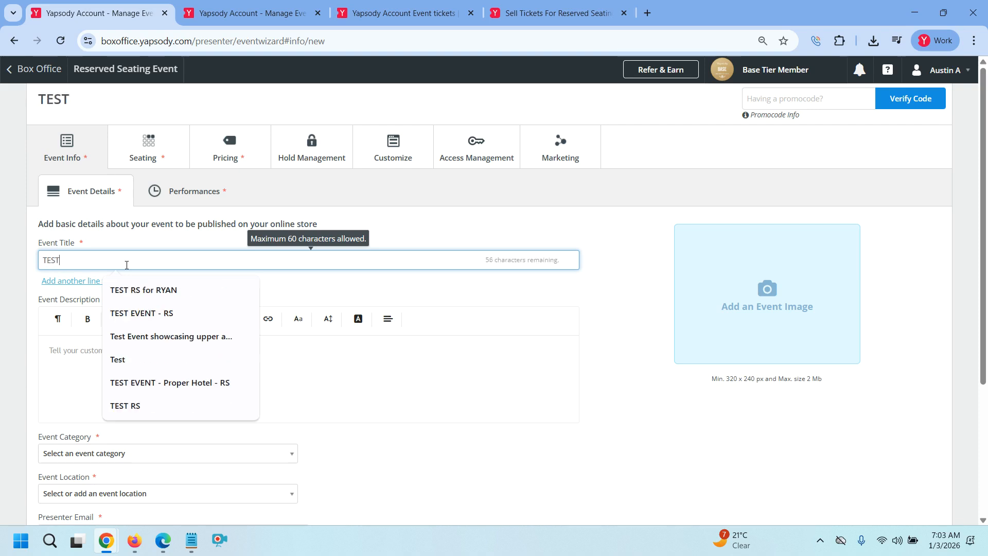
pyautogui.press('BackSpace')
pyautogui.press('BackSpace')
pyautogui.press('BackSpace')
pyautogui.press('BackSpace')
pyautogui.press('BackSpace')
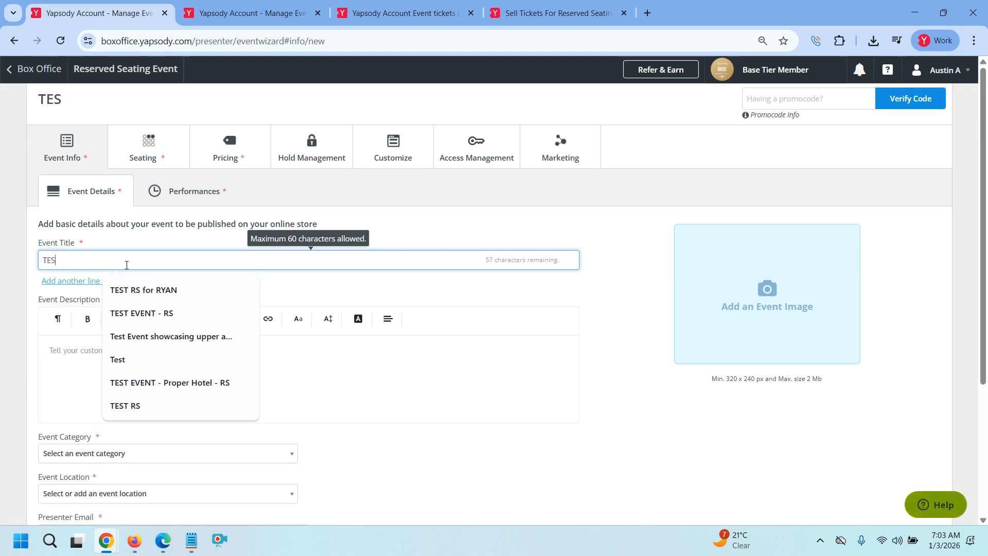
pyautogui.write('TEST Reser')
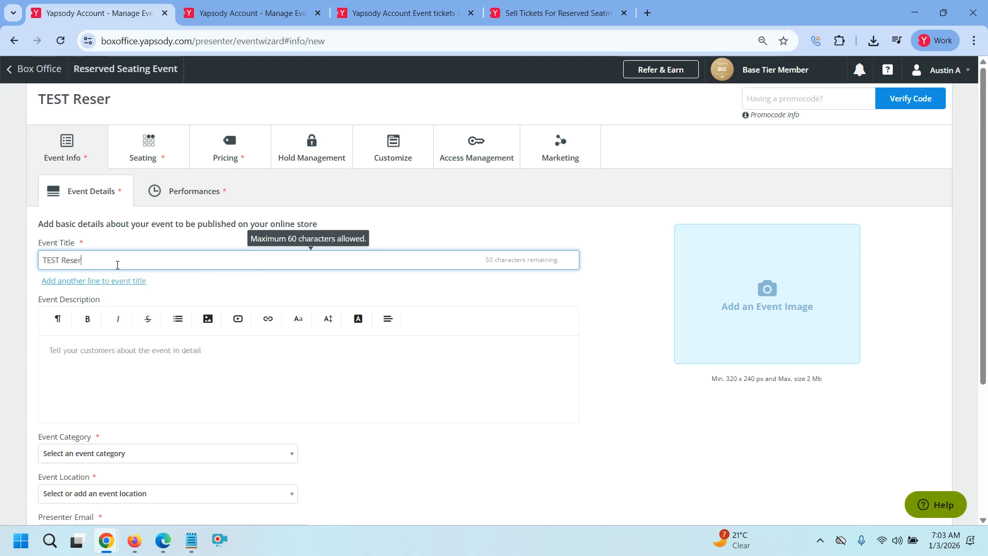
pyautogui.write('ve seatib')
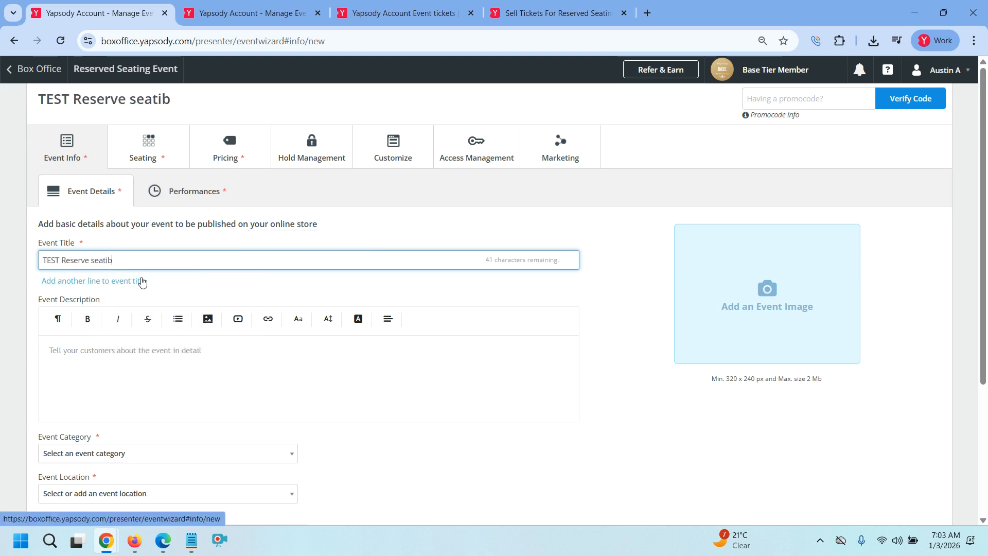
pyautogui.press('BackSpace')
pyautogui.write('nf')
pyautogui.press('BackSpace')
pyautogui.write('g')
# Focus the event description, then show and hide the seating-tool notes
pyautogui.click(154, 366)
pyautogui.click(189, 549)
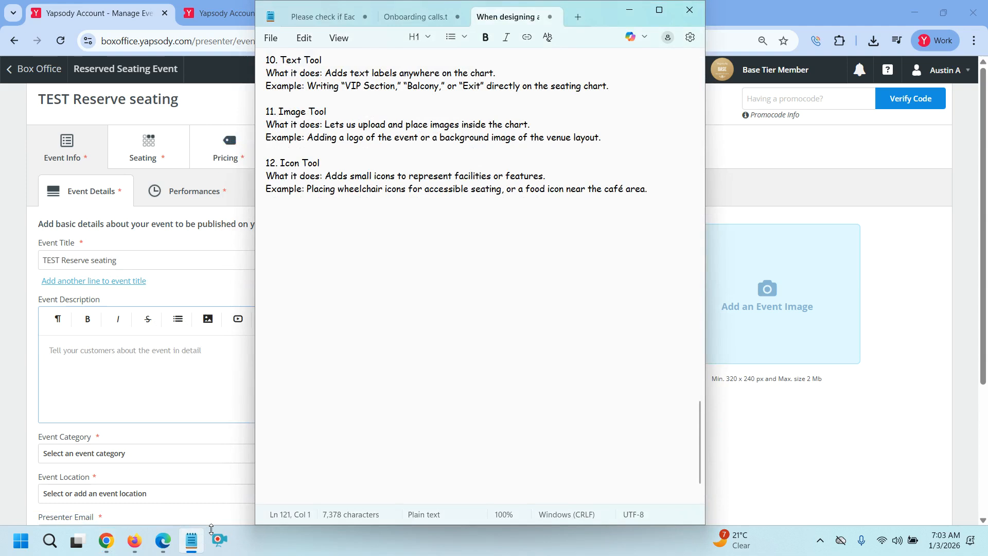
pyautogui.click(188, 550)
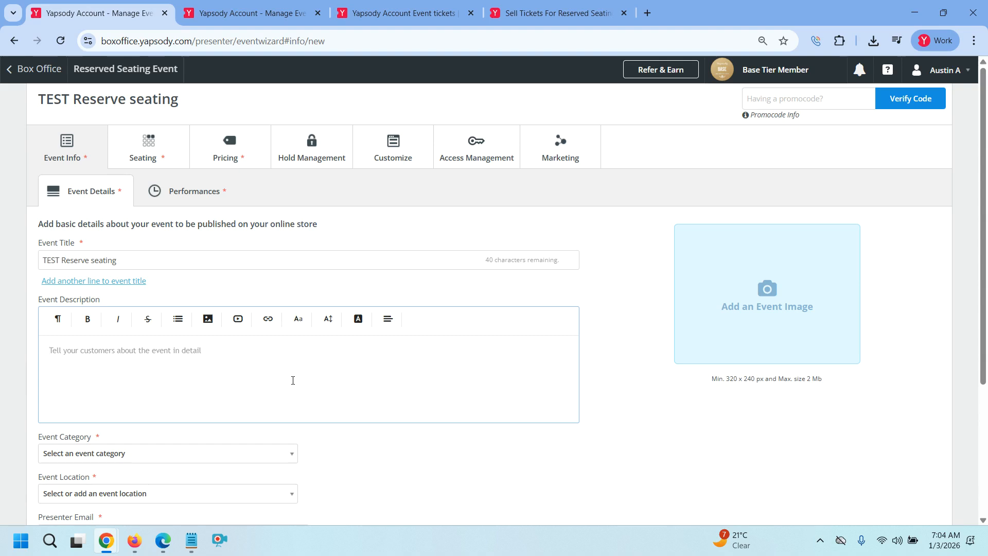
# Copy the event title 'TEST Reserve seating' into the event description
pyautogui.tripleClick(159, 261)
pyautogui.hotkey('ctrl', 'c')
pyautogui.click(165, 352)
pyautogui.hotkey('ctrl', 'v')
# Upload the Copilot_20260103_061630 image as the event image and adjust its crop
pyautogui.click(782, 346)
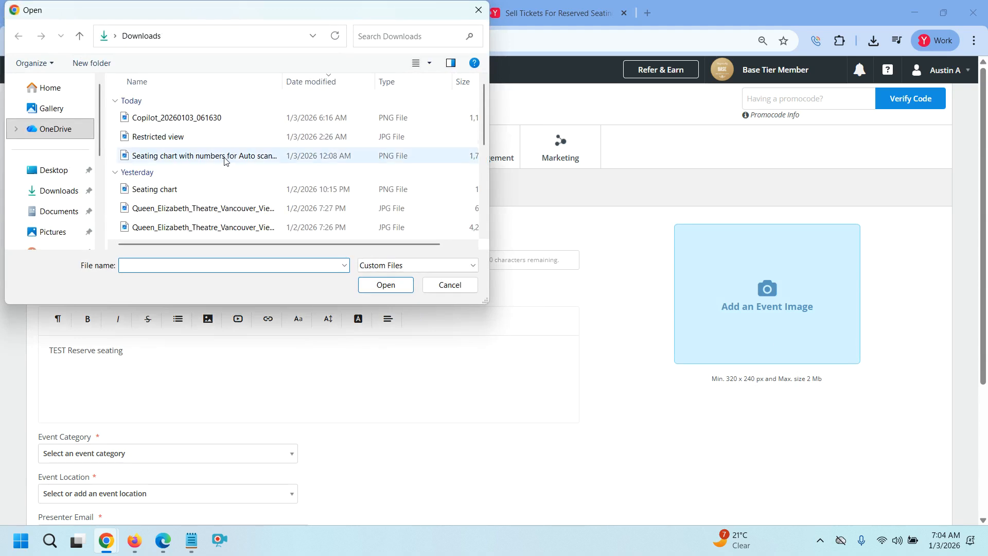
pyautogui.click(220, 121)
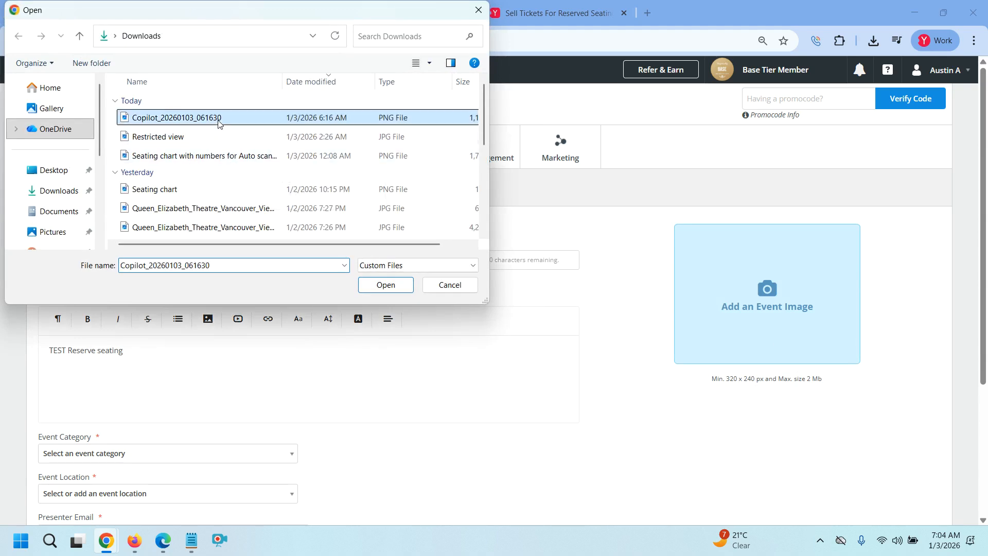
pyautogui.click(381, 285)
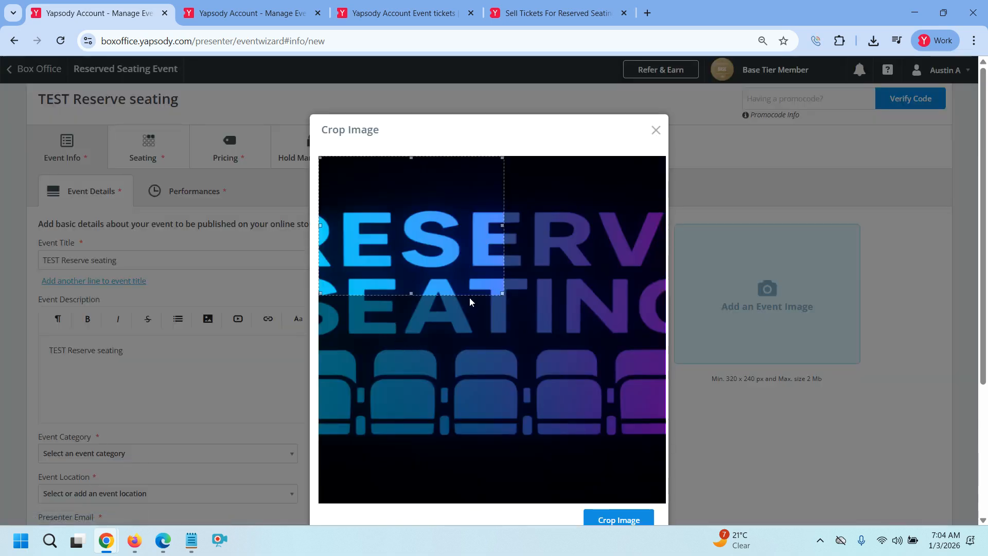
pyautogui.moveTo(462, 280); pyautogui.dragTo(664, 481)
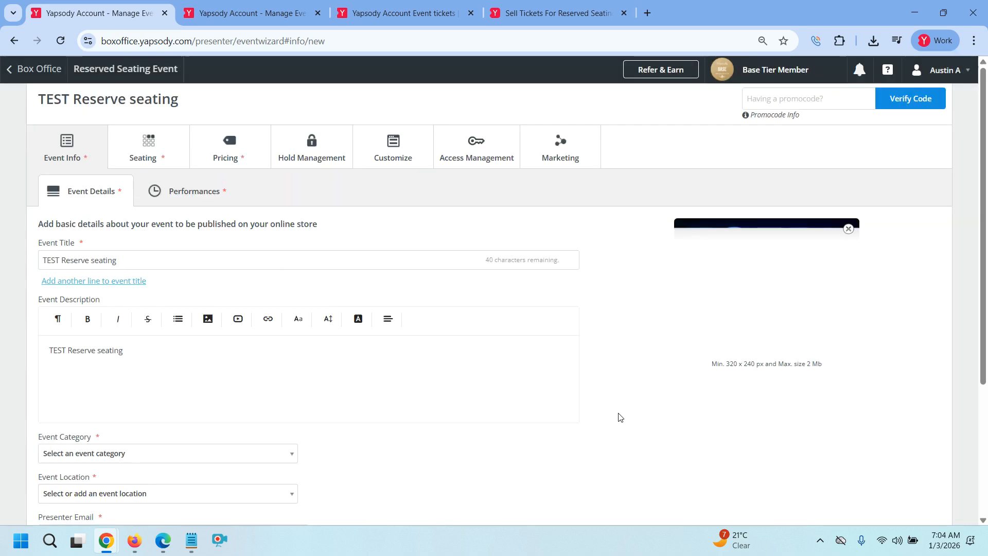
pyautogui.scroll(-3, 350, 368)
pyautogui.click(170, 330)
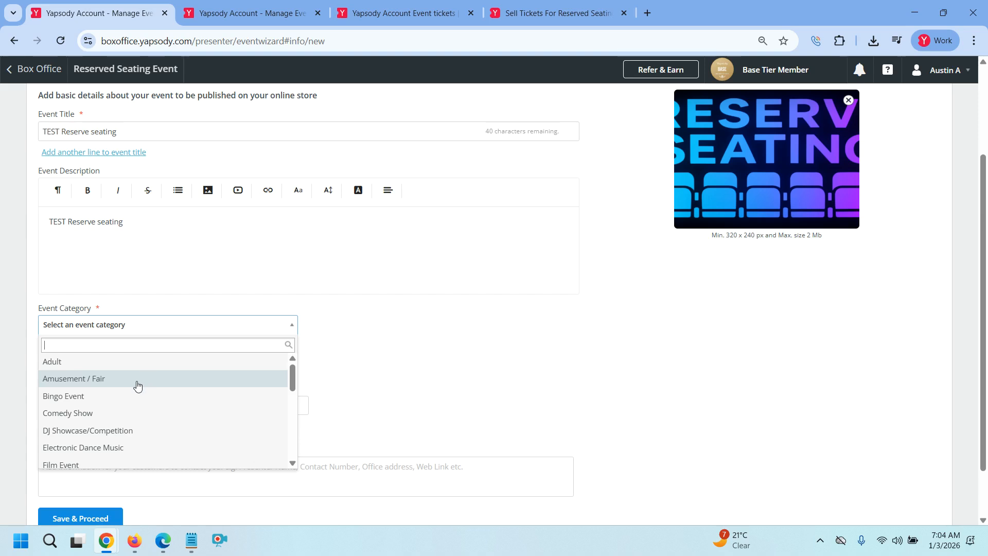
pyautogui.click(121, 416)
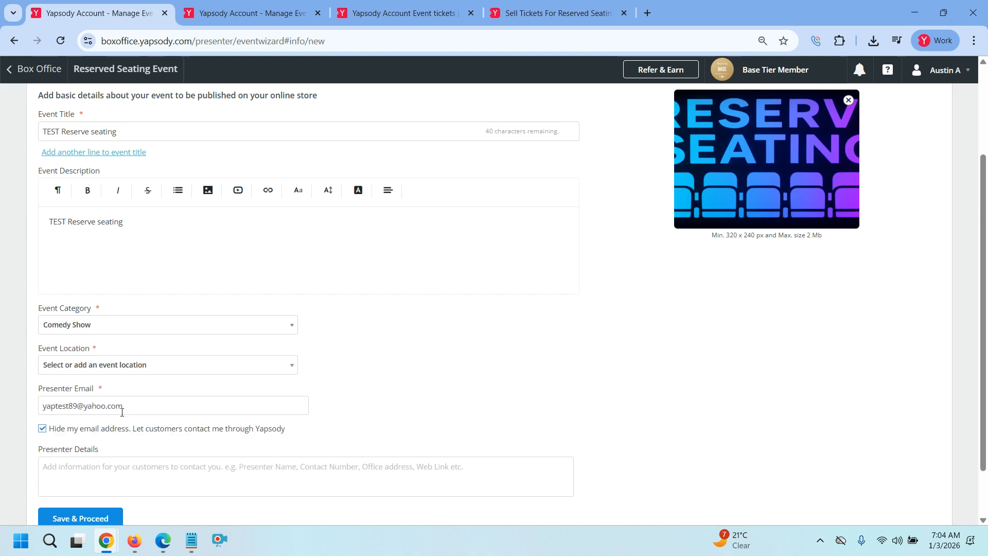
pyautogui.click(132, 374)
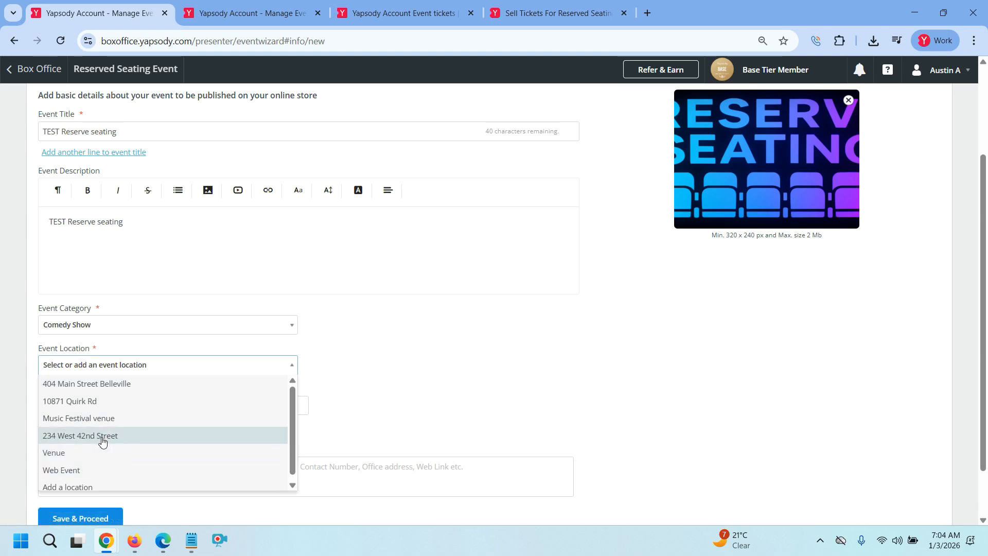
pyautogui.click(103, 418)
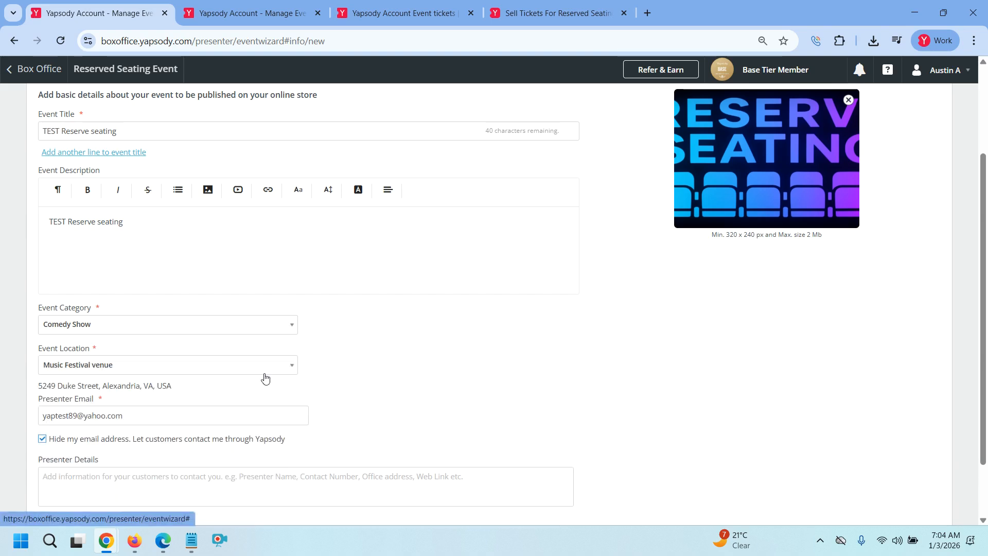
pyautogui.click(199, 370)
pyautogui.click(103, 400)
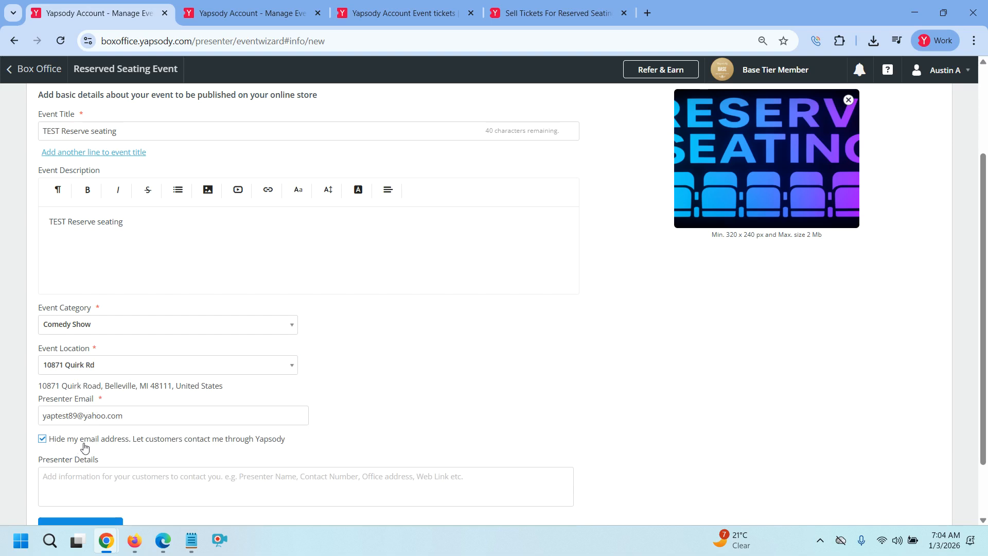
pyautogui.scroll(-1, 142, 453)
pyautogui.click(130, 426)
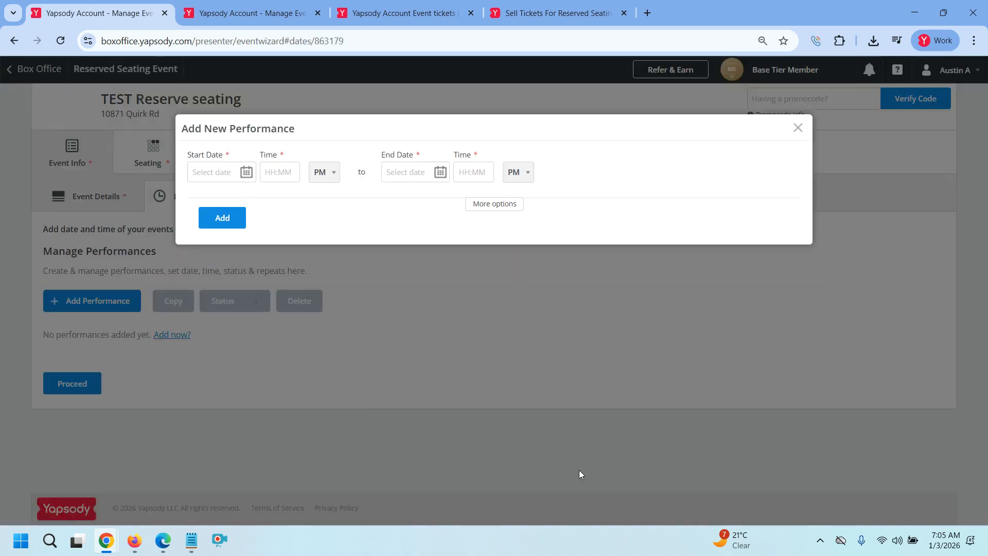
# Add a January 30, 2026 performance from 5:00 to 8:00 PM, then proceed to seating
pyautogui.click(250, 179)
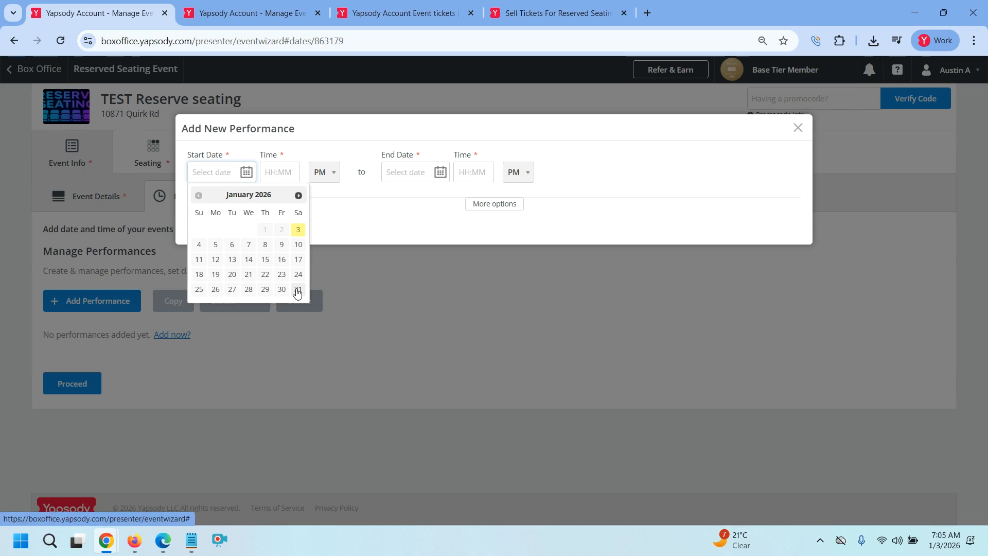
pyautogui.click(281, 289)
pyautogui.click(296, 179)
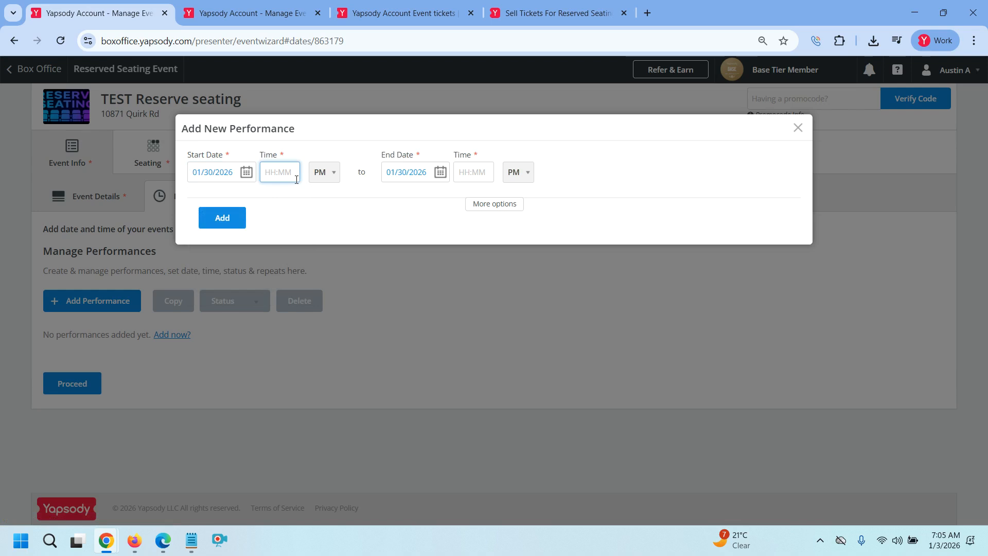
pyautogui.write('5')
pyautogui.click(276, 191)
pyautogui.click(461, 172)
pyautogui.write('8')
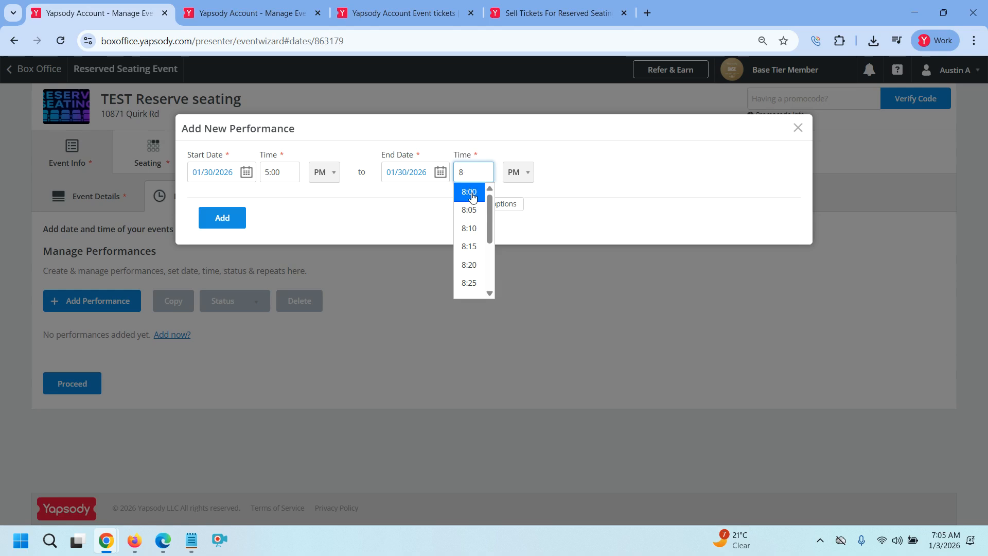
pyautogui.click(469, 192)
pyautogui.click(220, 217)
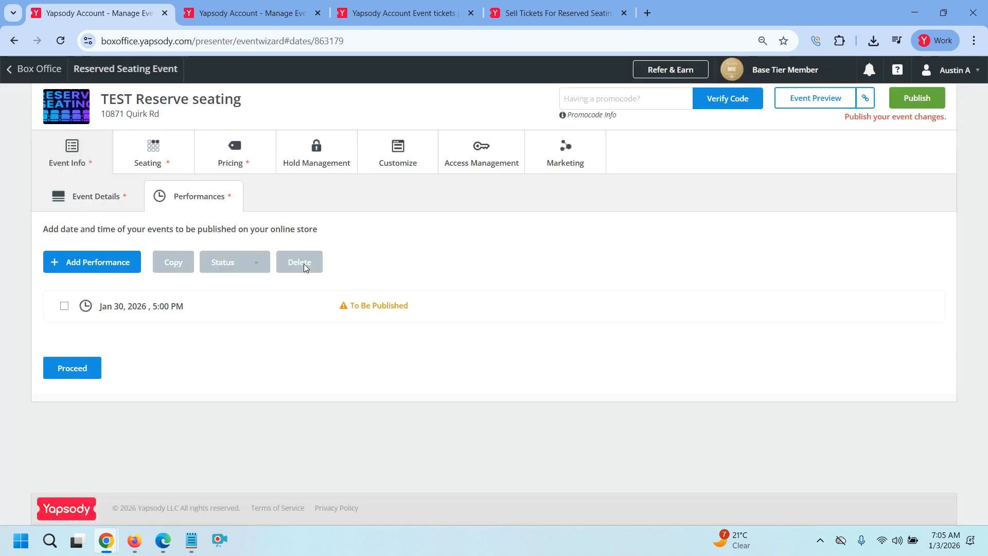
pyautogui.click(90, 373)
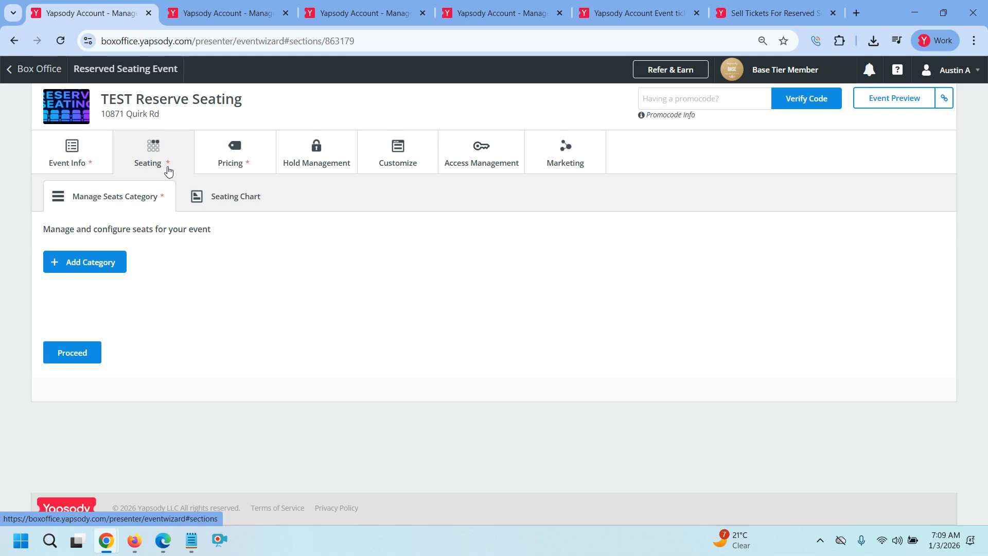
# Create a seat category named Section 1
pyautogui.click(79, 261)
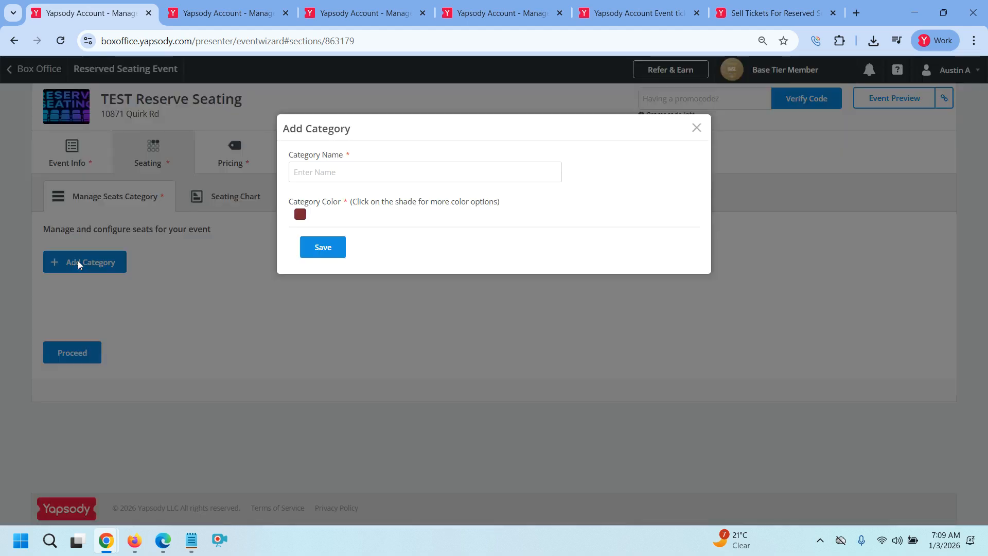
pyautogui.click(325, 180)
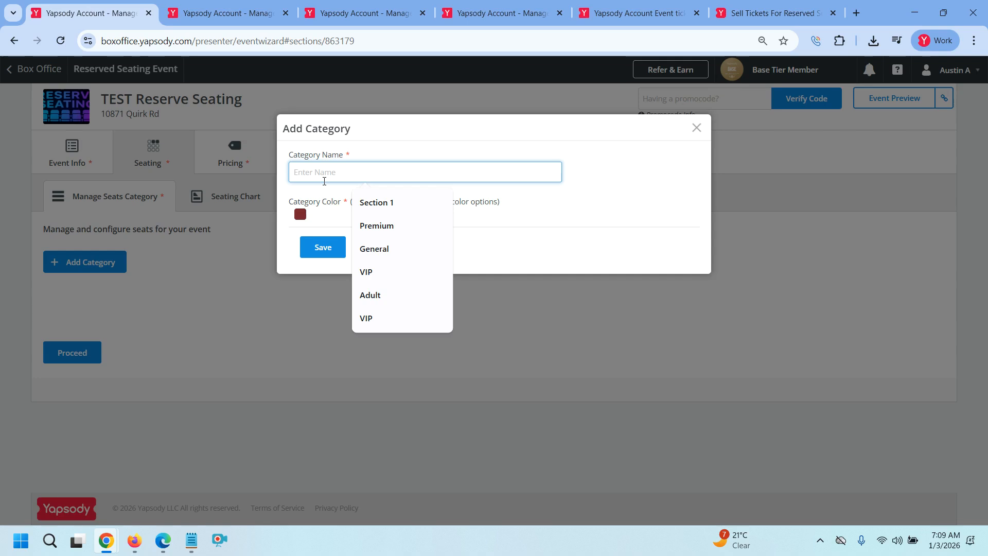
pyautogui.click(394, 201)
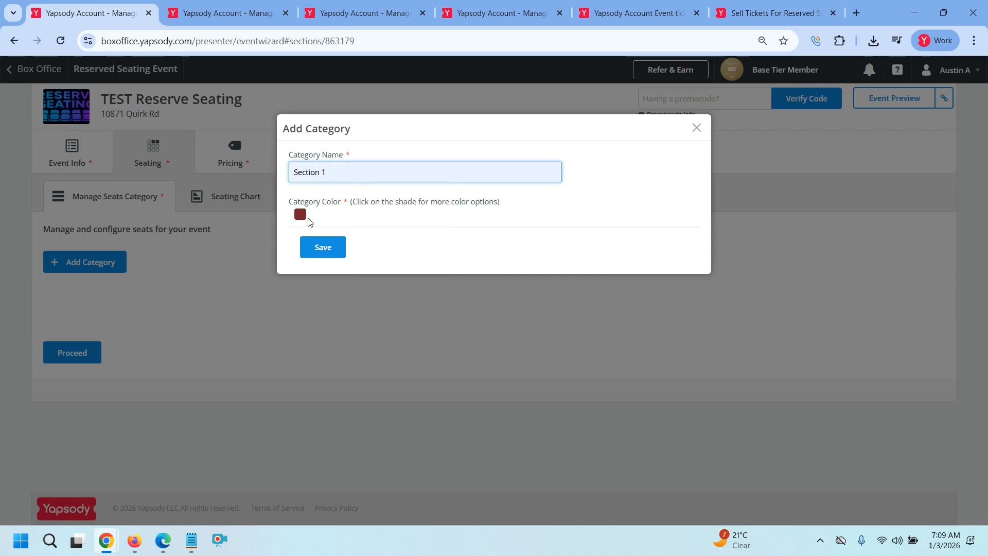
pyautogui.click(328, 254)
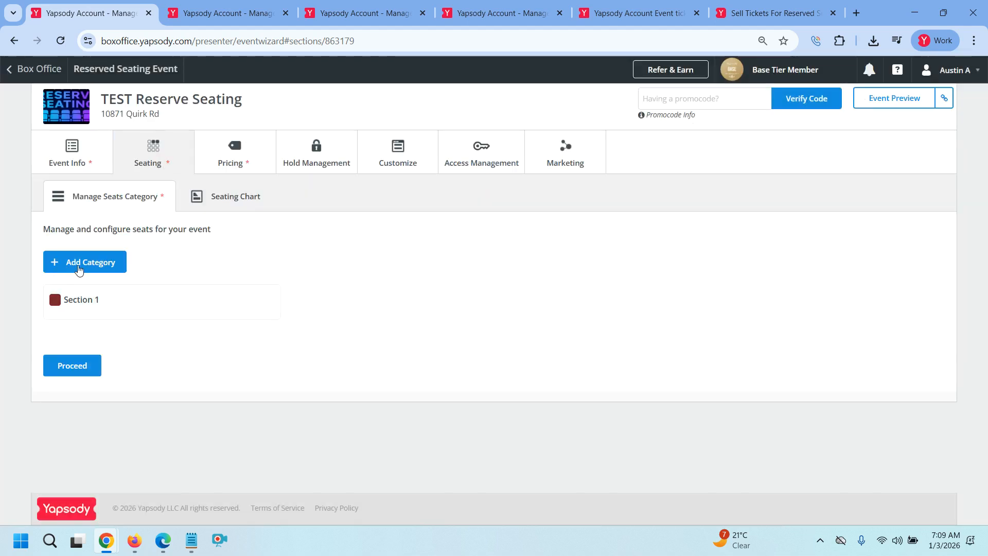
# Add a second seat category, Section 2, coloured teal
pyautogui.click(78, 265)
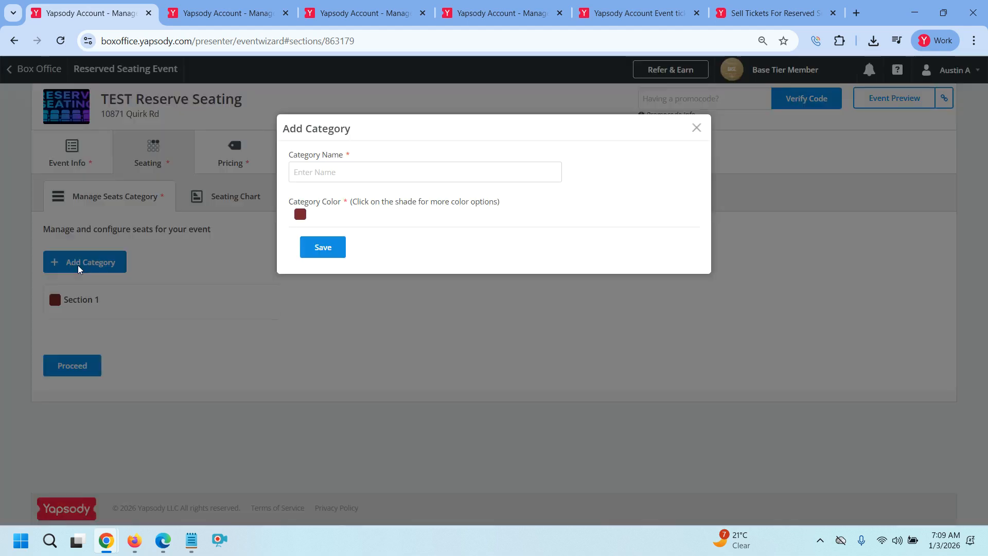
pyautogui.click(294, 172)
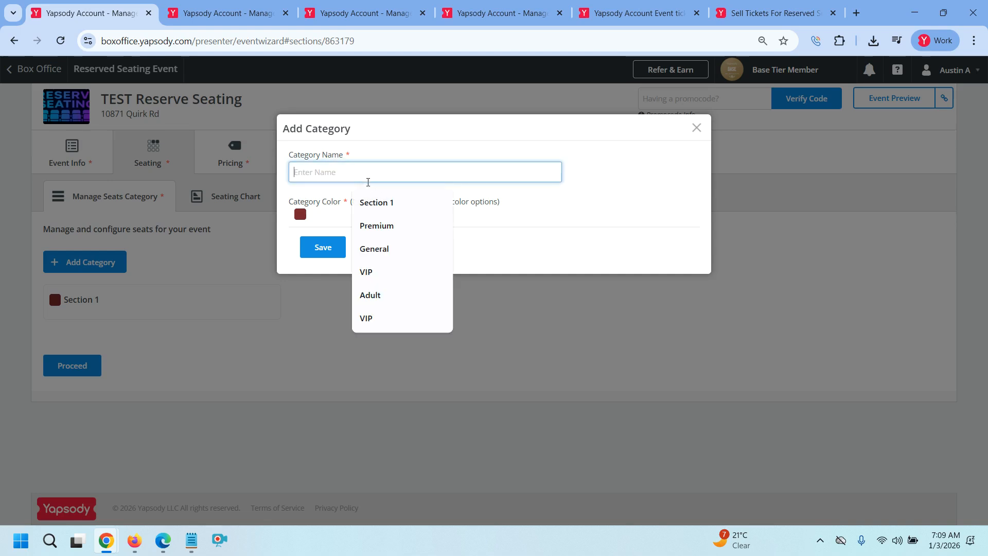
pyautogui.write('Section 2')
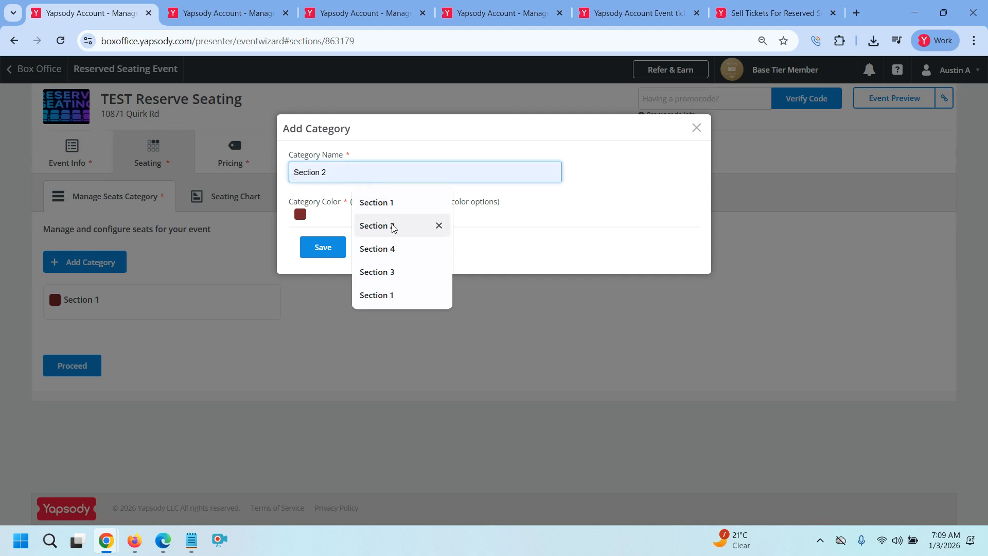
pyautogui.click(391, 225)
pyautogui.click(301, 216)
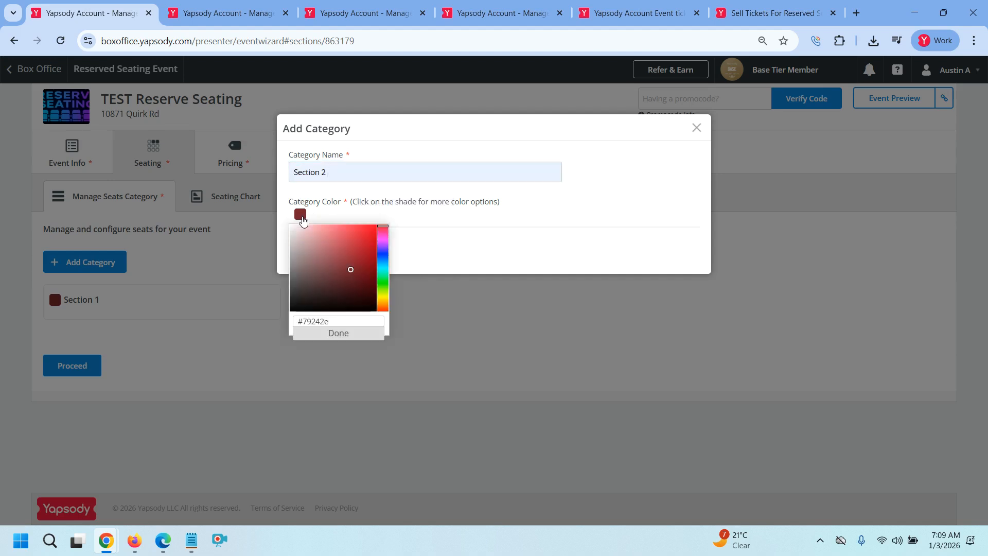
pyautogui.click(383, 266)
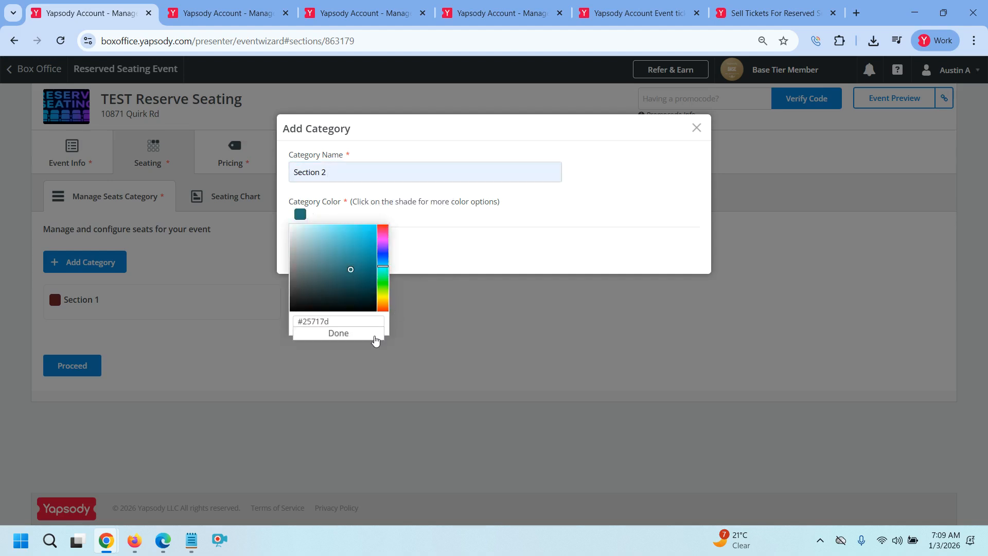
pyautogui.click(358, 333)
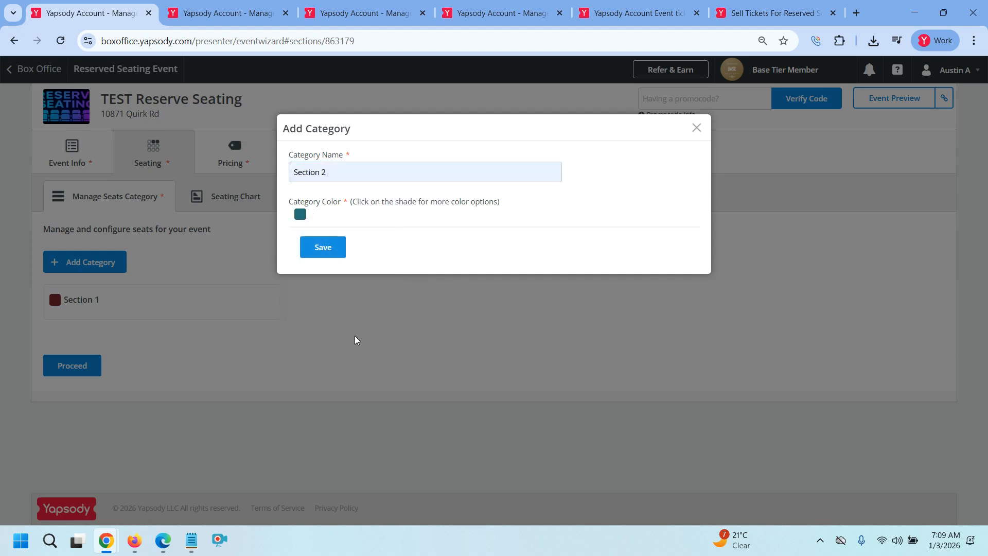
pyautogui.click(327, 253)
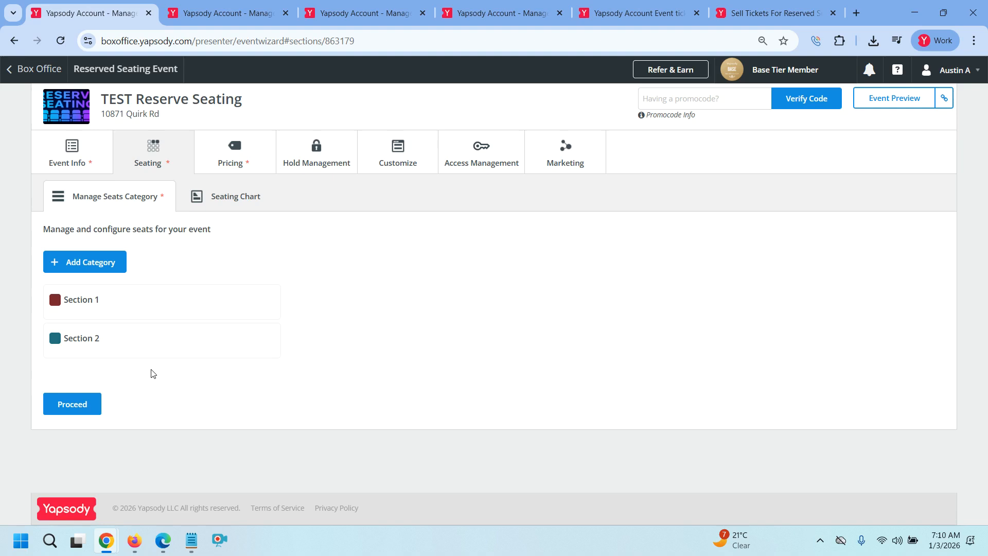
# Proceed from Manage Seats Category to the Seating Chart designer
pyautogui.click(94, 405)
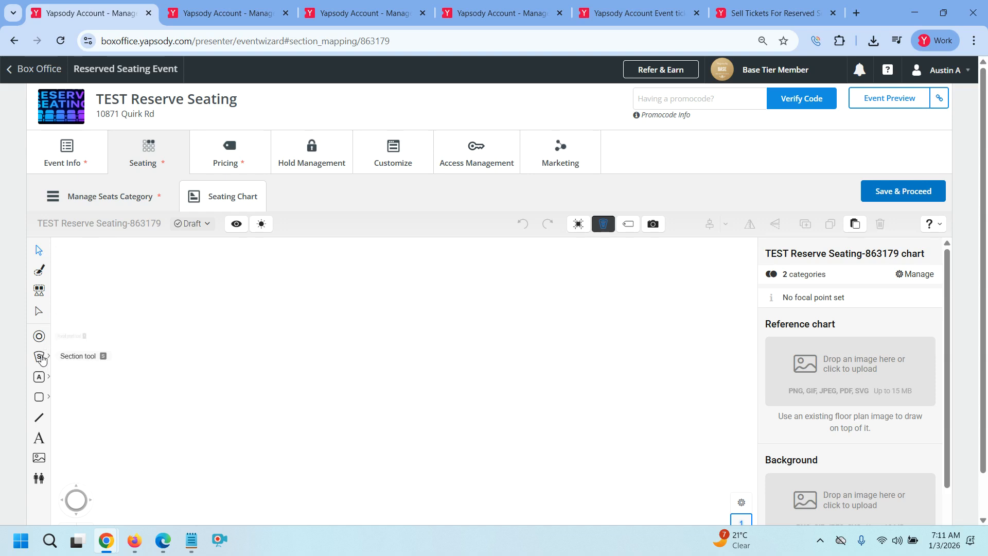
# Draw a square rectangular section on the blank chart and select it
pyautogui.click(68, 356)
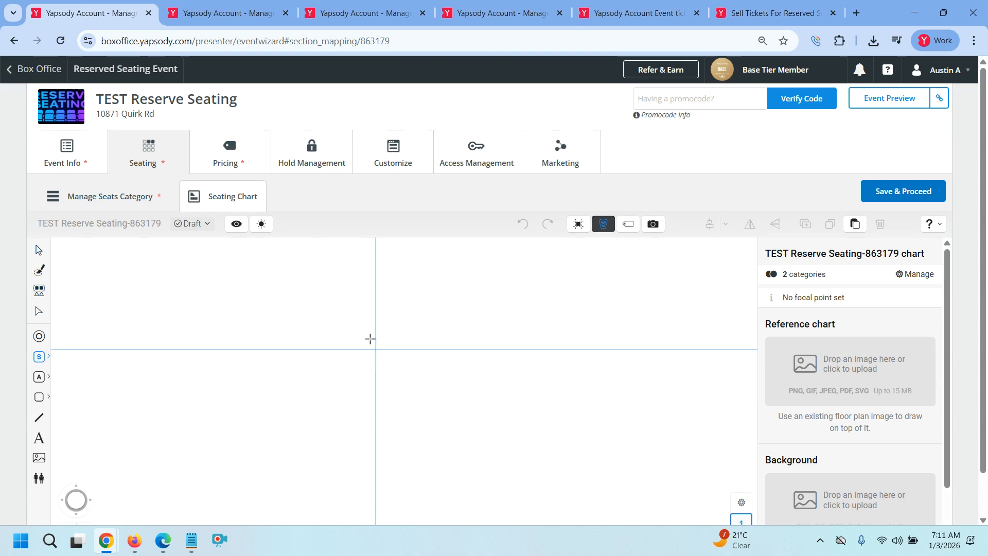
pyautogui.moveTo(307, 313)
pyautogui.mouseDown()
pyautogui.moveTo(371, 376)
pyautogui.moveTo(406, 388)
pyautogui.mouseUp()
pyautogui.click(37, 248)
pyautogui.moveTo(238, 301); pyautogui.dragTo(409, 405)
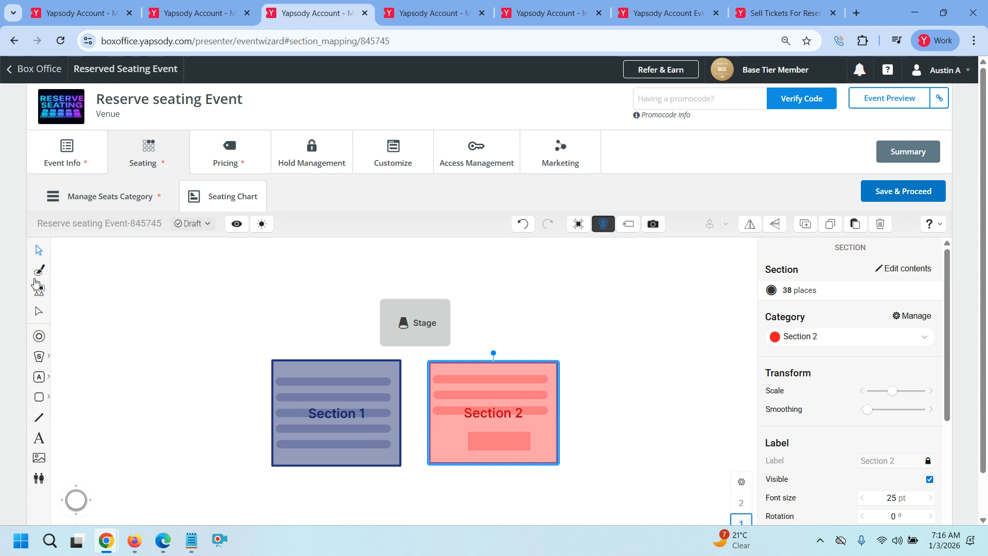
# Open Section 1 and brush-select seat row A to inspect it
pyautogui.doubleClick(275, 366)
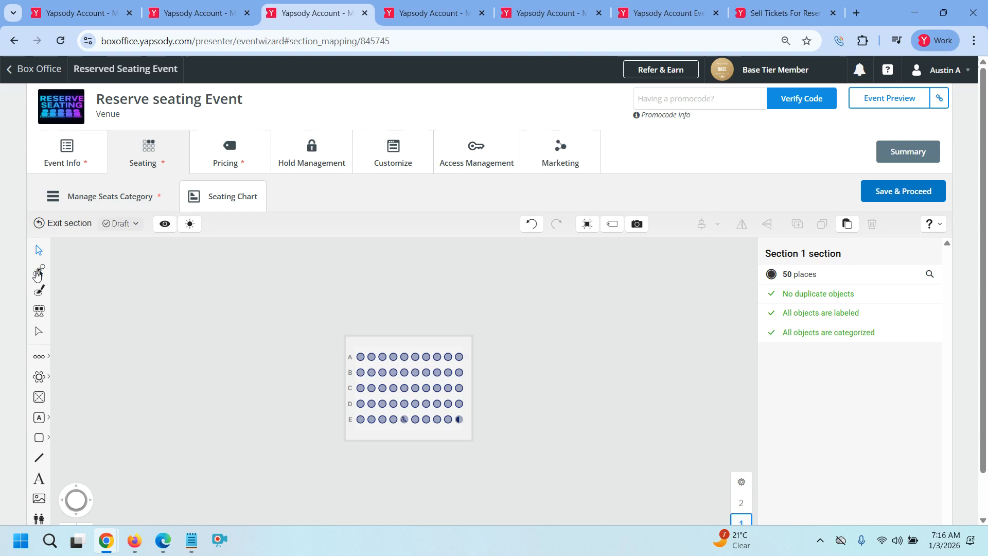
pyautogui.click(40, 291)
pyautogui.moveTo(353, 352); pyautogui.dragTo(480, 354)
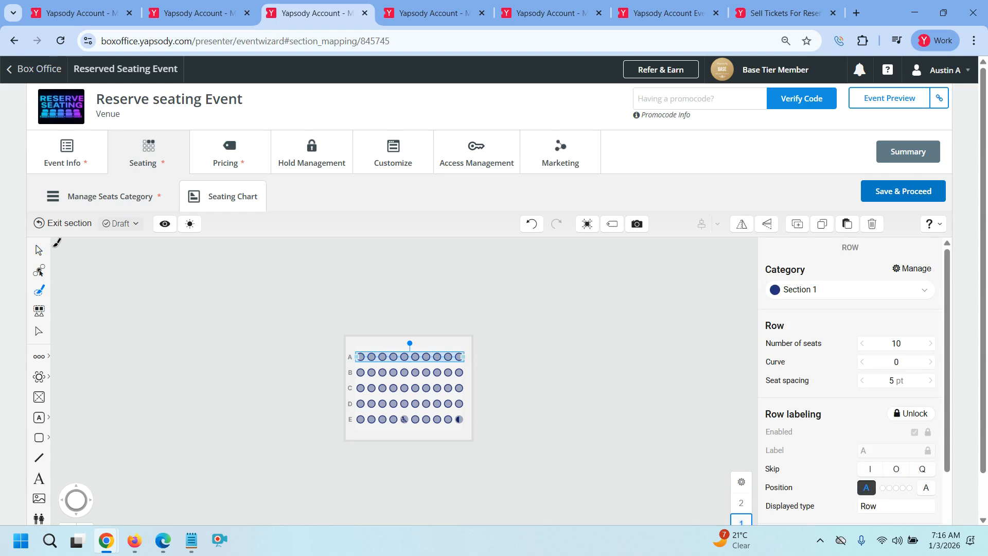
pyautogui.click(54, 229)
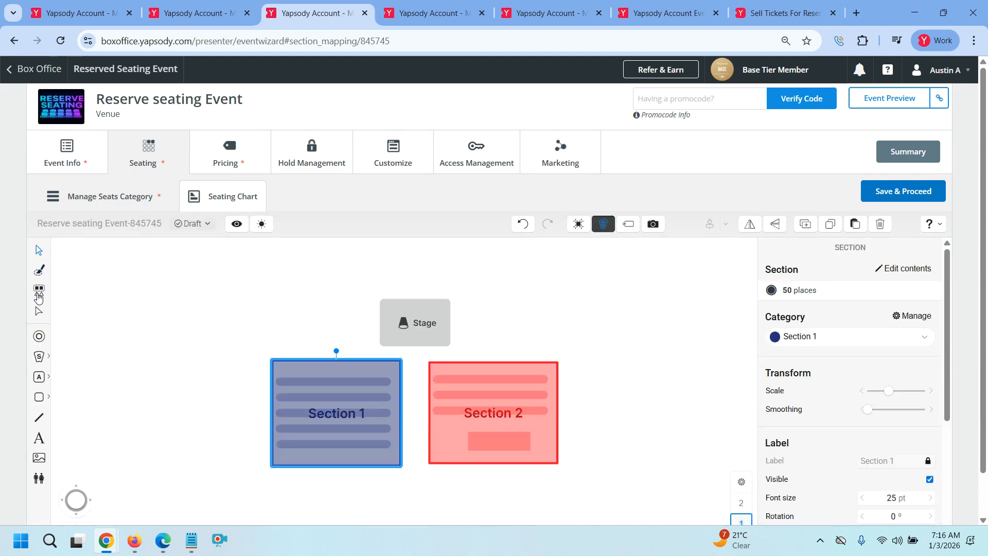
# Select all five rows of Section 1, then nudge its top outline node slightly upward
pyautogui.doubleClick(301, 396)
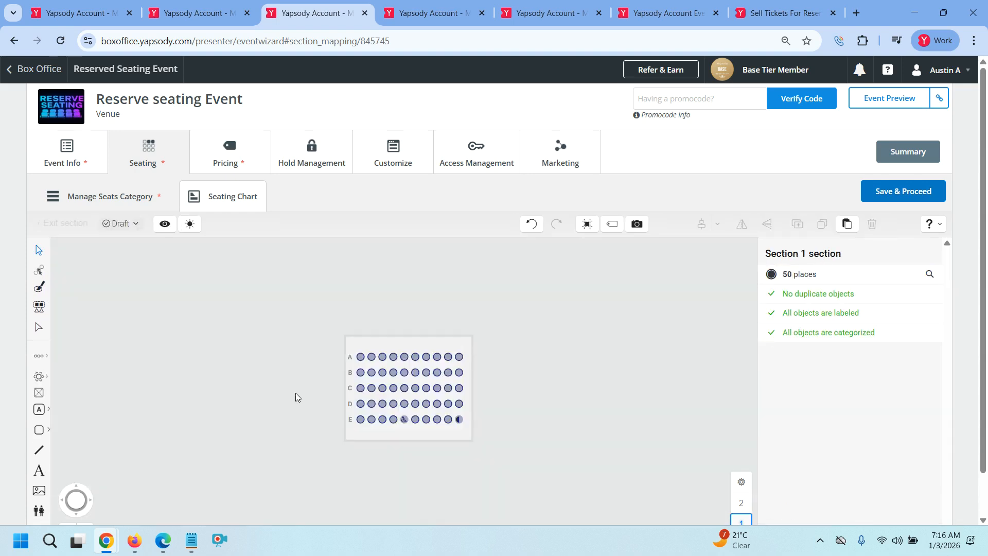
pyautogui.click(40, 311)
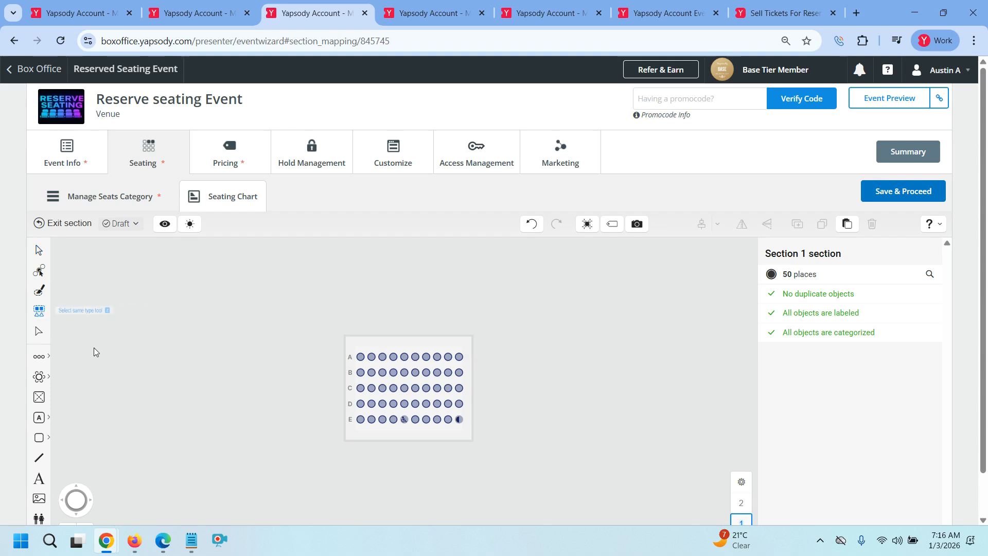
pyautogui.click(362, 357)
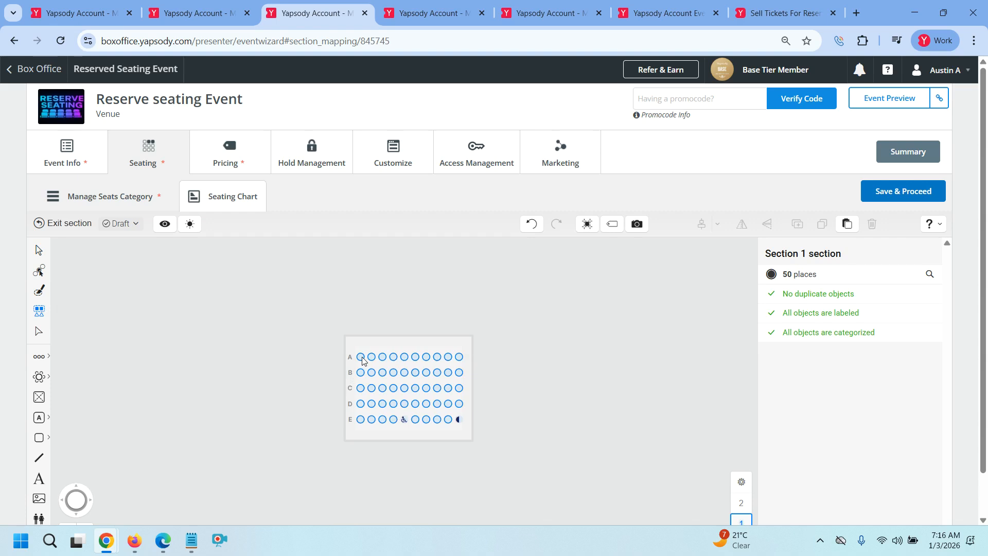
pyautogui.click(362, 357)
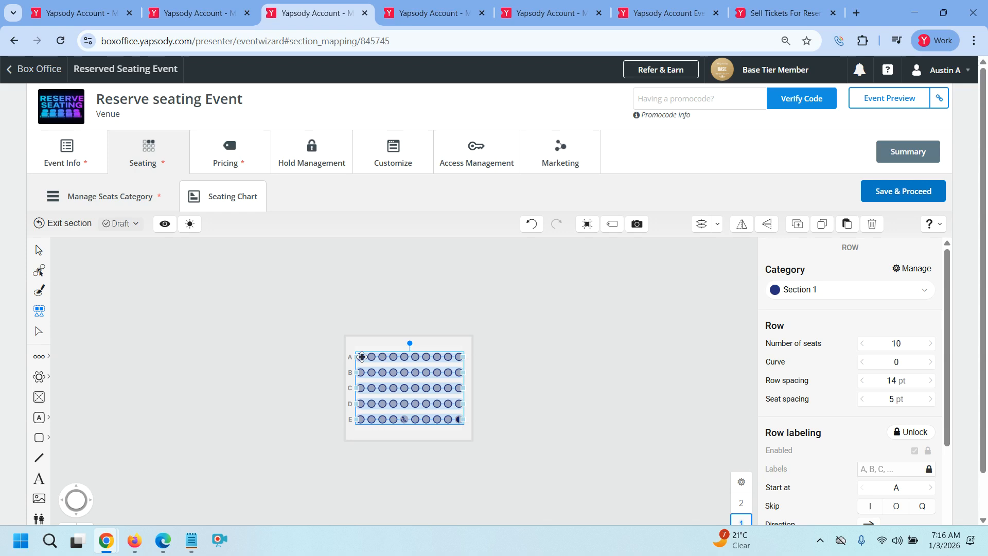
pyautogui.click(69, 225)
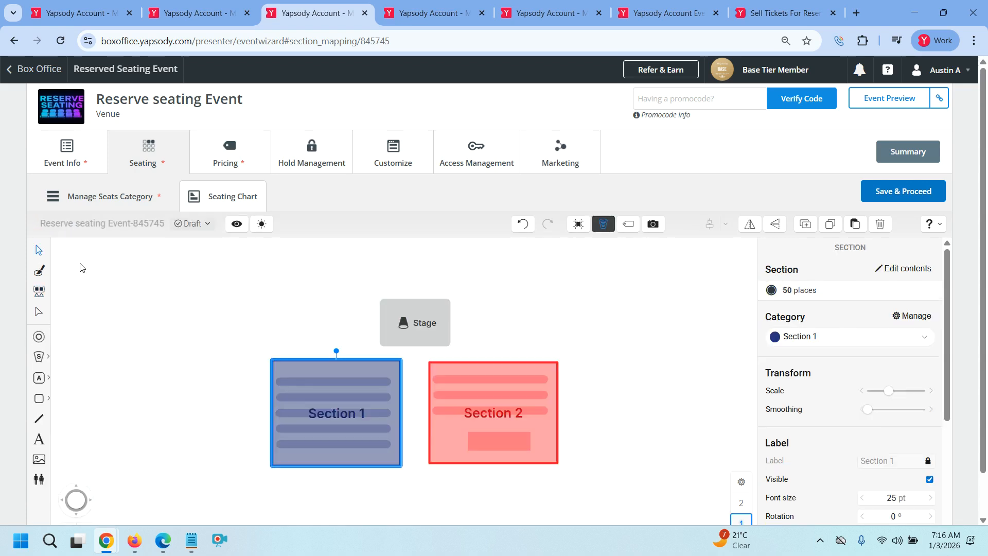
pyautogui.click(38, 315)
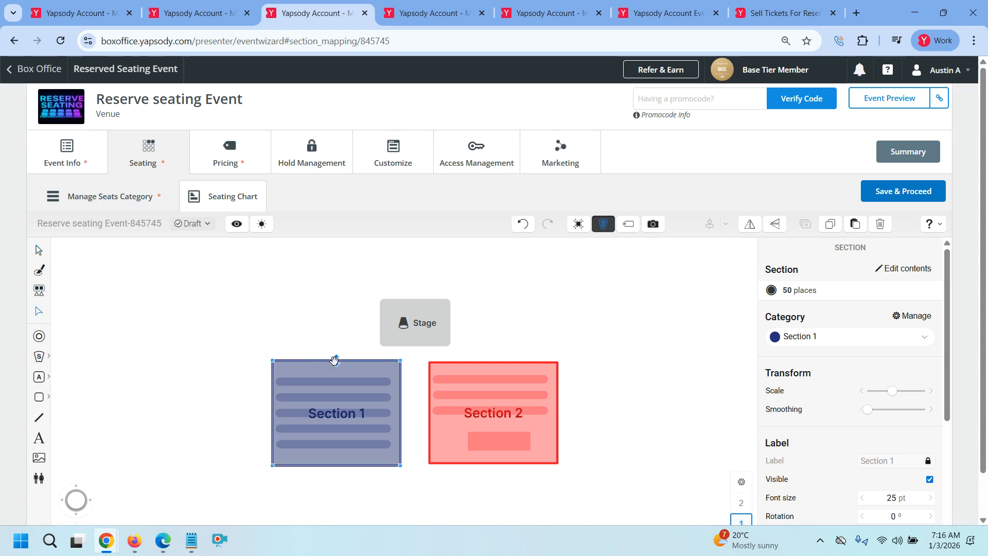
pyautogui.moveTo(337, 359)
pyautogui.mouseDown()
pyautogui.moveTo(335, 338)
pyautogui.moveTo(334, 363)
pyautogui.mouseUp()
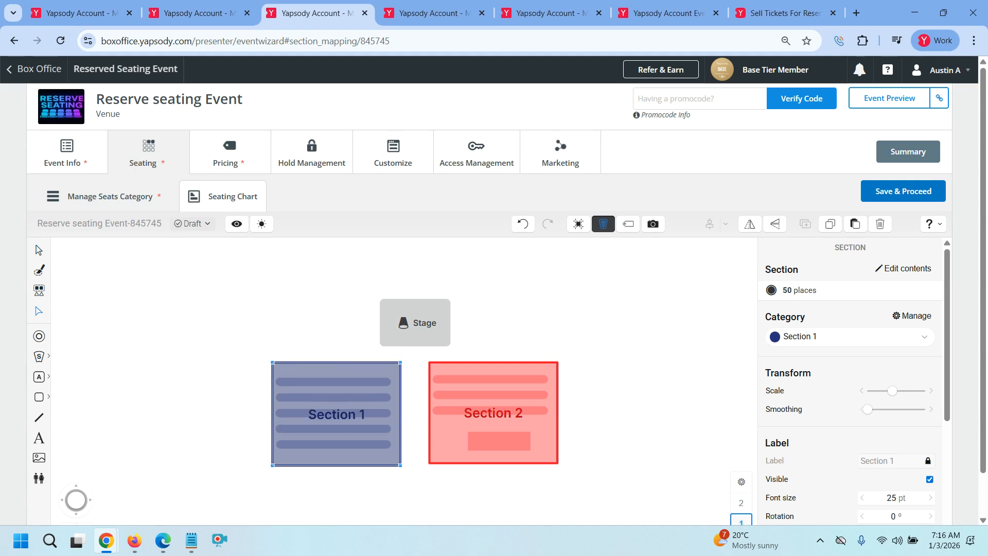
# Place the focal point just below the Stage, between Section 1 and Section 2
pyautogui.click(42, 337)
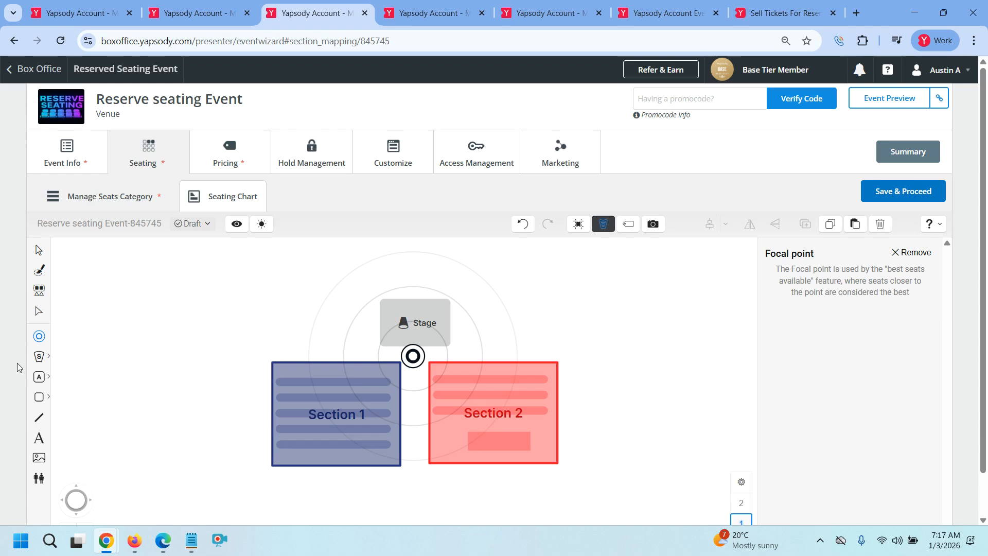
pyautogui.click(47, 362)
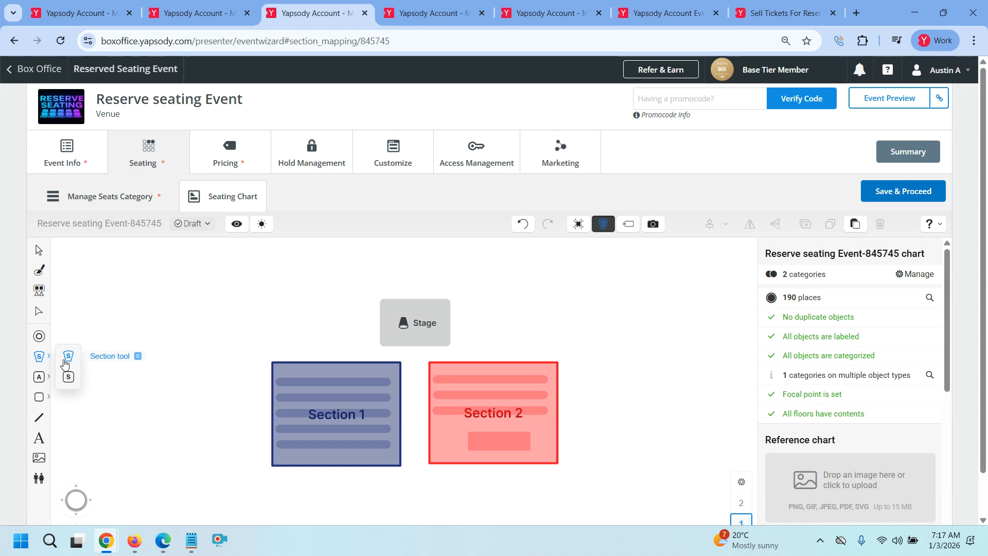
pyautogui.click(67, 357)
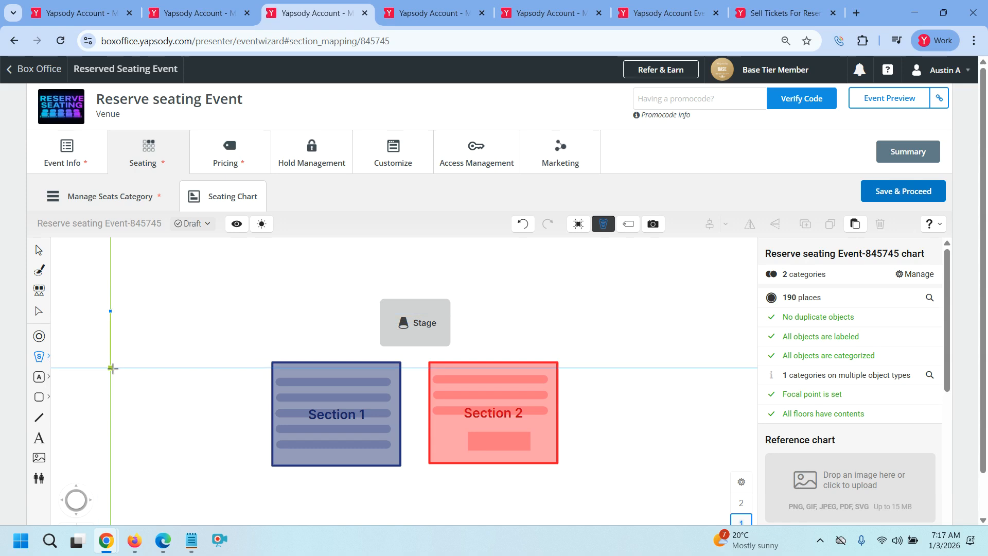
pyautogui.click(111, 368)
pyautogui.click(200, 368)
pyautogui.click(200, 323)
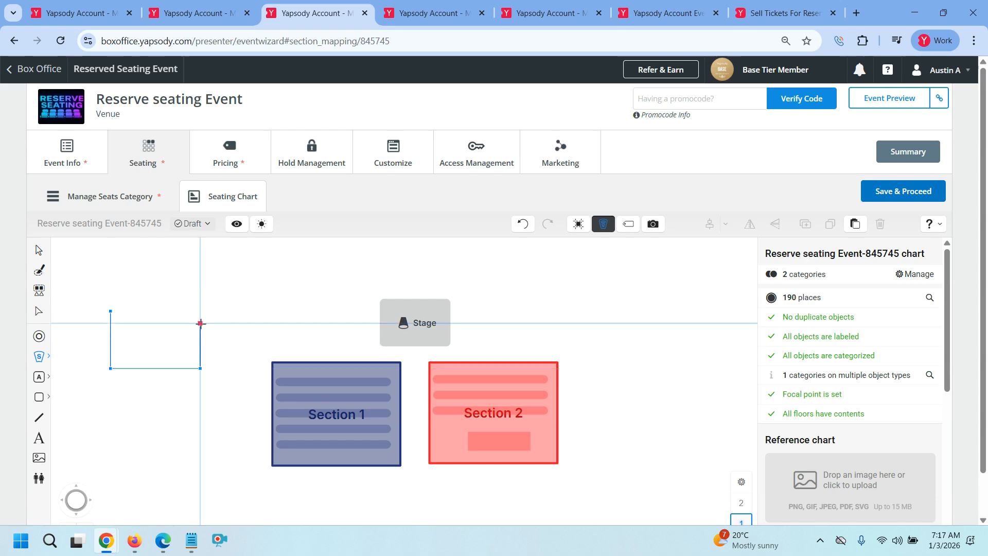
pyautogui.click(230, 323)
pyautogui.click(229, 296)
pyautogui.click(158, 296)
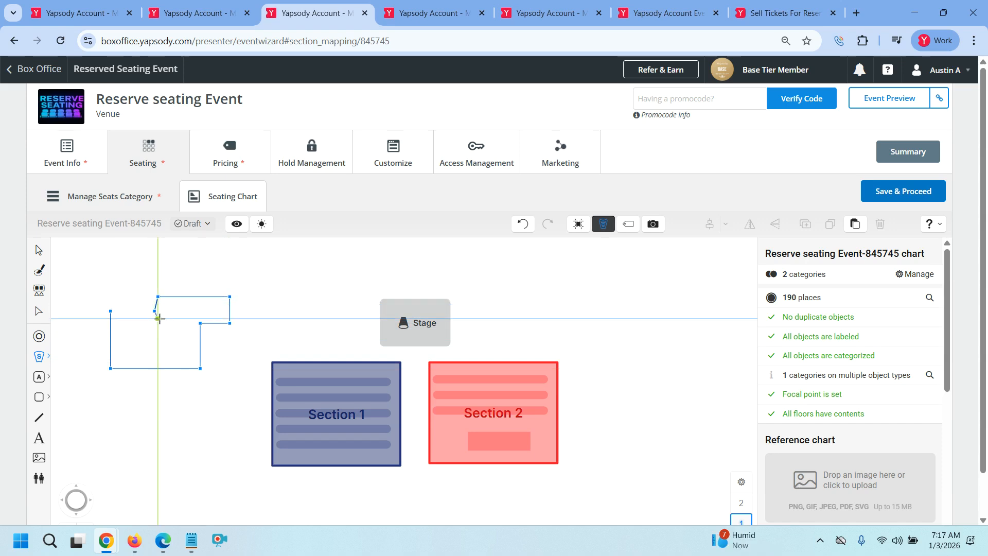
pyautogui.click(111, 311)
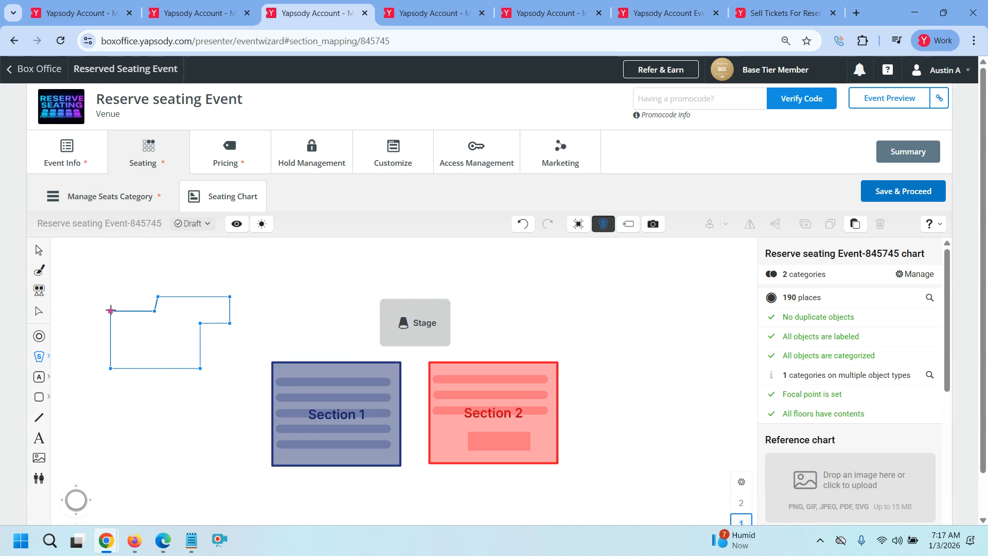
pyautogui.click(111, 311)
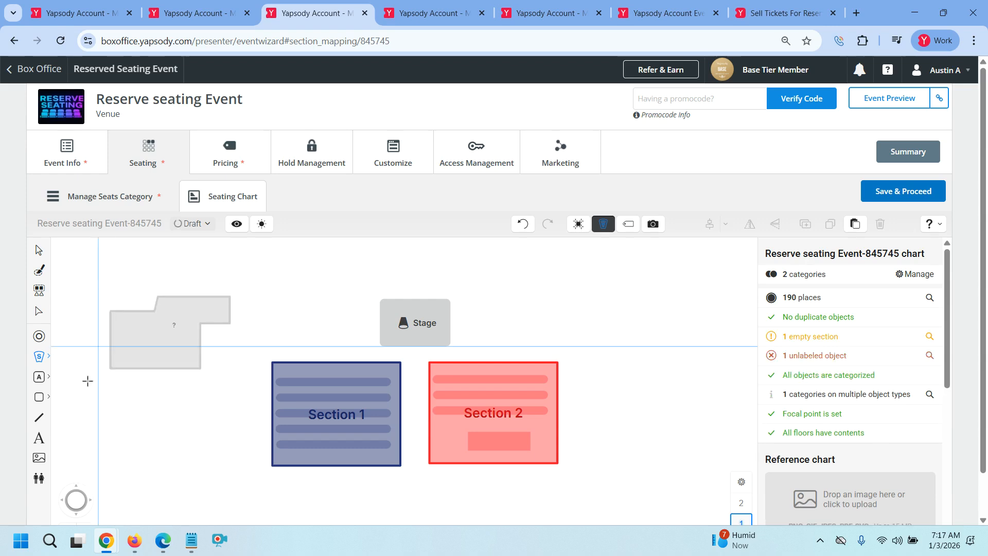
pyautogui.click(44, 363)
pyautogui.click(70, 381)
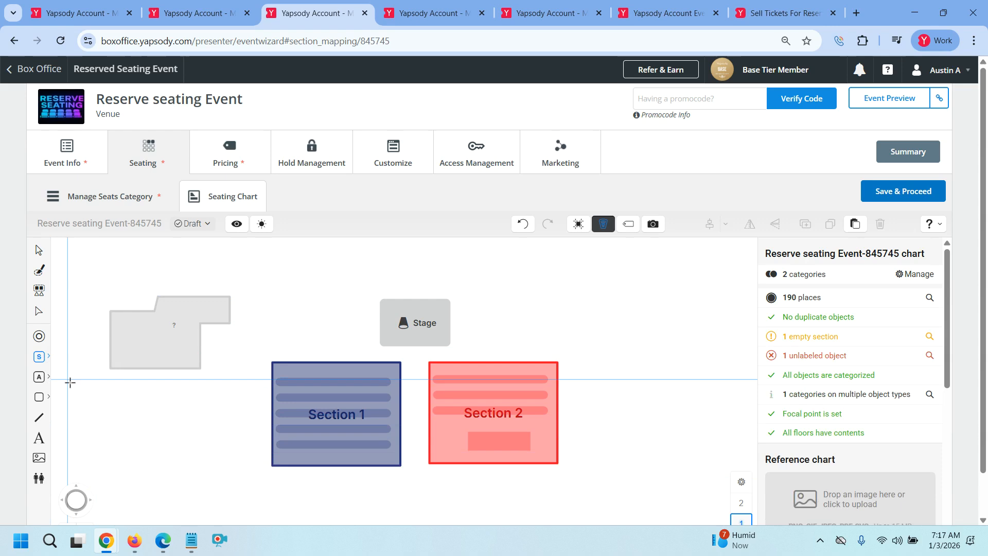
pyautogui.moveTo(101, 394); pyautogui.dragTo(186, 452)
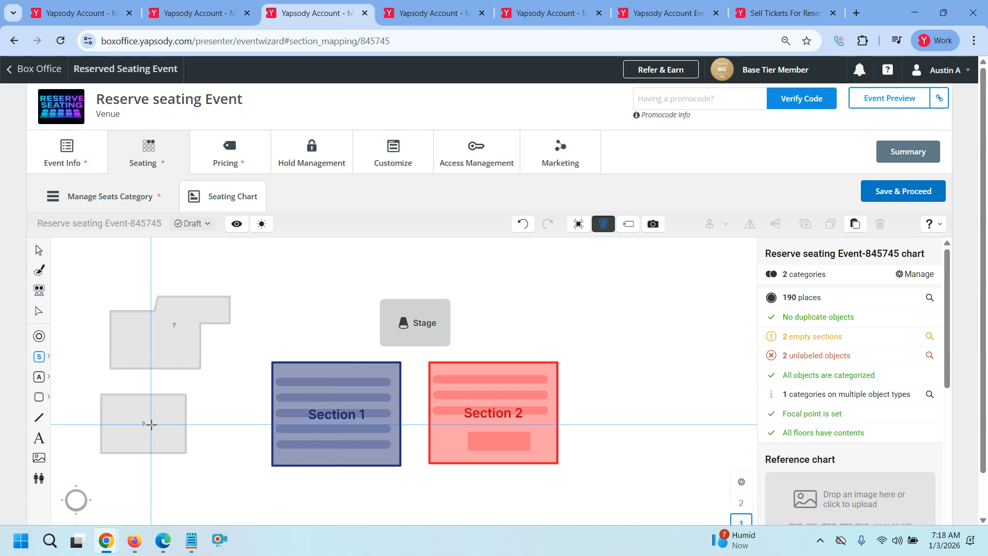
pyautogui.click(39, 250)
pyautogui.moveTo(119, 390); pyautogui.dragTo(227, 474)
pyautogui.press('Delete')
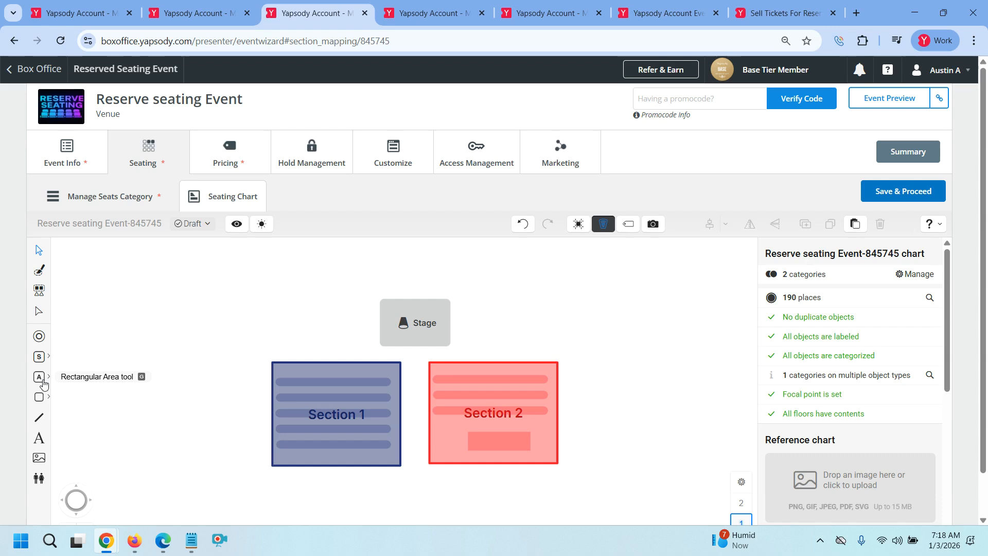
# Draw a rectangular area on the chart
pyautogui.click(43, 381)
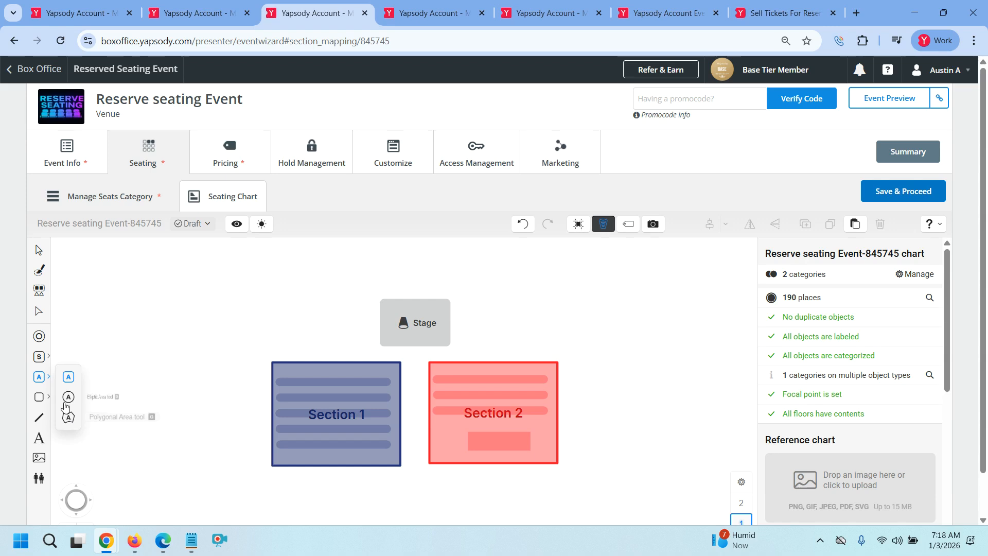
pyautogui.click(68, 377)
pyautogui.moveTo(108, 297); pyautogui.dragTo(171, 341)
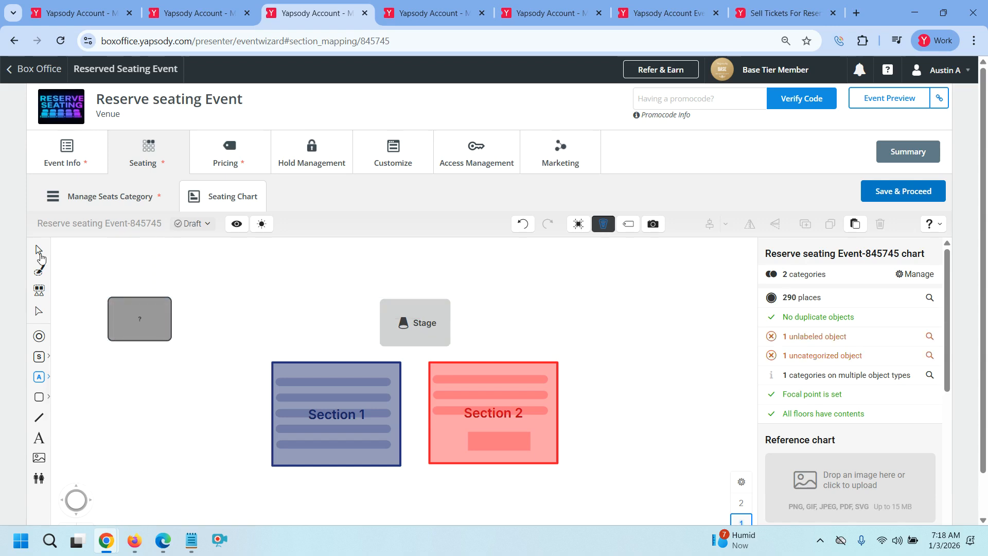
# Select the unlabelled grey area, review its general-admission capacity, then delete it
pyautogui.click(39, 251)
pyautogui.moveTo(98, 286); pyautogui.dragTo(184, 367)
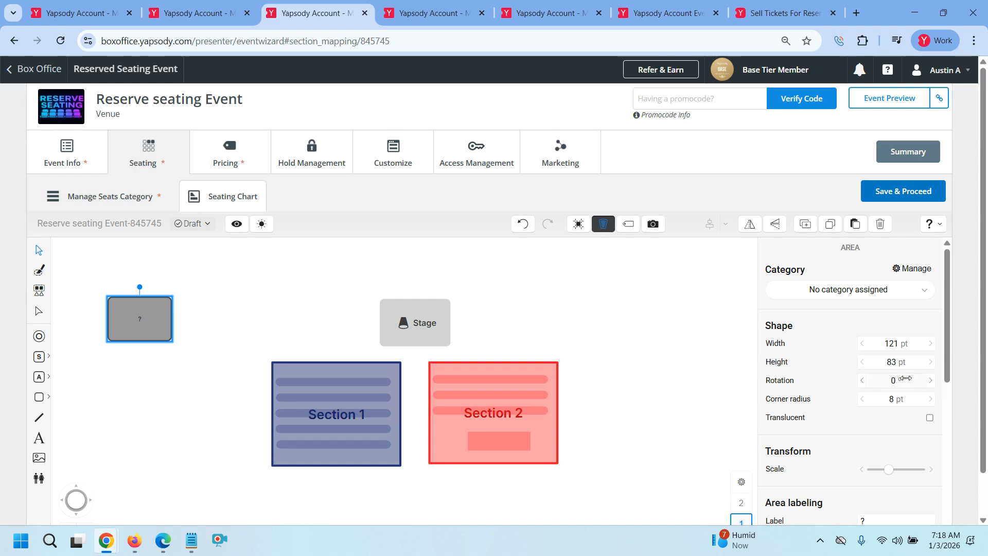
pyautogui.scroll(-5, 849, 361)
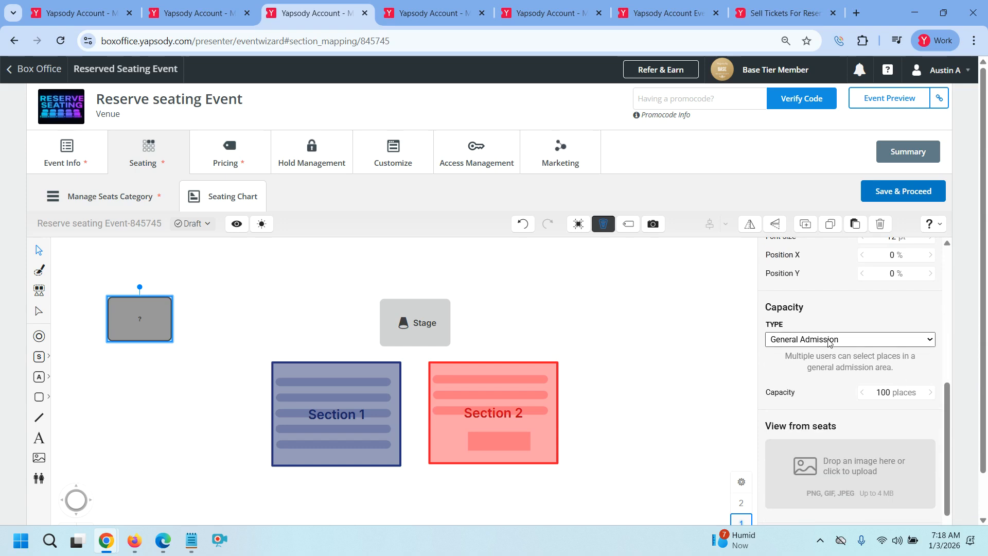
pyautogui.click(830, 343)
pyautogui.click(826, 353)
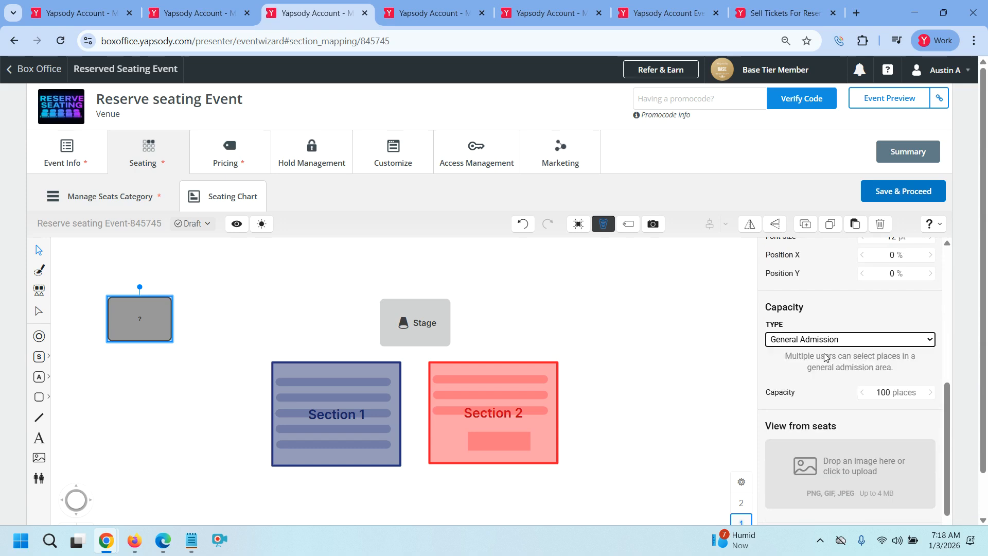
pyautogui.scroll(2, 819, 385)
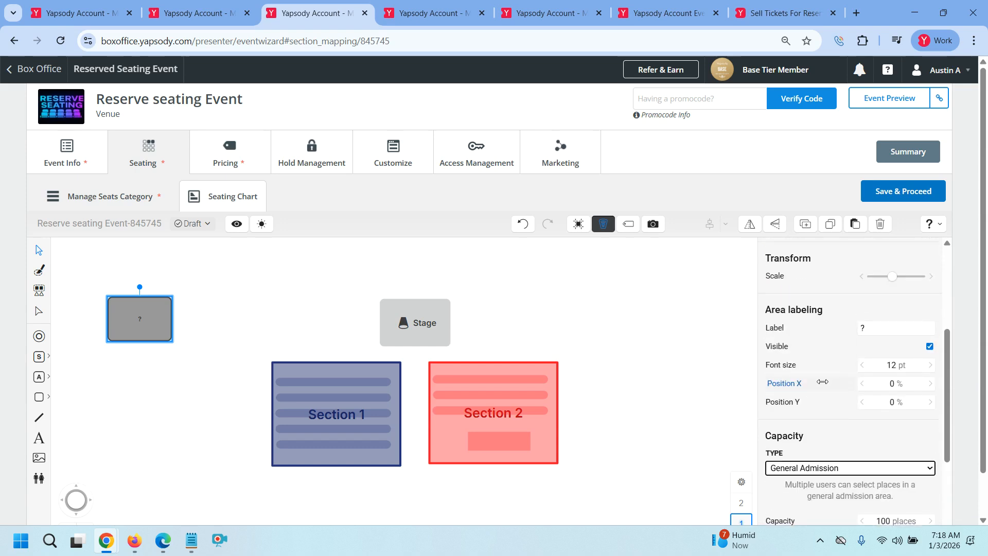
pyautogui.scroll(-3, 835, 387)
pyautogui.click(931, 332)
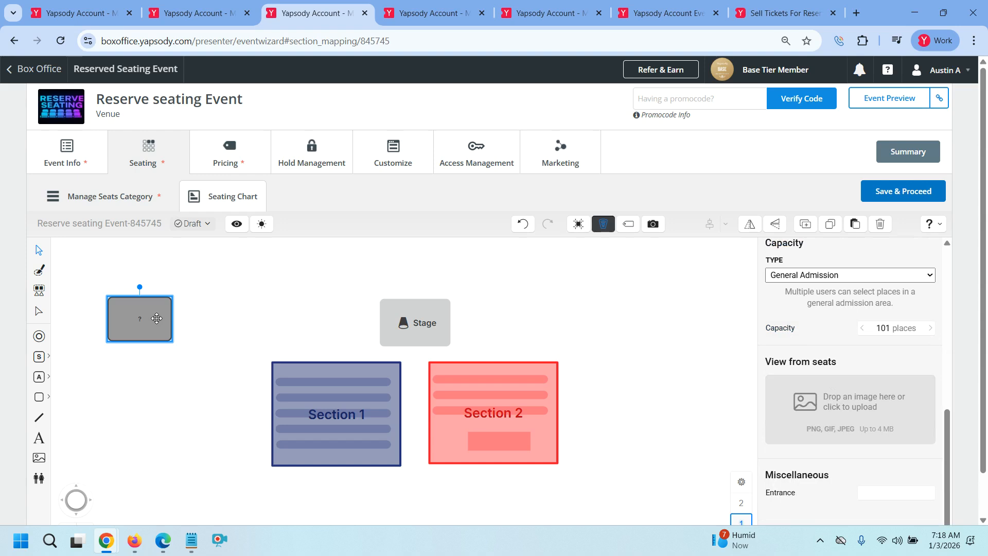
pyautogui.press('Delete')
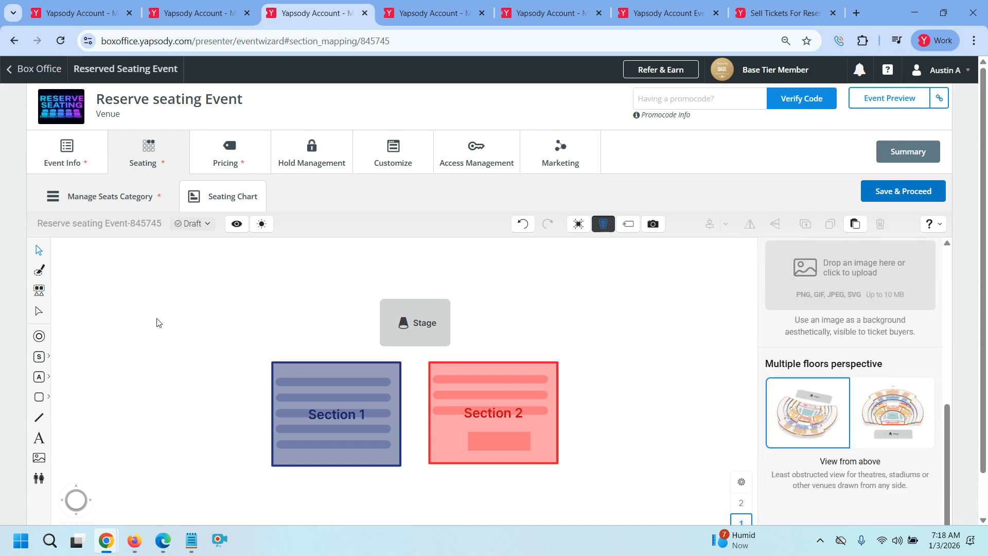
# Draw a grey rectangle left of Section 1 and give it the Stage label type
pyautogui.click(42, 399)
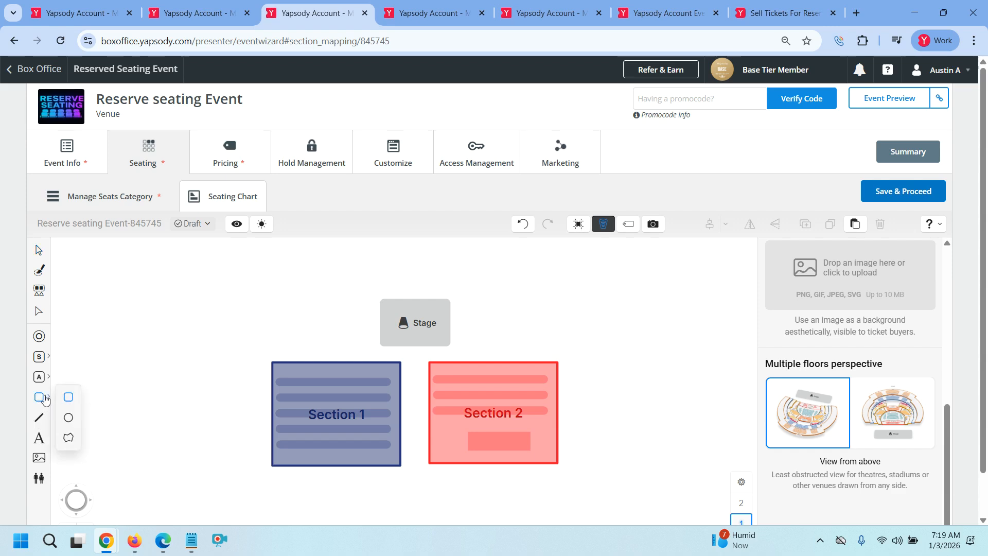
pyautogui.click(65, 397)
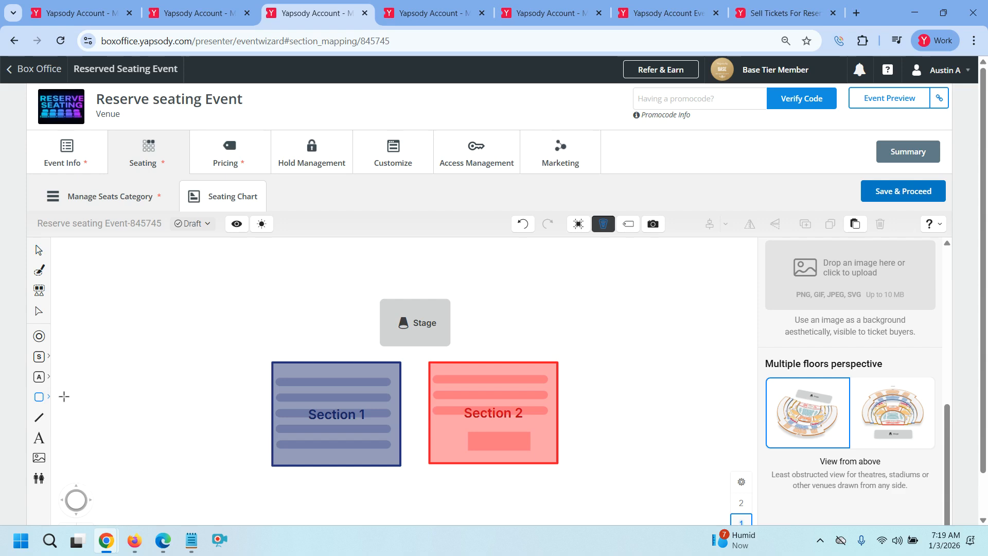
pyautogui.moveTo(119, 340)
pyautogui.mouseDown()
pyautogui.moveTo(181, 375)
pyautogui.moveTo(182, 389)
pyautogui.mouseUp()
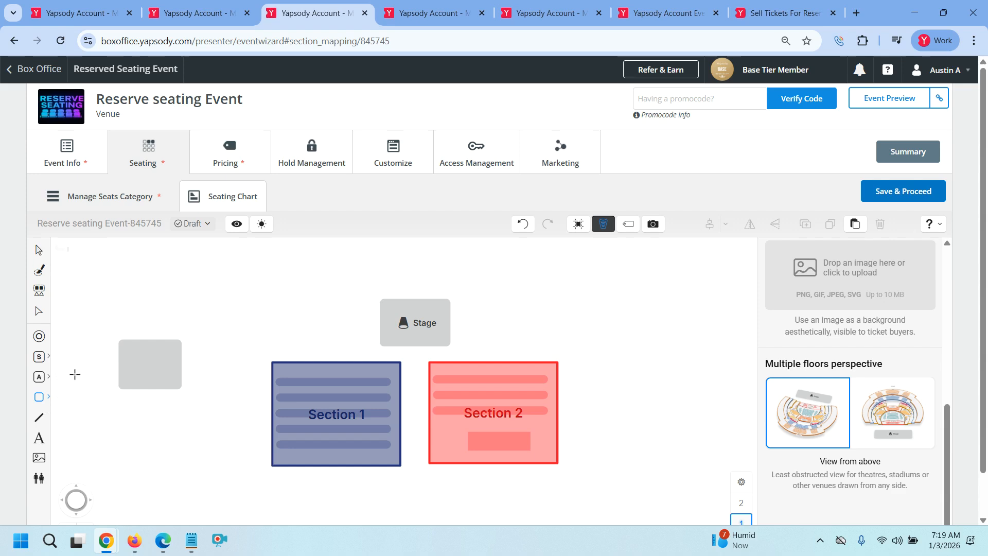
pyautogui.click(38, 256)
pyautogui.moveTo(103, 312); pyautogui.dragTo(196, 408)
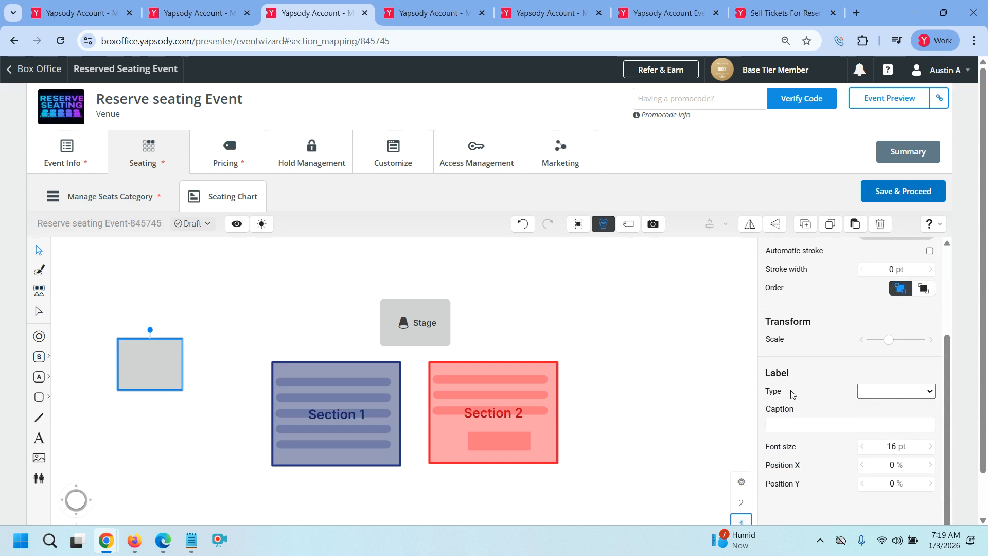
pyautogui.click(926, 395)
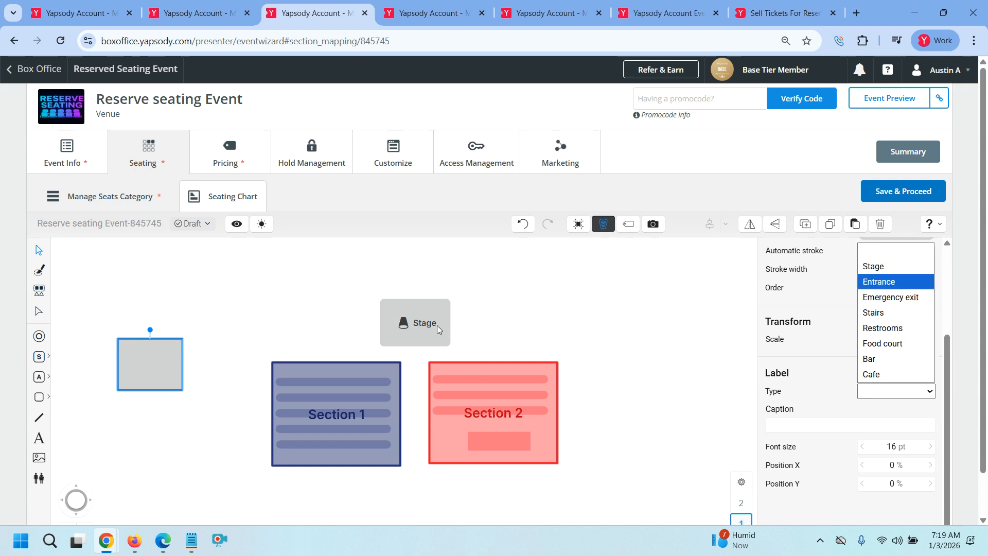
pyautogui.click(873, 267)
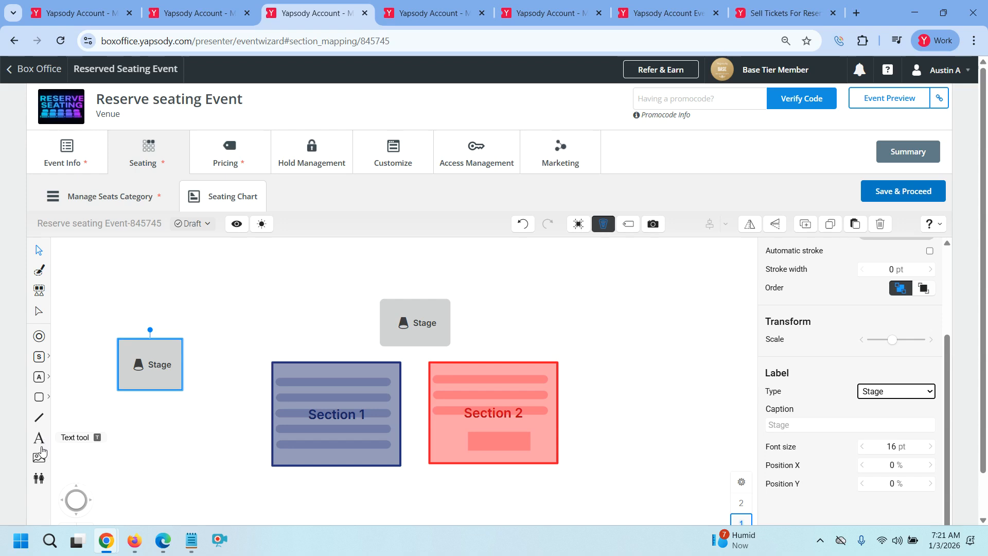
pyautogui.click(38, 477)
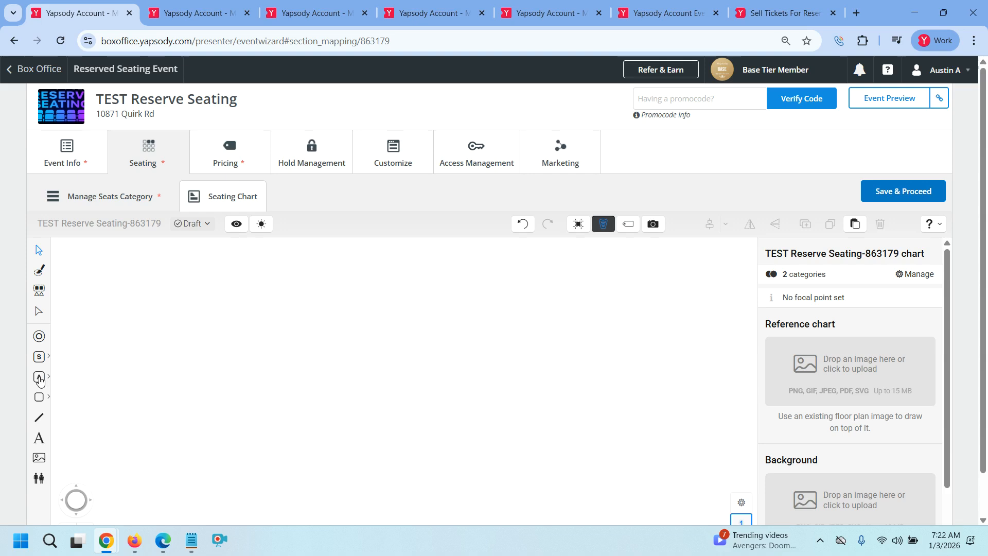
pyautogui.moveTo(46, 384)
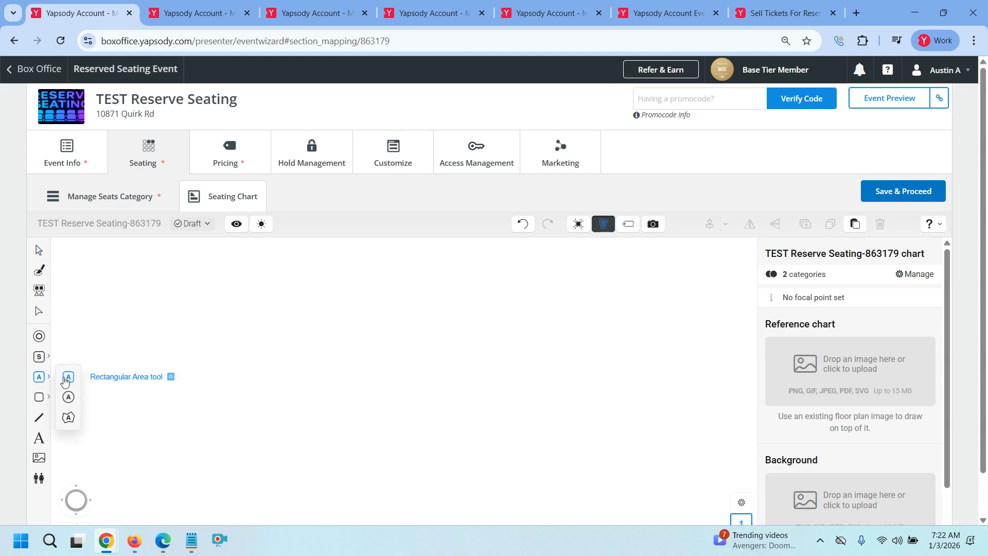
pyautogui.click(67, 378)
pyautogui.moveTo(327, 282)
pyautogui.mouseDown()
pyautogui.moveTo(375, 323)
pyautogui.moveTo(398, 328)
pyautogui.mouseUp()
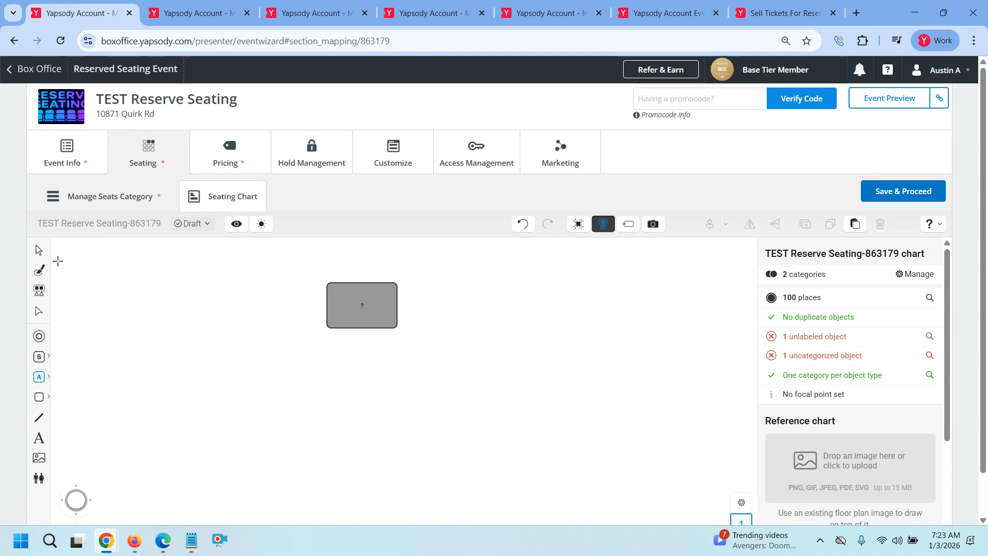
pyautogui.click(40, 252)
pyautogui.moveTo(316, 277); pyautogui.dragTo(397, 348)
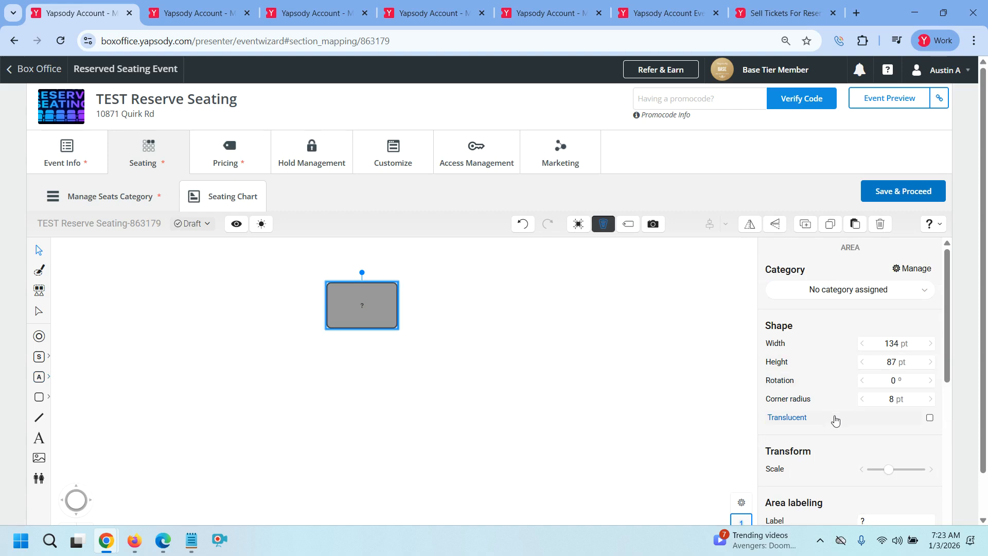
pyautogui.scroll(-4, 835, 421)
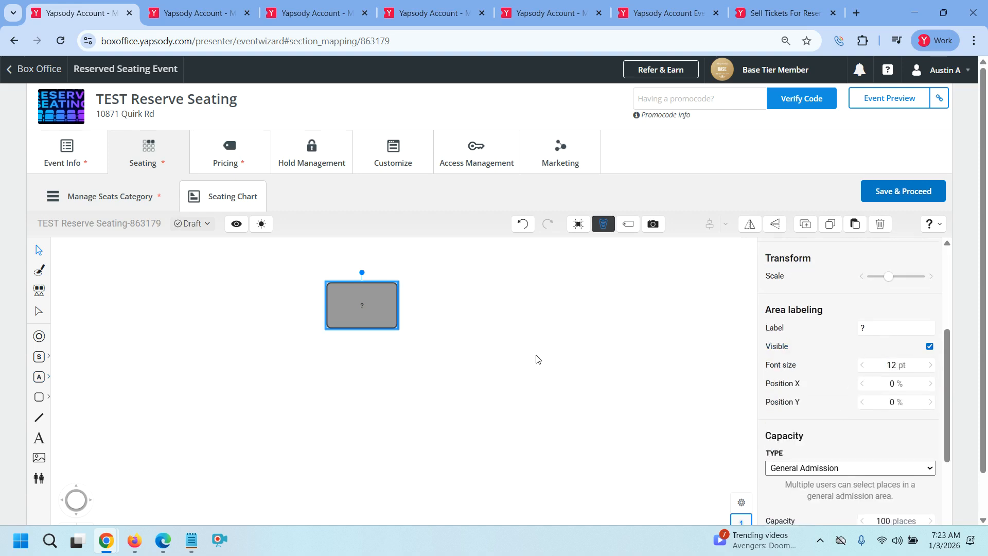
pyautogui.press('Delete')
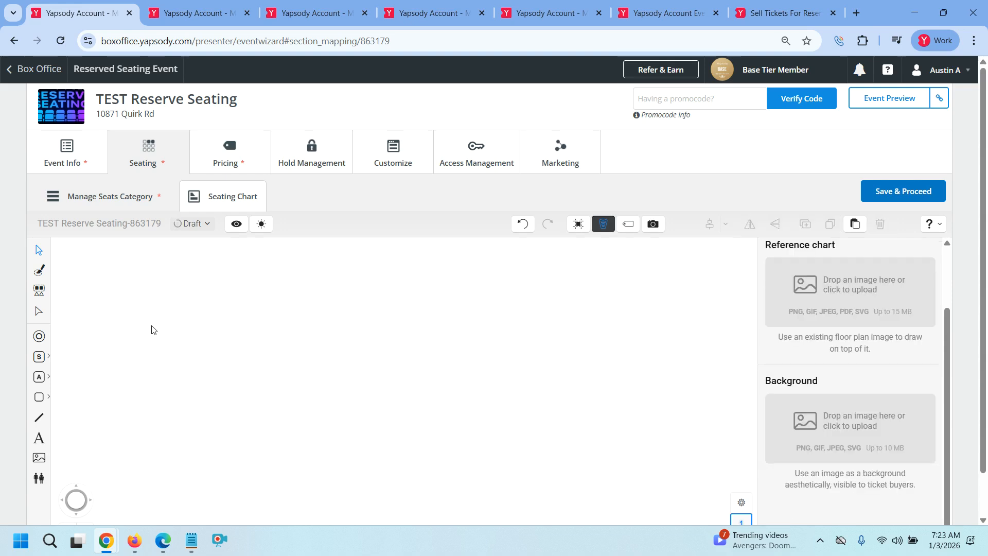
# Draw a rectangle near the top of the chart and label it as Stage
pyautogui.click(43, 402)
pyautogui.click(62, 395)
pyautogui.moveTo(348, 266); pyautogui.dragTo(421, 318)
pyautogui.click(38, 252)
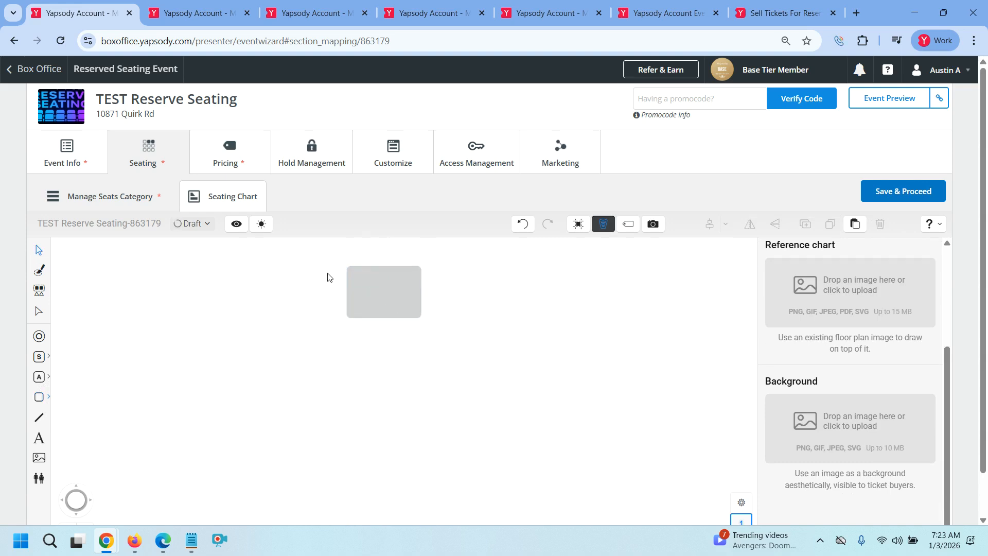
pyautogui.moveTo(328, 260); pyautogui.dragTo(438, 354)
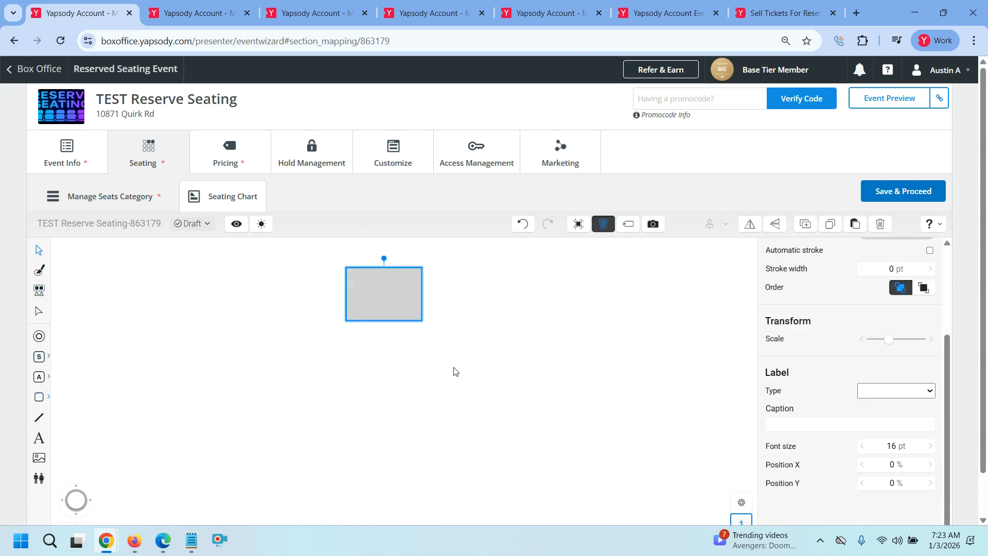
pyautogui.click(878, 392)
pyautogui.click(882, 266)
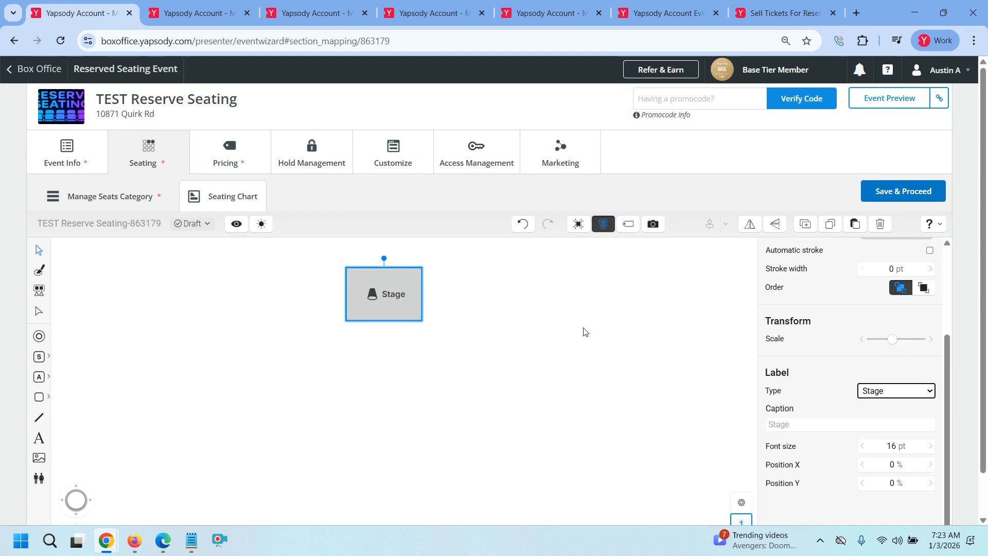
# Set the Stage label's font size to 20 and start editing its caption
pyautogui.click(900, 450)
pyautogui.write('20')
pyautogui.click(851, 515)
pyautogui.scroll(3, 857, 417)
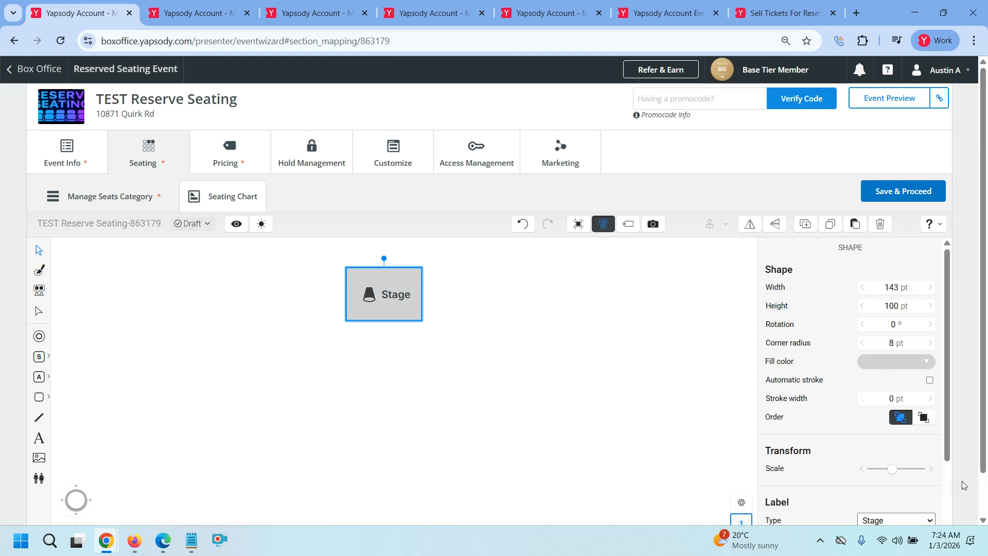
pyautogui.click(923, 520)
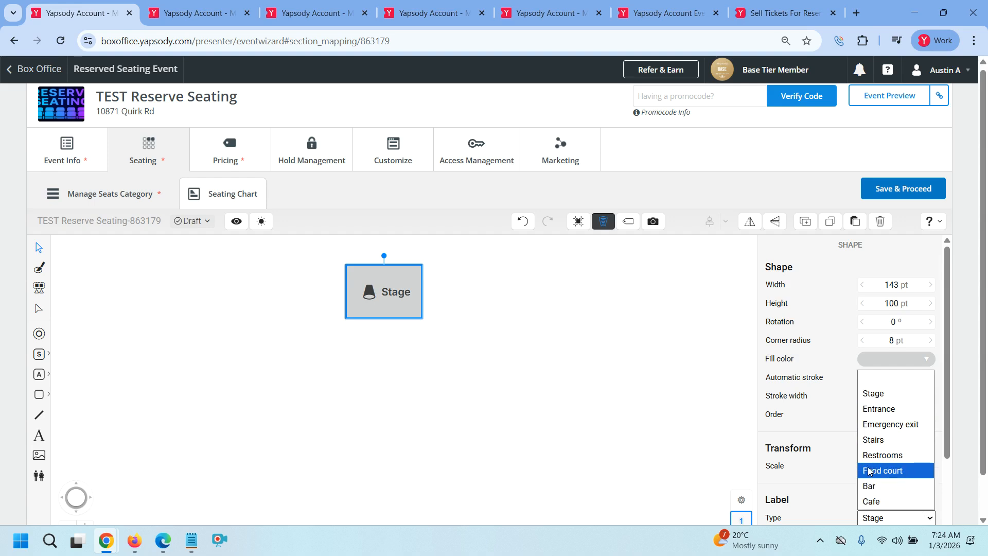
pyautogui.scroll(-1, 839, 456)
pyautogui.click(847, 485)
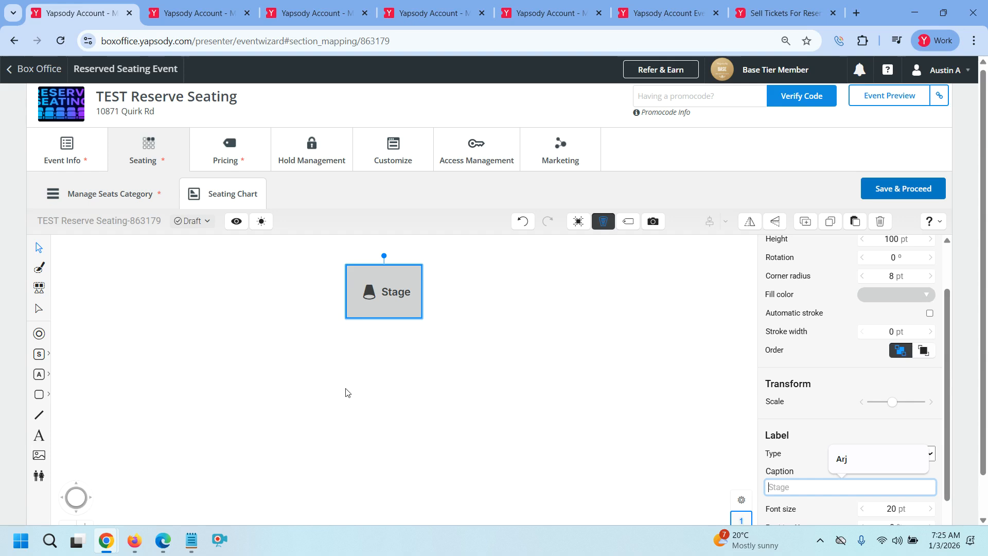
# Draw a rectangular section below the stage and assign it the Section 1 category
pyautogui.click(41, 358)
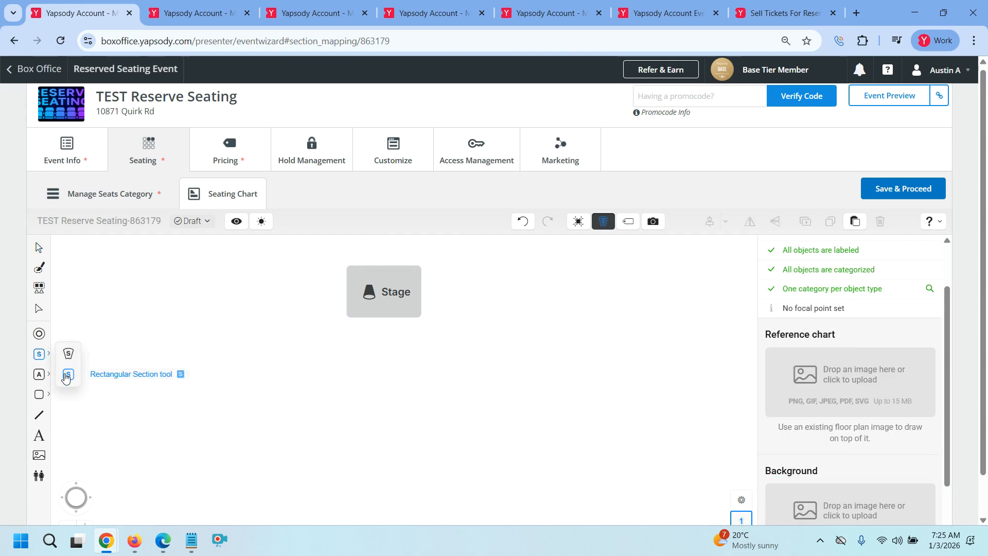
pyautogui.moveTo(259, 337); pyautogui.dragTo(376, 430)
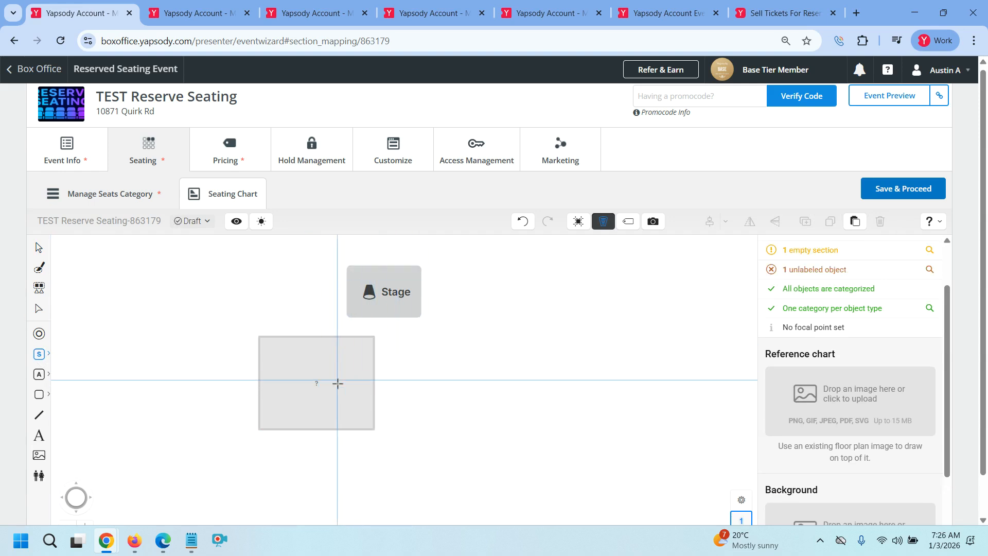
pyautogui.click(38, 248)
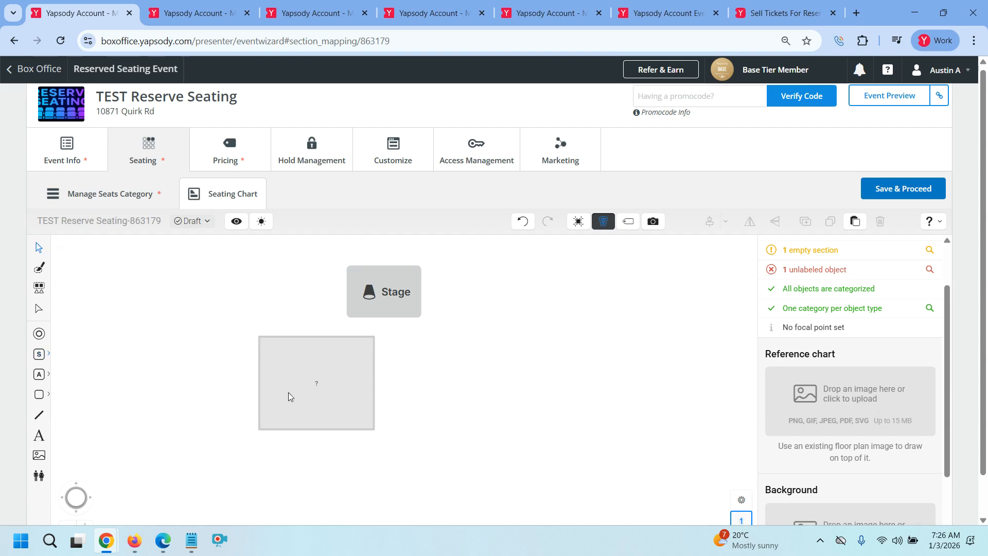
pyautogui.click(323, 395)
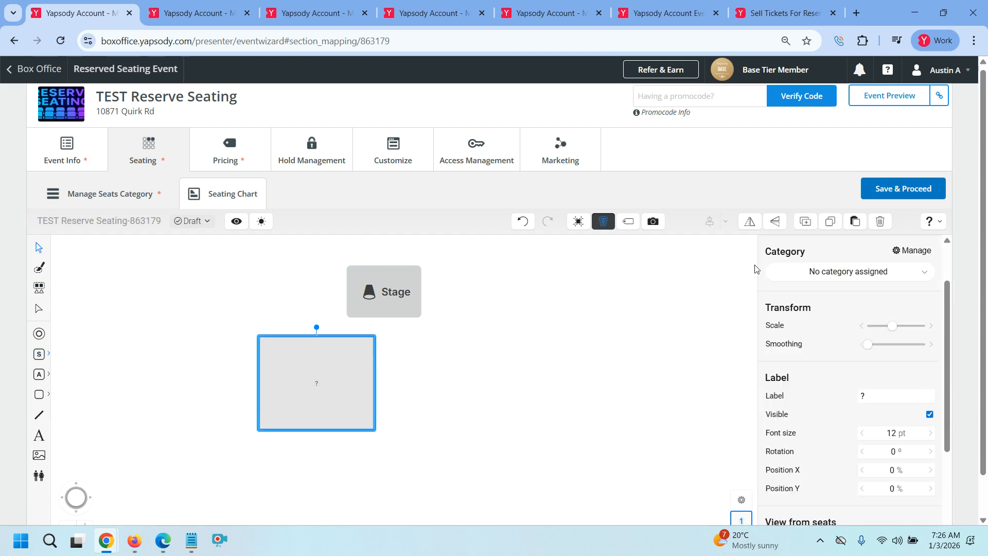
pyautogui.click(873, 276)
pyautogui.click(834, 294)
# Label the section 'Section 1' in 25 pt text and resize its shape
pyautogui.click(877, 394)
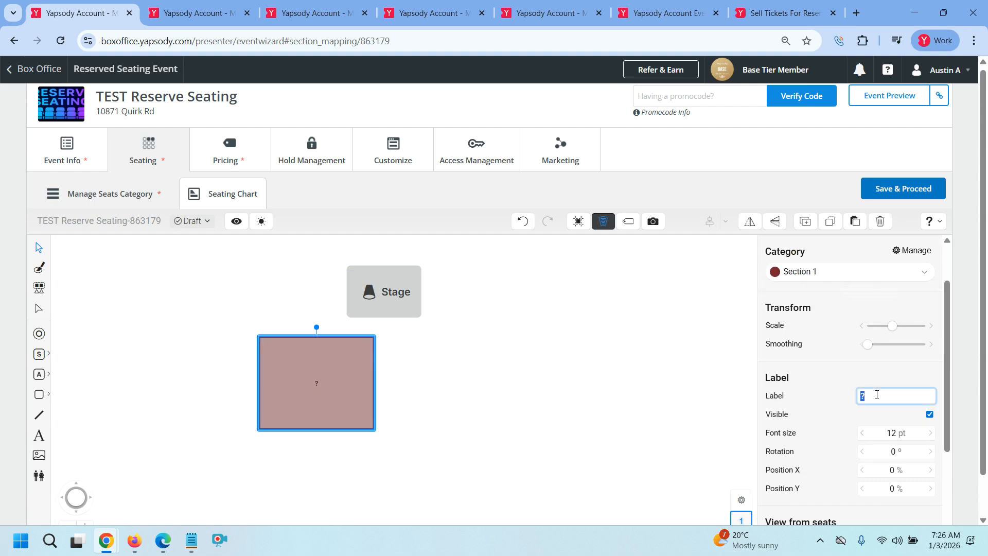
pyautogui.write('Sect')
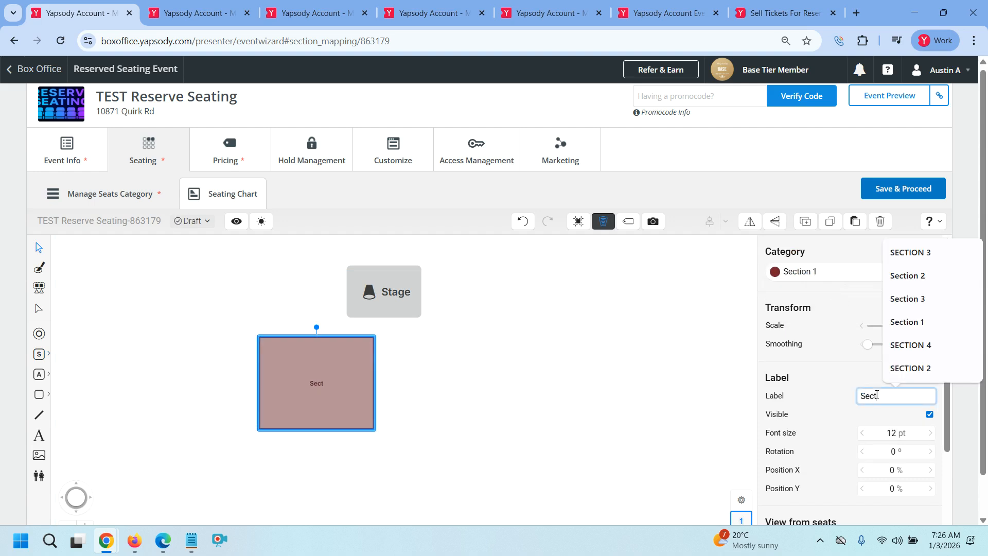
pyautogui.write('ion 1')
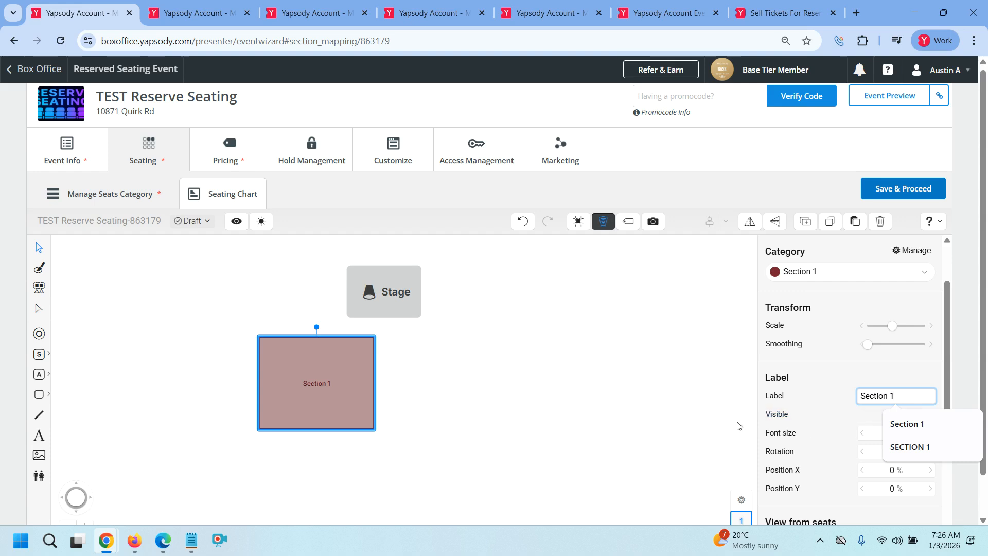
pyautogui.click(972, 496)
pyautogui.click(912, 435)
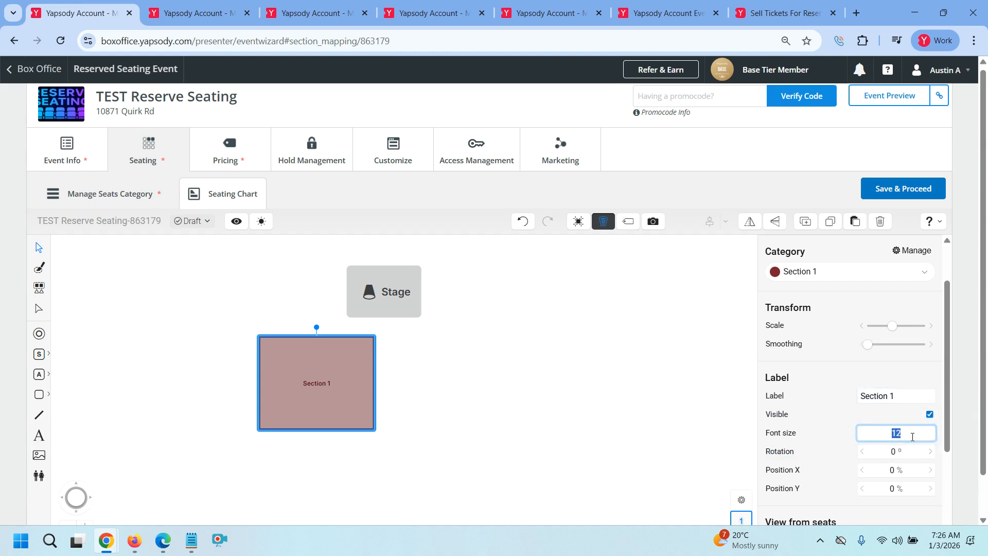
pyautogui.write('25')
pyautogui.click(969, 469)
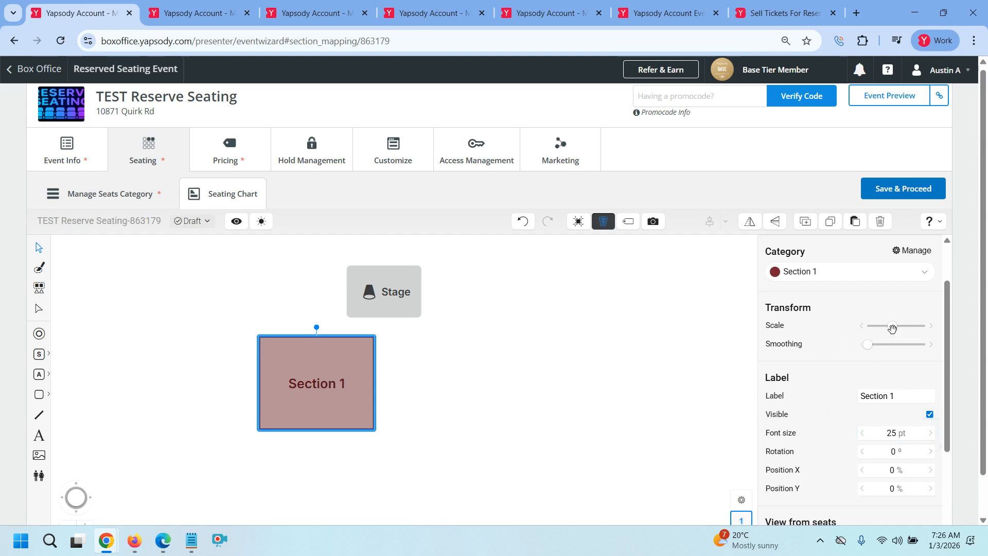
pyautogui.moveTo(892, 326); pyautogui.dragTo(816, 353)
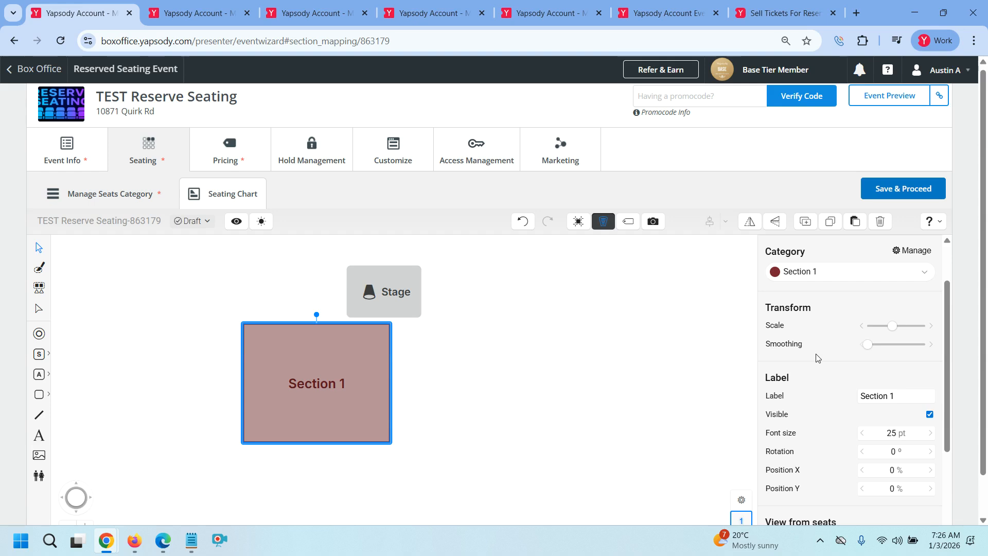
pyautogui.scroll(-1, 838, 415)
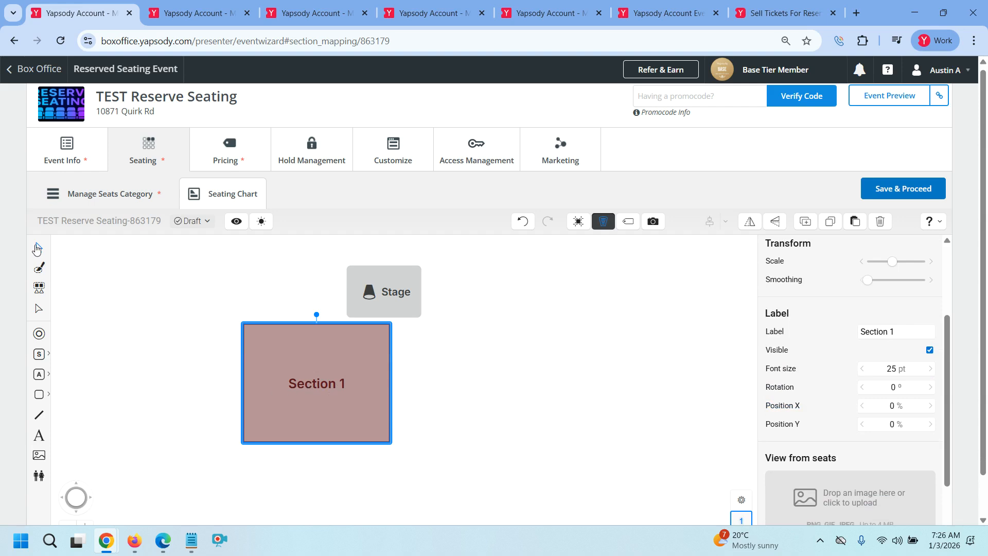
# Open Section 1 for seat editing and draw a single row across its top
pyautogui.doubleClick(310, 394)
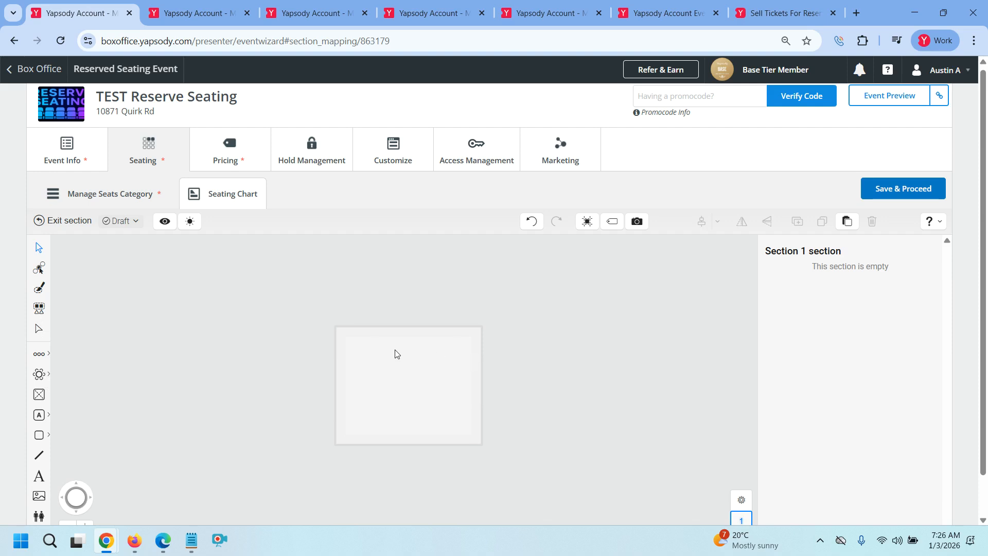
pyautogui.click(45, 355)
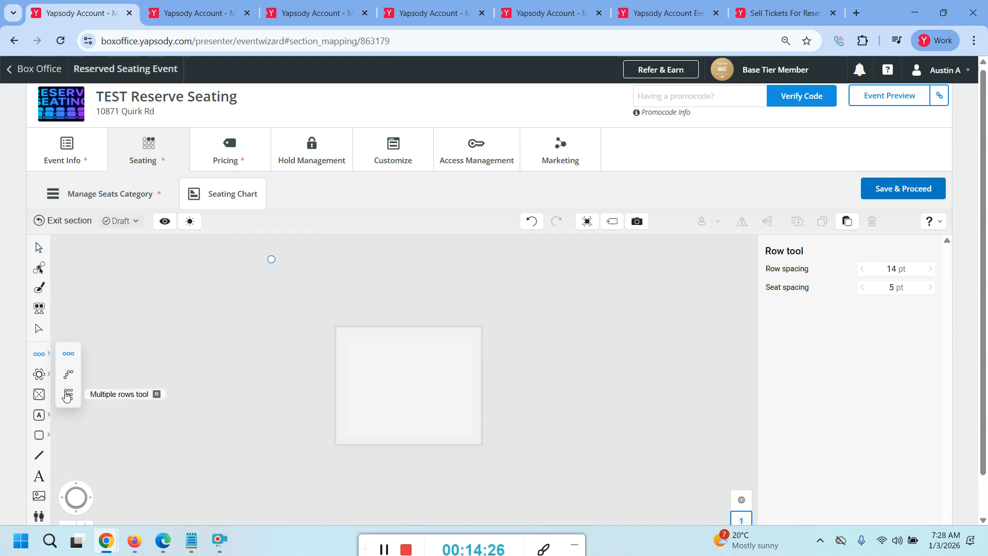
pyautogui.click(70, 354)
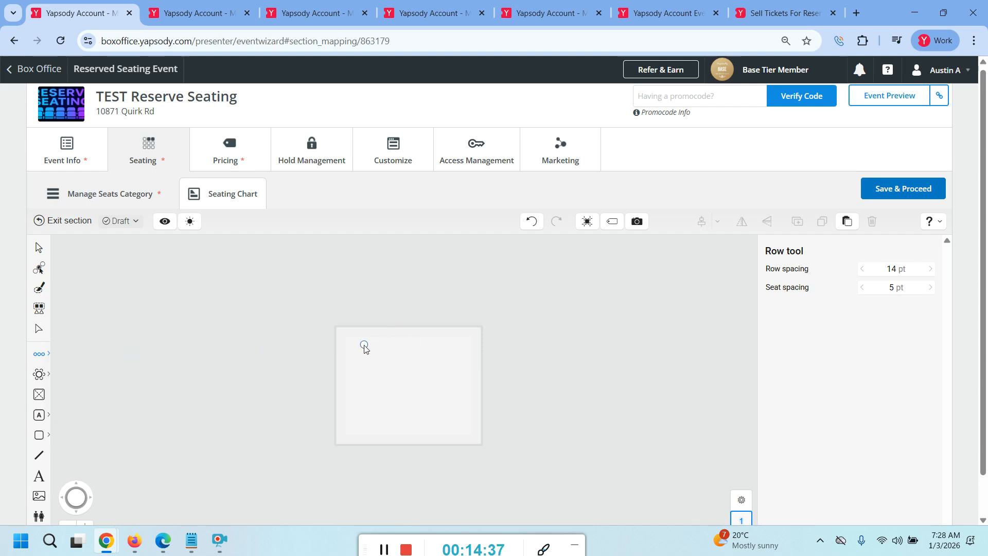
pyautogui.moveTo(361, 345)
pyautogui.mouseDown()
pyautogui.moveTo(493, 352)
pyautogui.moveTo(475, 347)
pyautogui.mouseUp()
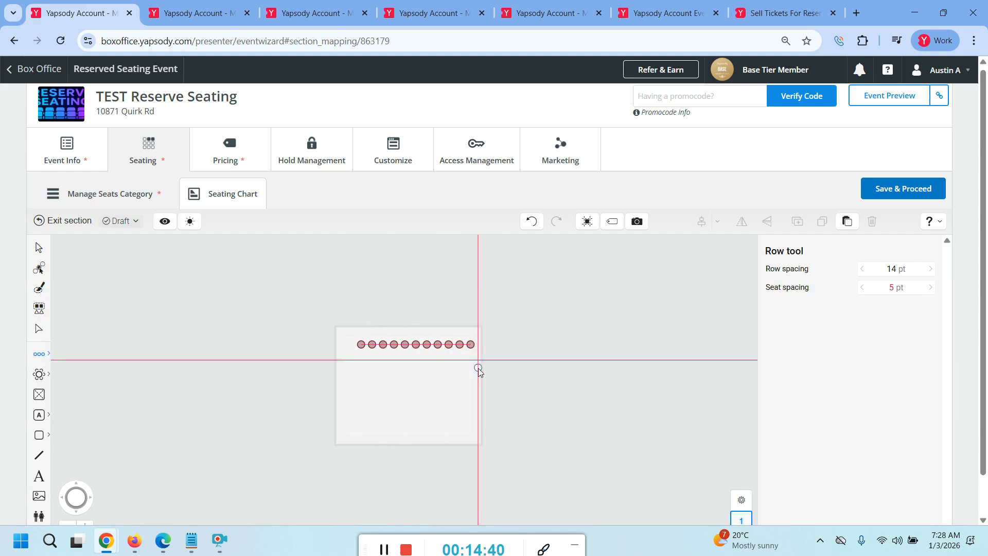
# Select the 11-seat trial row and delete it
pyautogui.click(38, 248)
pyautogui.moveTo(321, 331); pyautogui.dragTo(464, 365)
pyautogui.click(469, 365)
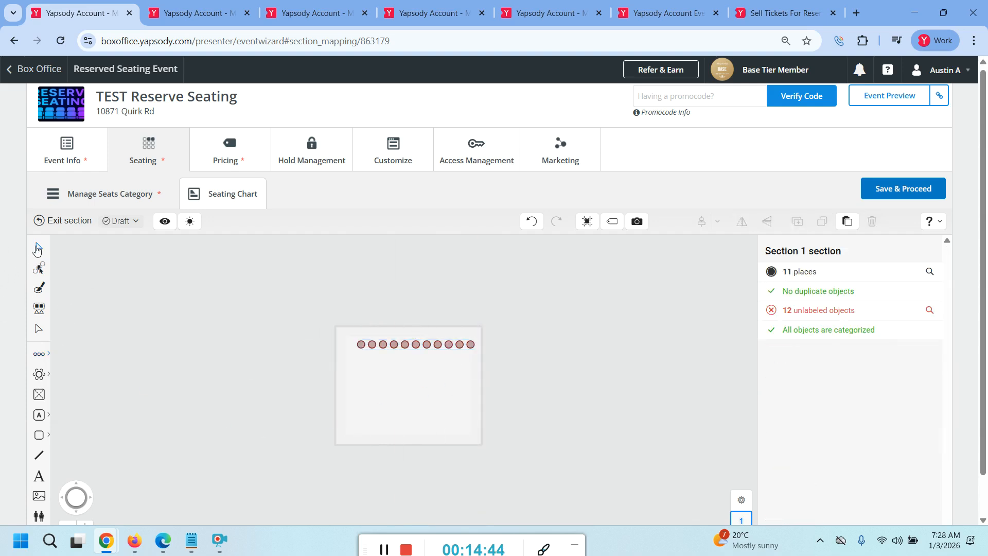
pyautogui.moveTo(294, 332); pyautogui.dragTo(479, 357)
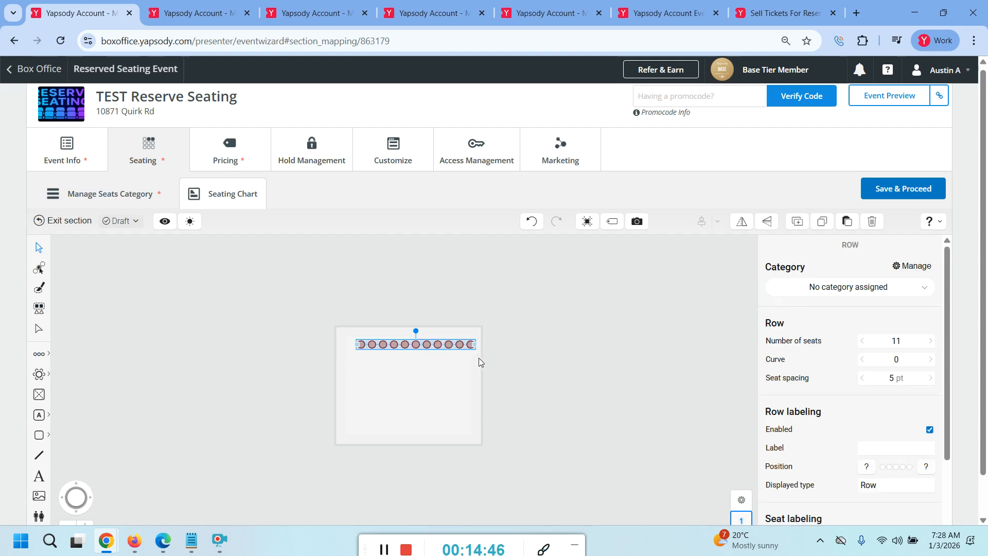
pyautogui.press('Delete')
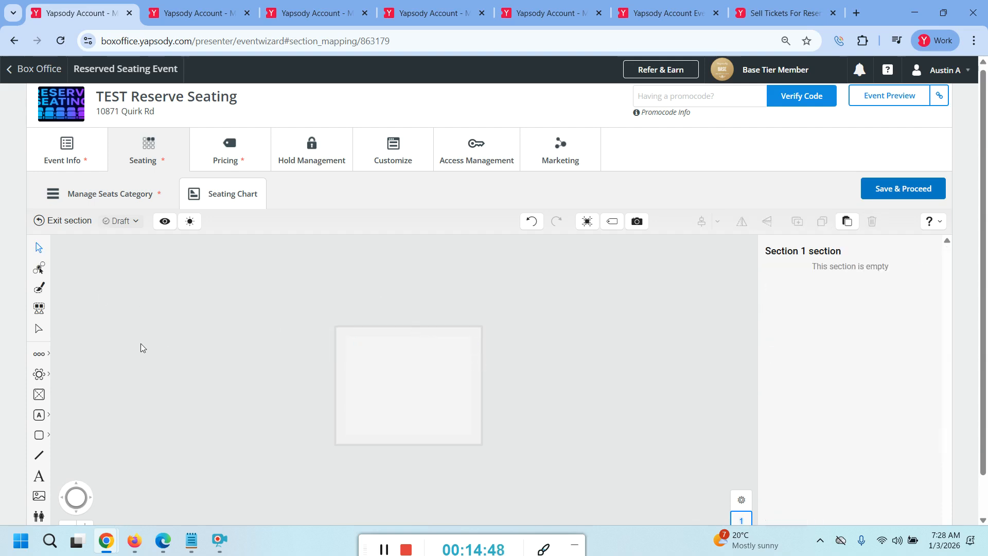
# Place a 5 × 10 block of seat rows inside the section
pyautogui.click(40, 354)
pyautogui.click(70, 396)
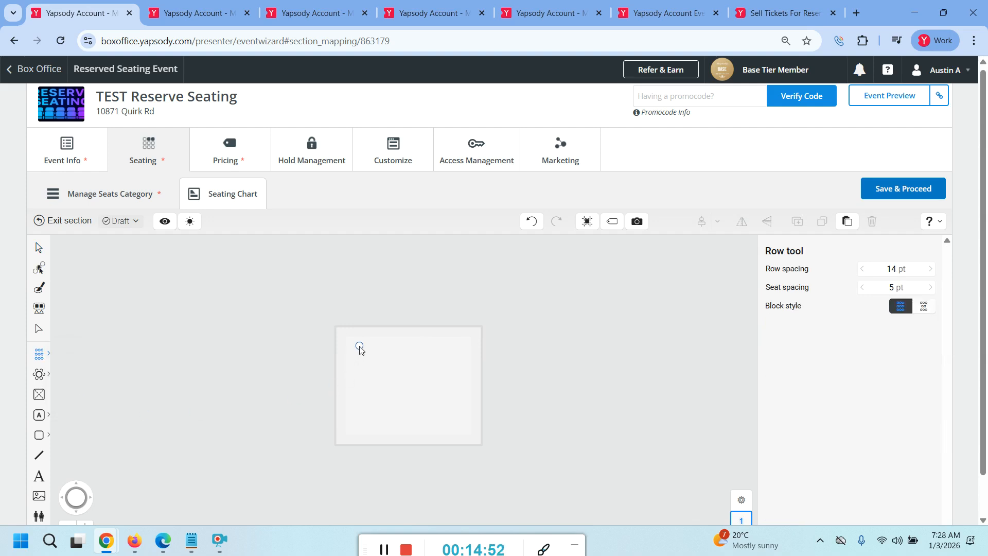
pyautogui.moveTo(359, 347); pyautogui.dragTo(457, 346)
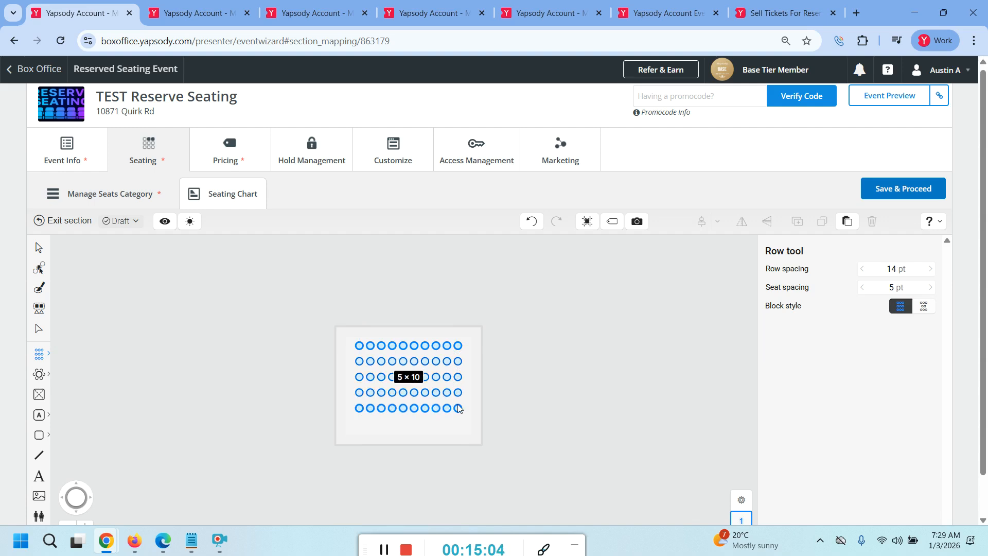
pyautogui.click(458, 408)
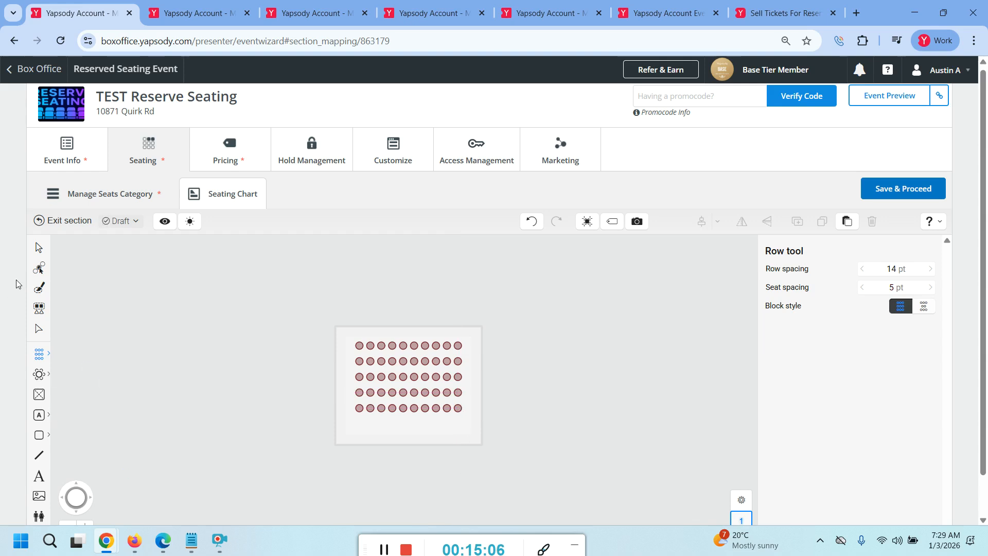
# Select the block's rows, browse the category choices without changing them, then select the top row
pyautogui.click(37, 249)
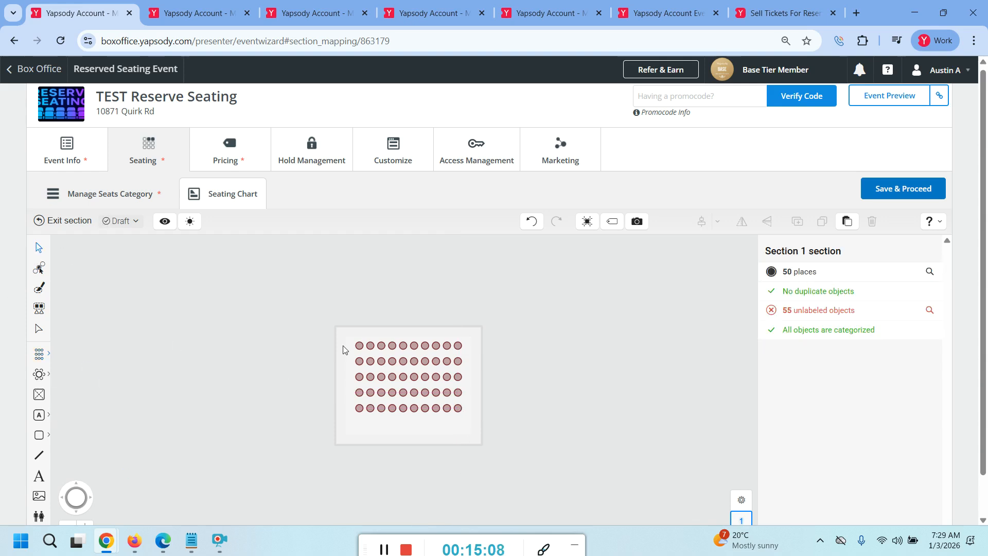
pyautogui.moveTo(326, 322); pyautogui.dragTo(487, 445)
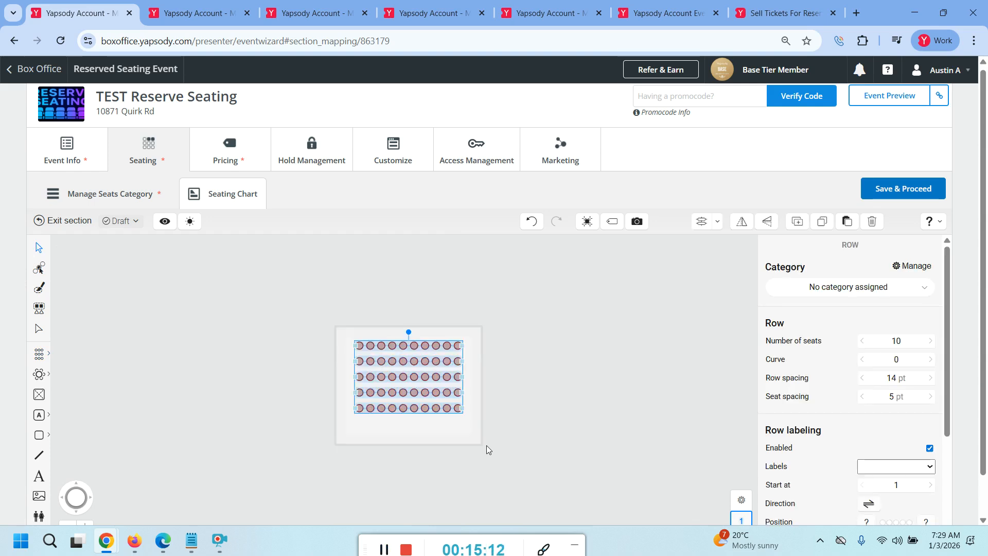
pyautogui.click(822, 291)
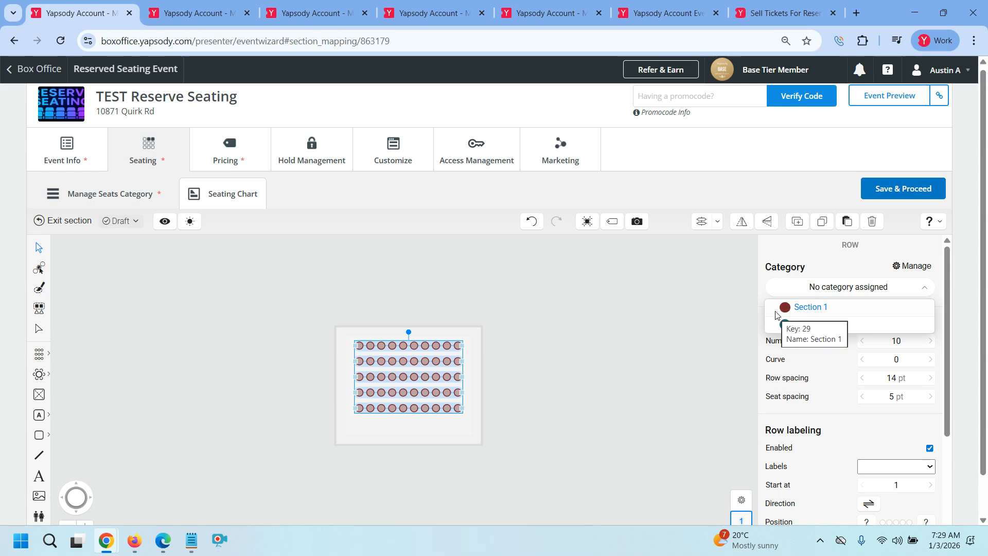
pyautogui.click(576, 349)
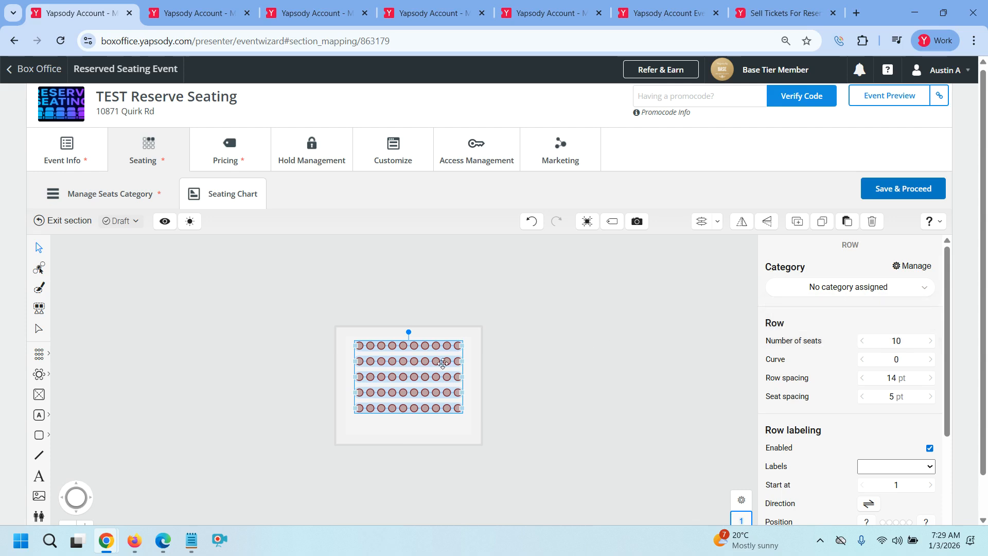
pyautogui.click(339, 316)
pyautogui.moveTo(346, 335); pyautogui.dragTo(468, 359)
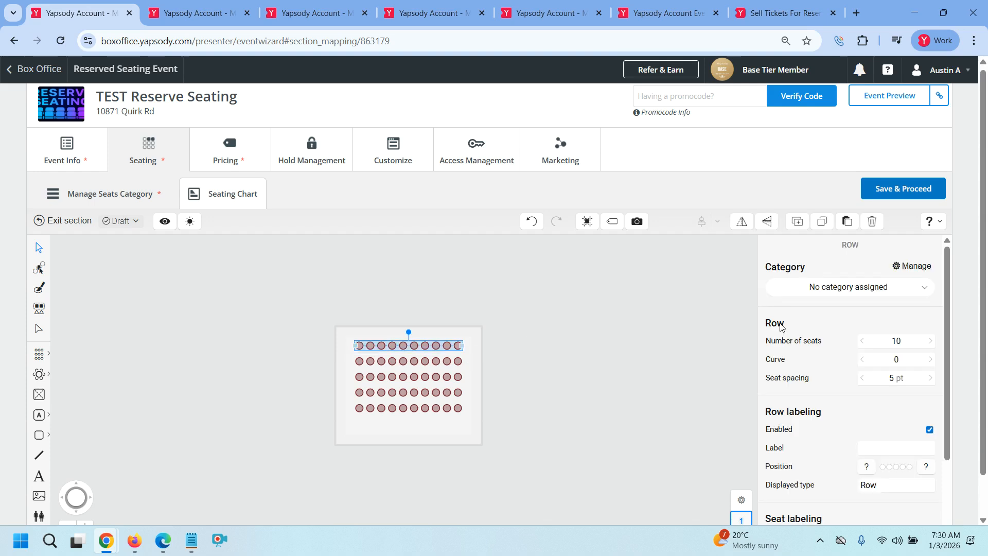
# Assign the top row to Section 1 and the second row to Section 2
pyautogui.click(804, 287)
pyautogui.click(807, 307)
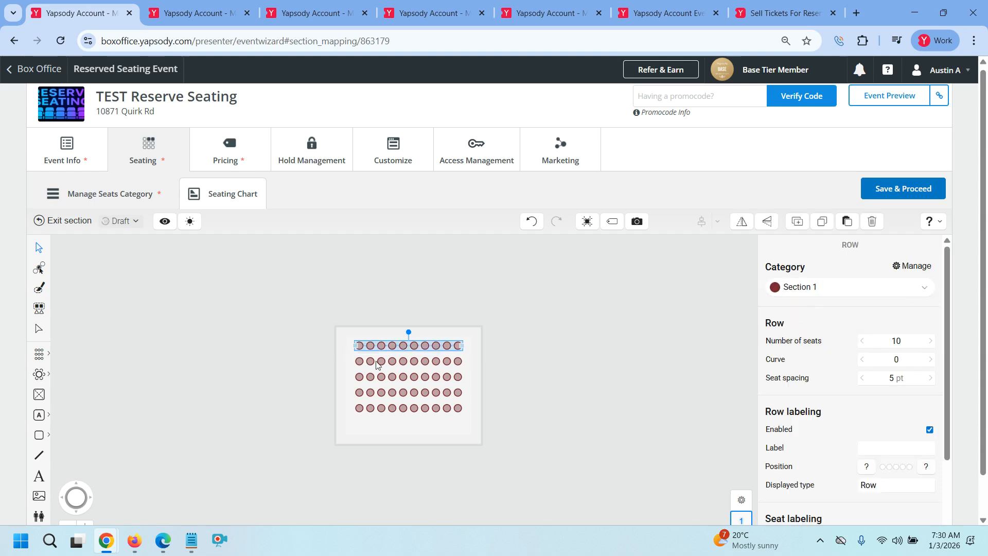
pyautogui.moveTo(341, 355); pyautogui.dragTo(486, 361)
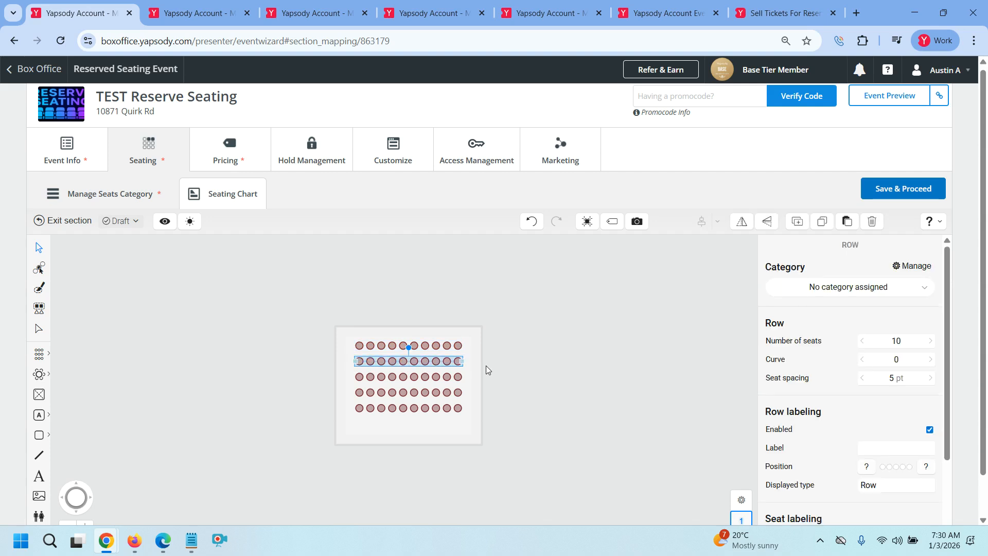
pyautogui.click(830, 288)
pyautogui.click(829, 324)
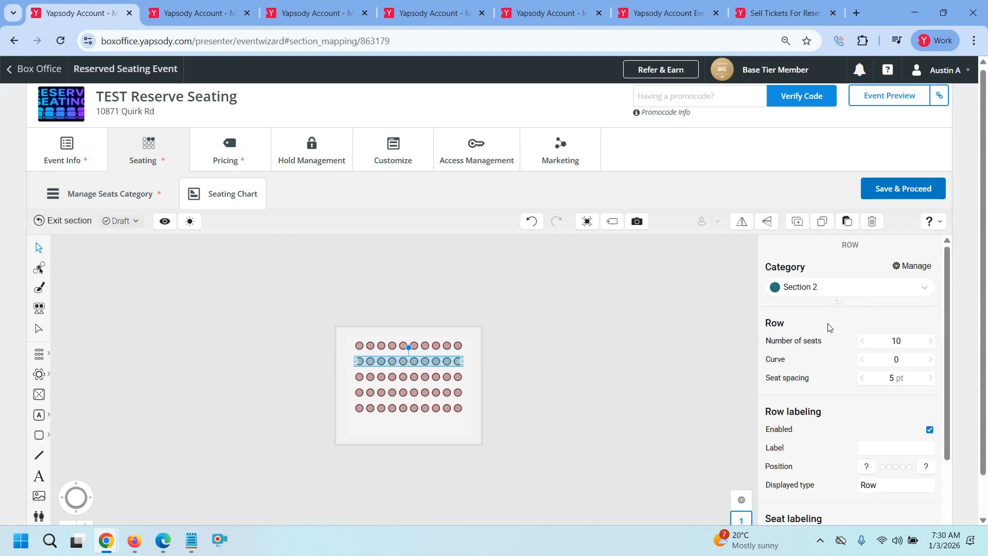
pyautogui.click(654, 352)
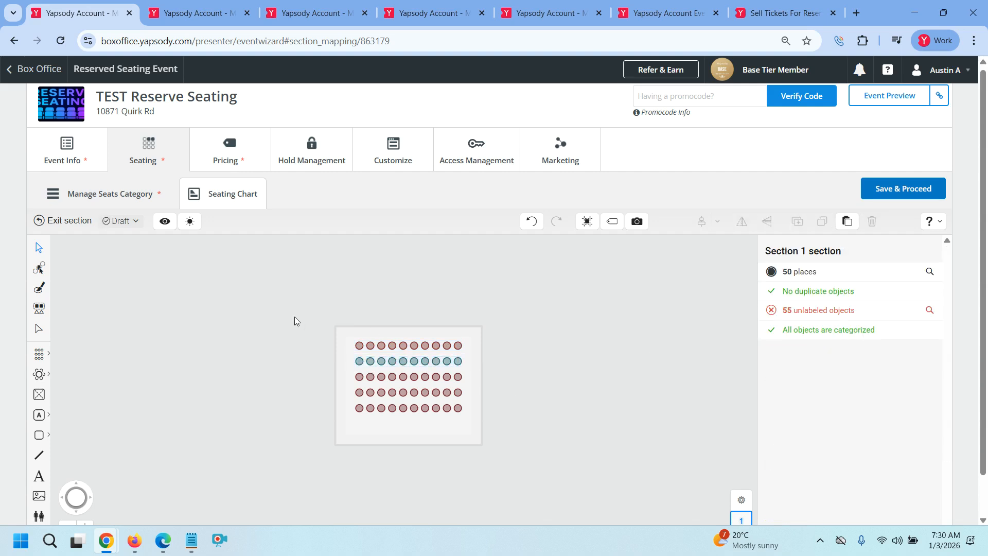
# Assign all five rows to the Section 2 category only, then reselect them
pyautogui.moveTo(363, 355); pyautogui.dragTo(477, 437)
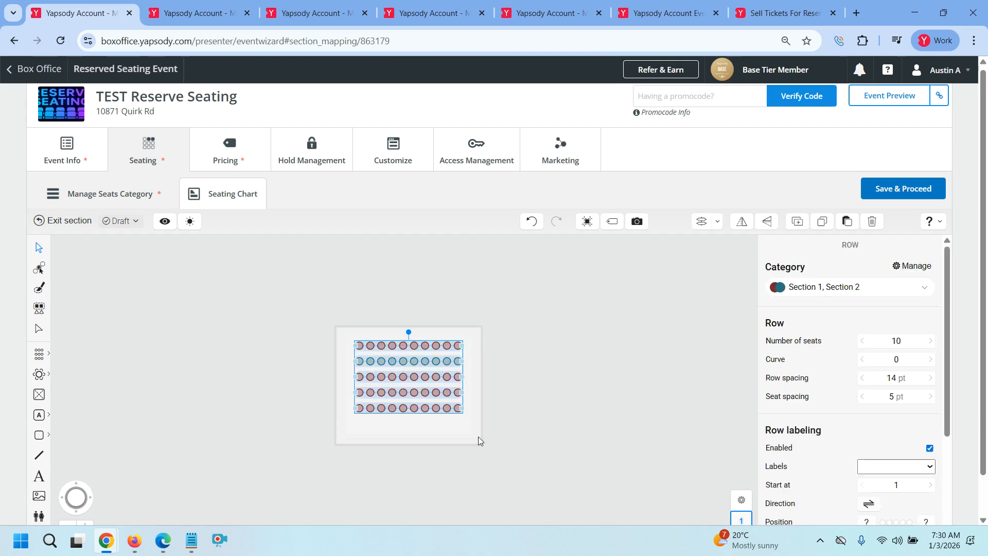
pyautogui.click(852, 287)
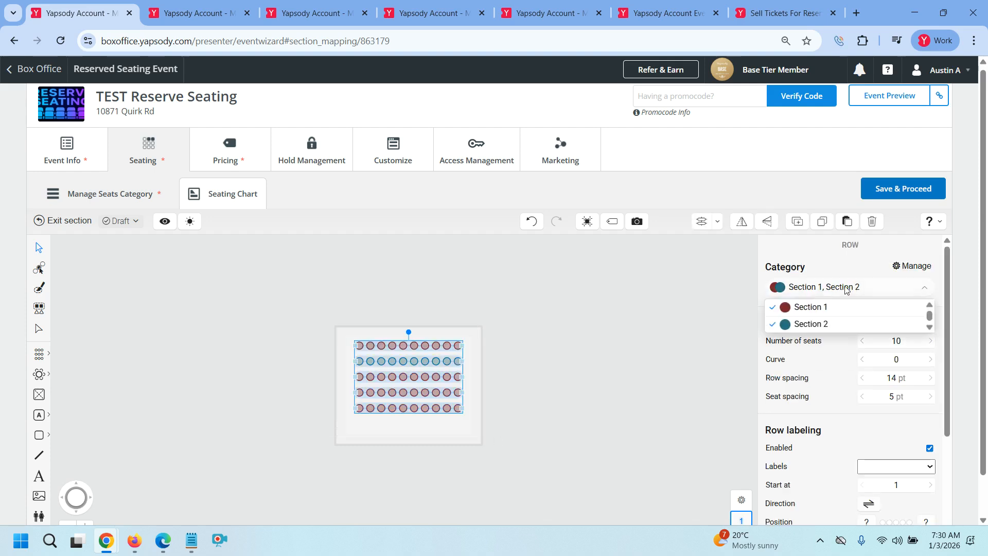
pyautogui.click(811, 323)
pyautogui.click(812, 288)
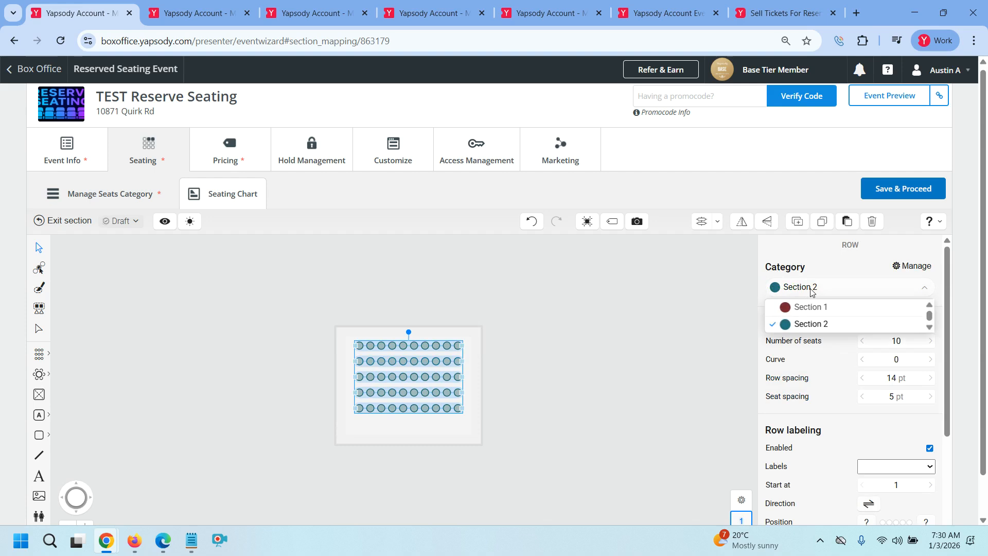
pyautogui.click(629, 332)
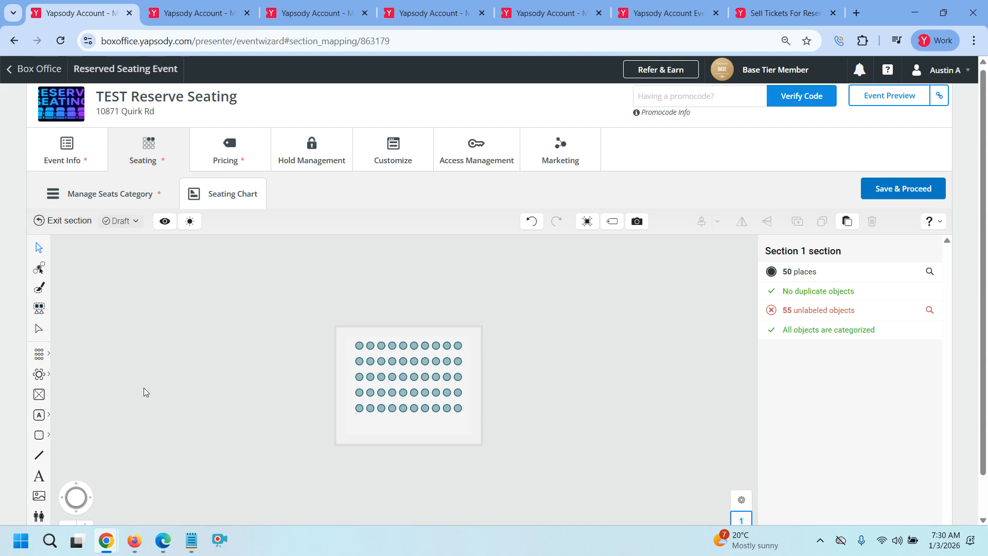
pyautogui.moveTo(264, 350); pyautogui.dragTo(485, 448)
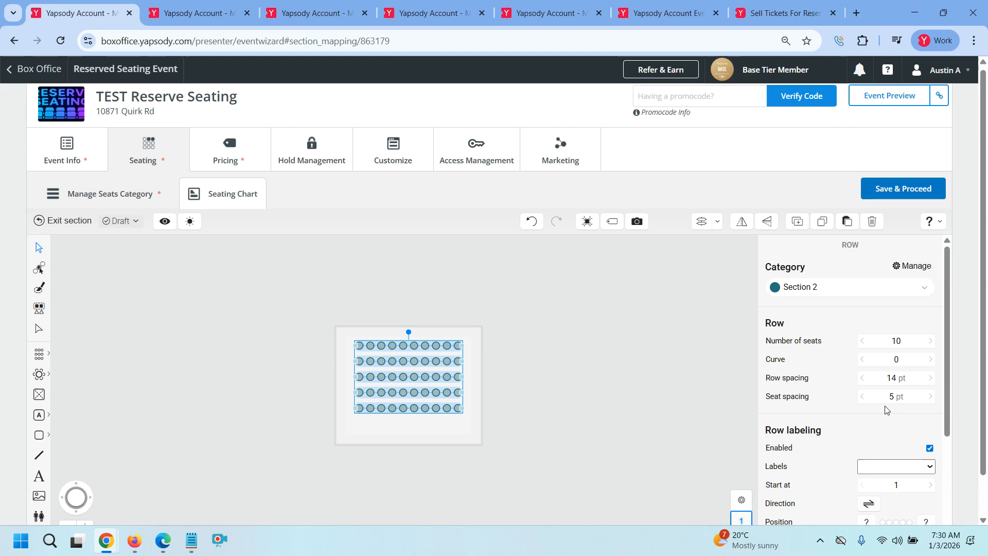
# Letter the rows A, B, C… with the labels placed on the left
pyautogui.scroll(-2, 885, 406)
pyautogui.click(874, 338)
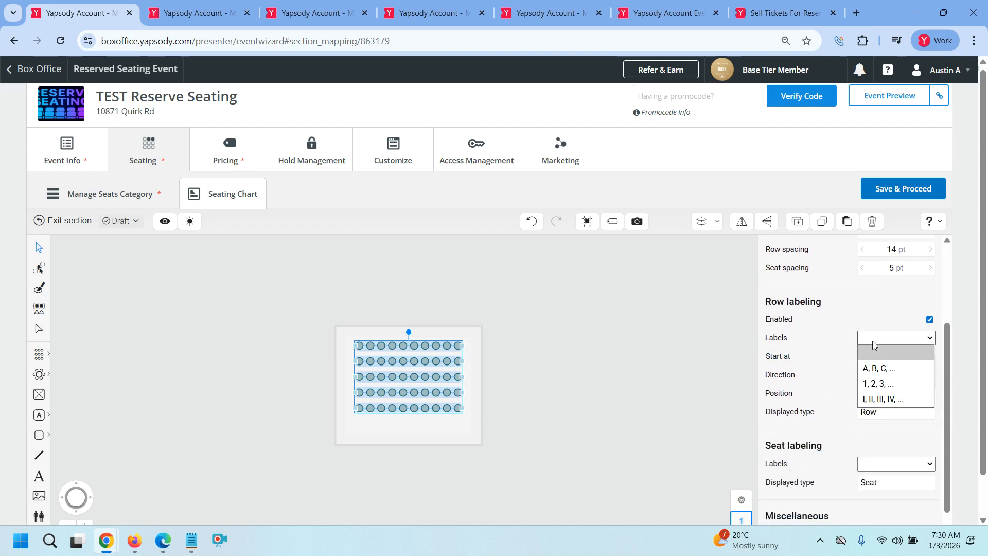
pyautogui.click(877, 367)
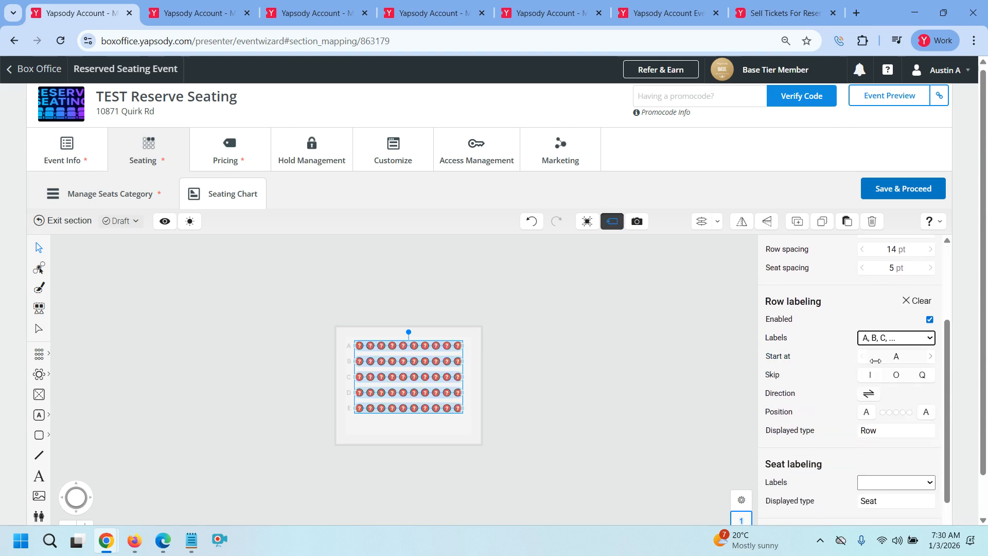
pyautogui.click(867, 417)
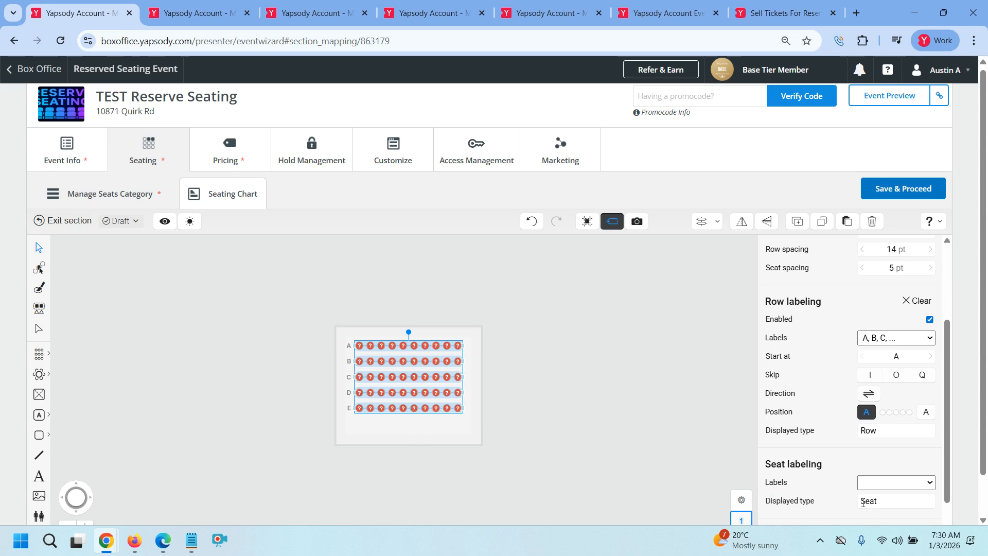
# Number each row's seats 1, 2, 3… and deselect the rows
pyautogui.scroll(-1, 781, 473)
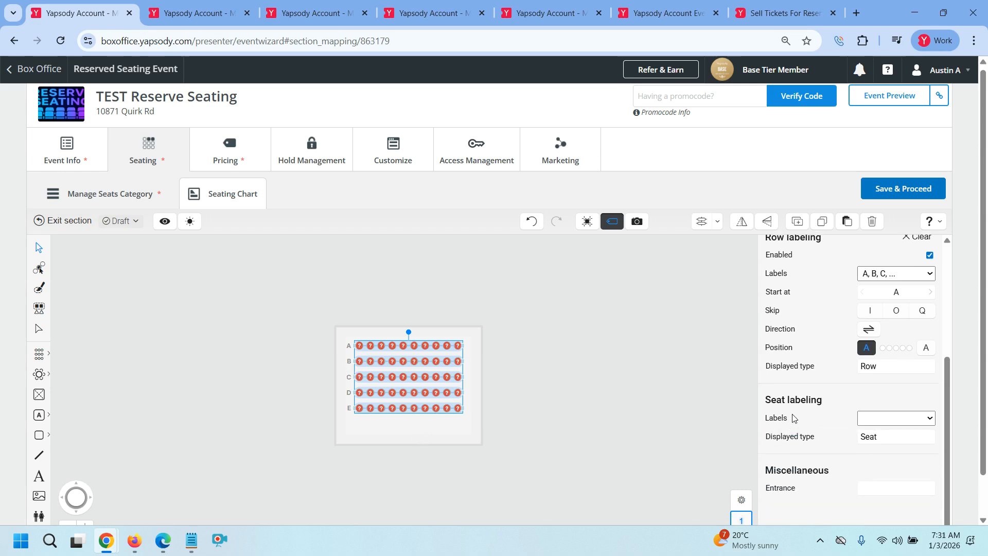
pyautogui.click(880, 424)
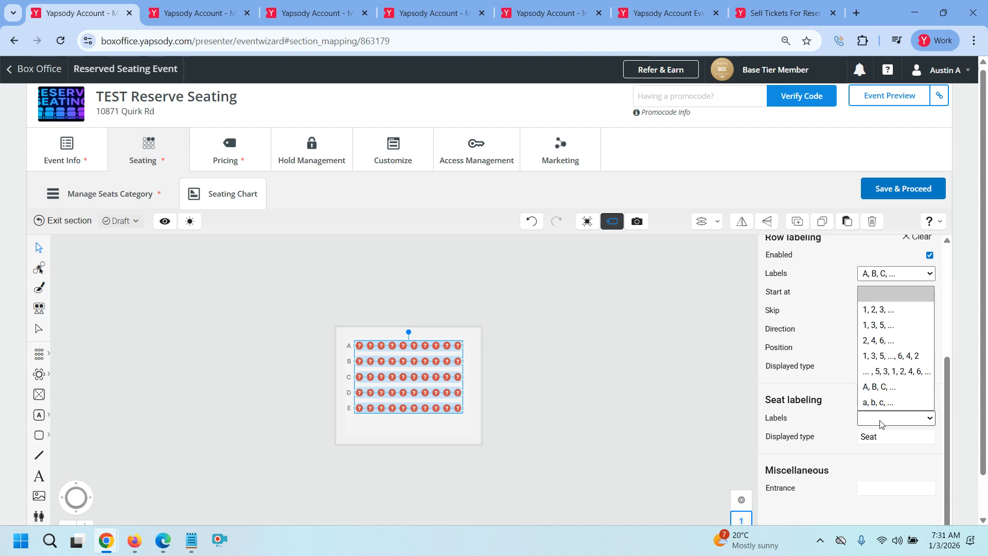
pyautogui.click(893, 310)
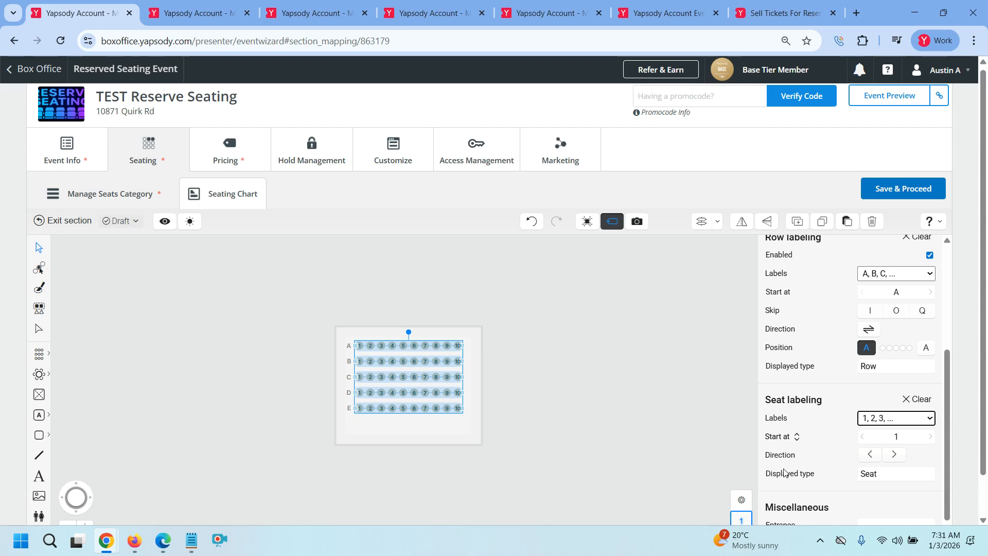
pyautogui.scroll(-2, 783, 472)
pyautogui.click(613, 407)
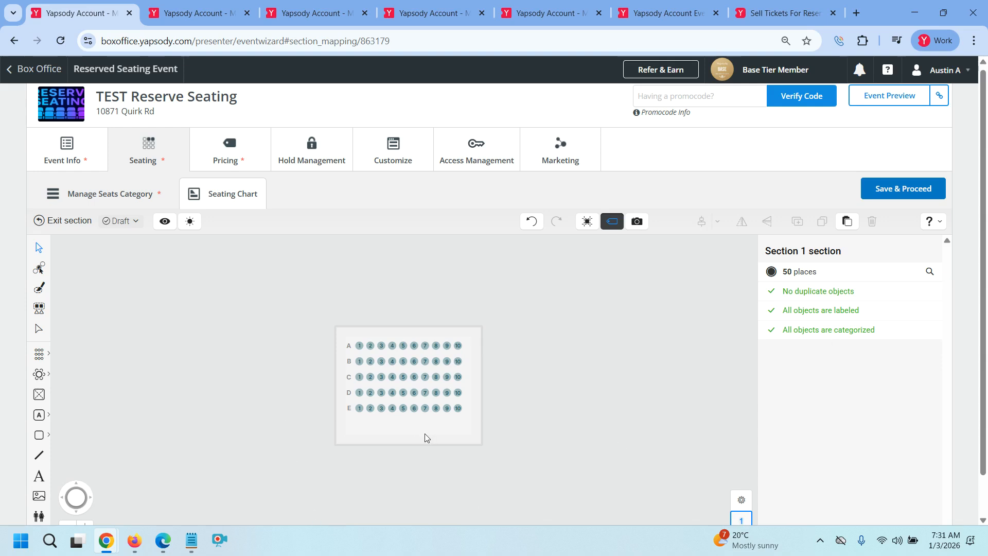
# Exit the section and nudge the Section 1 block slightly left and down
pyautogui.click(60, 223)
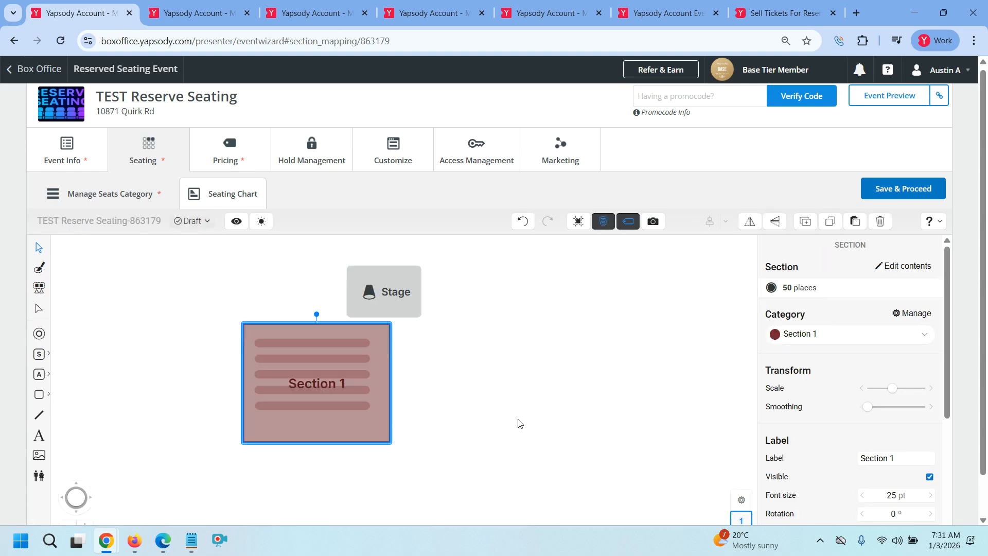
pyautogui.click(519, 423)
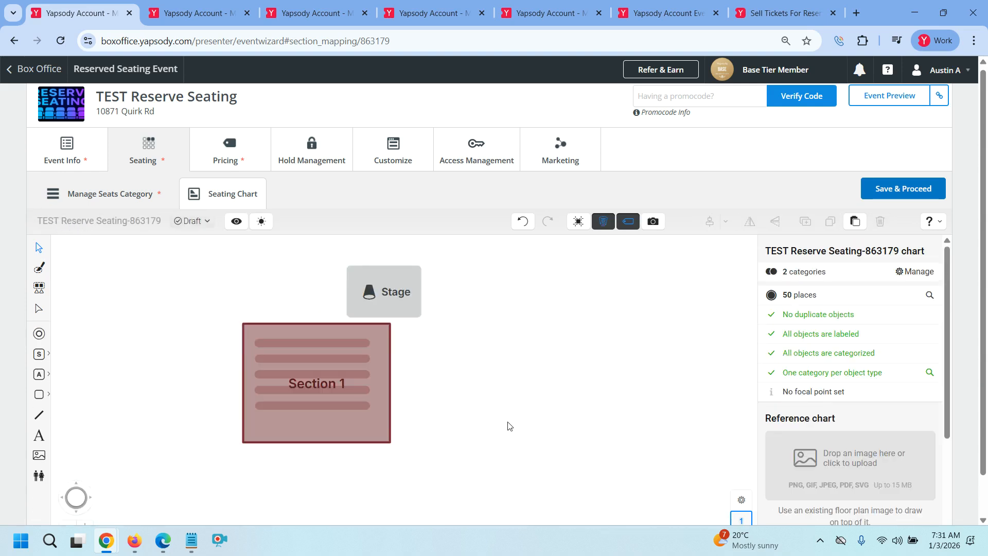
pyautogui.moveTo(344, 391); pyautogui.dragTo(331, 396)
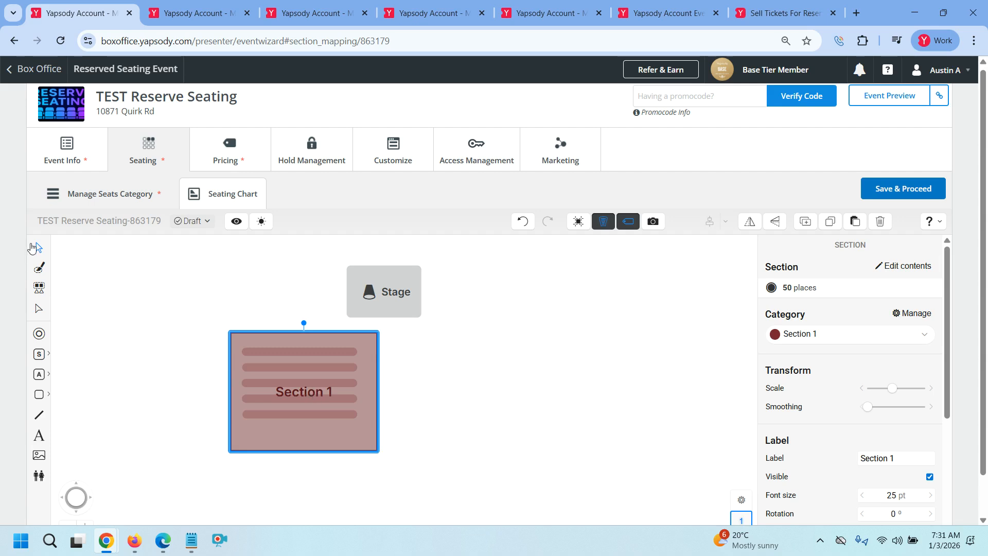
# Duplicate Section 1, place the copy to its right, and assign it the Section 2 category
pyautogui.click(806, 221)
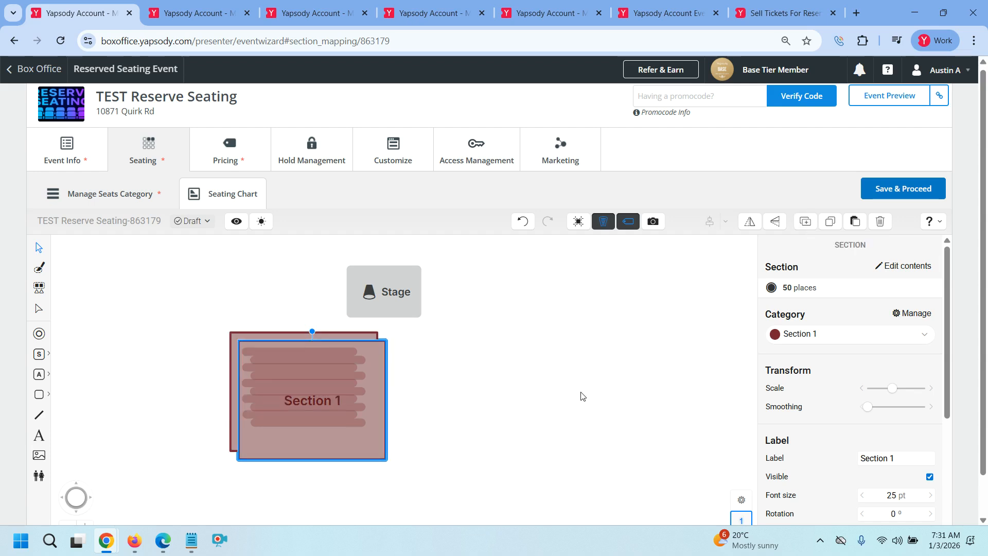
pyautogui.moveTo(362, 420); pyautogui.dragTo(505, 415)
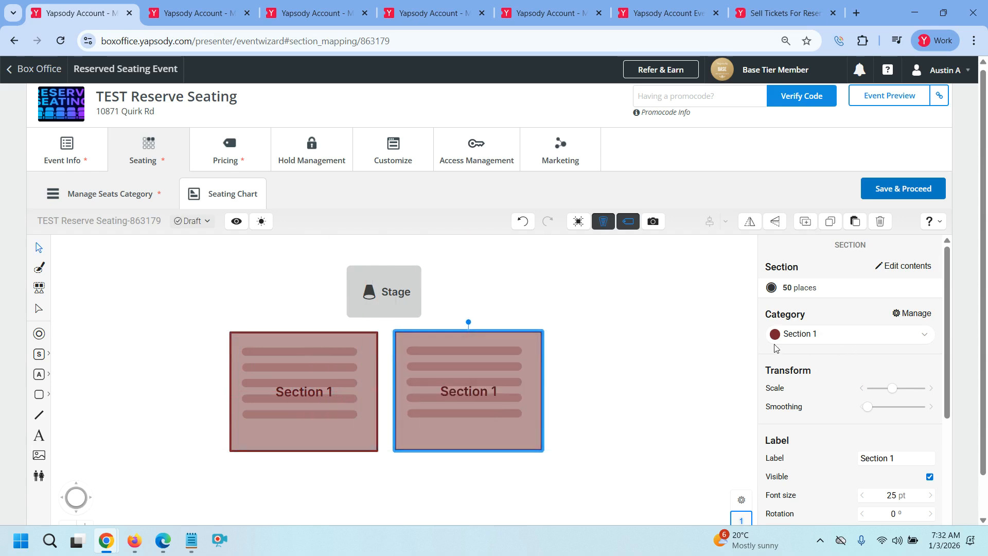
pyautogui.click(857, 335)
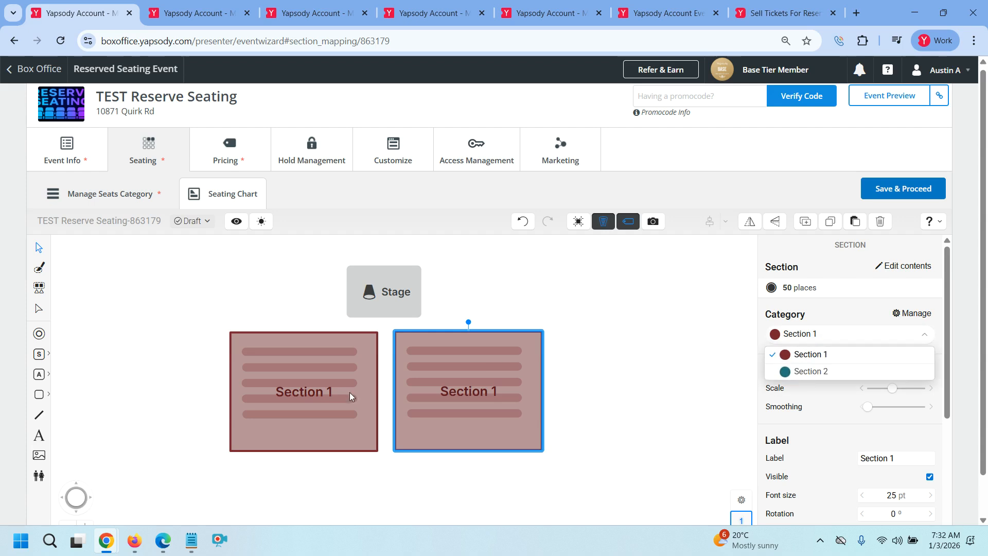
pyautogui.click(803, 372)
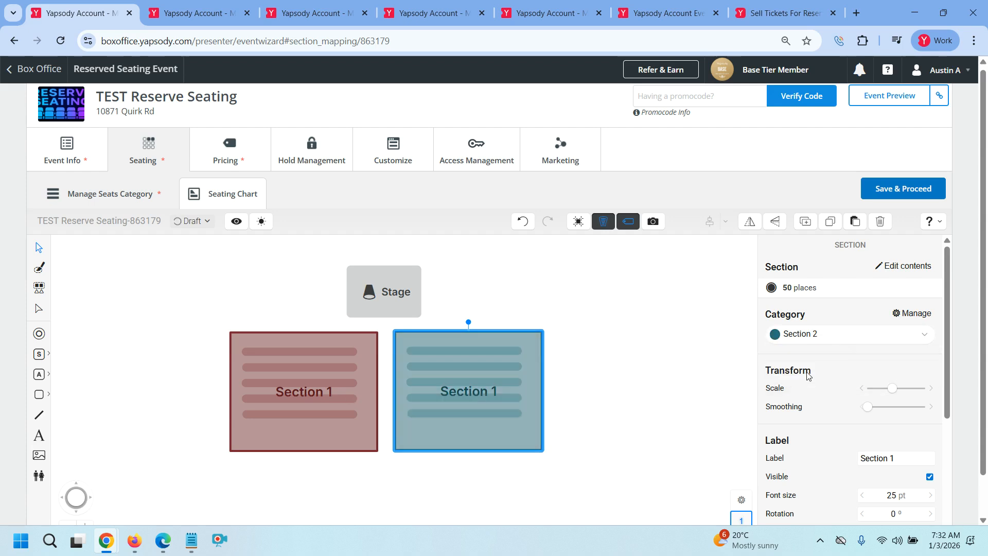
# Change the copy's label from 'Section 1' to 'Section 2' and reselect the block
pyautogui.scroll(-3, 881, 450)
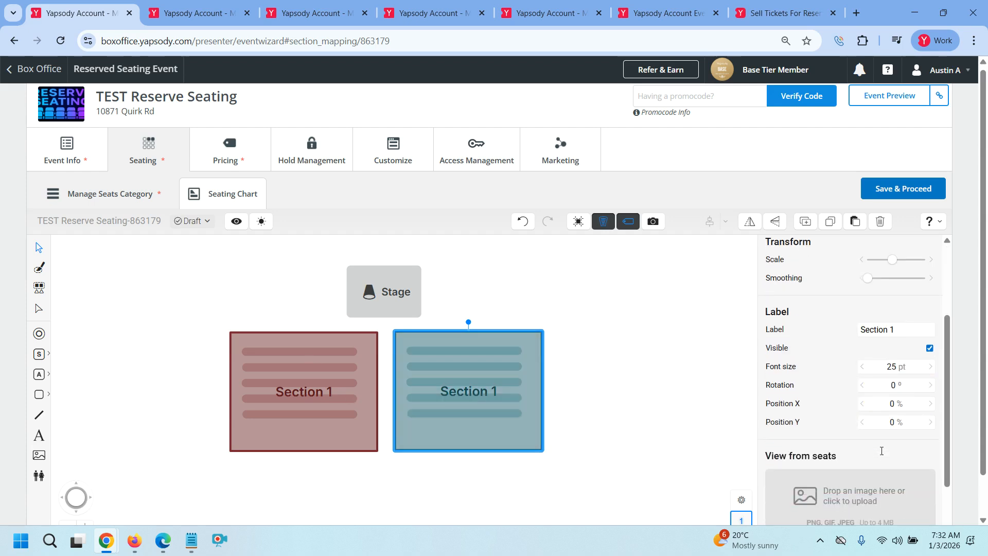
pyautogui.click(905, 330)
pyautogui.click(905, 330)
pyautogui.press('BackSpace')
pyautogui.write('2')
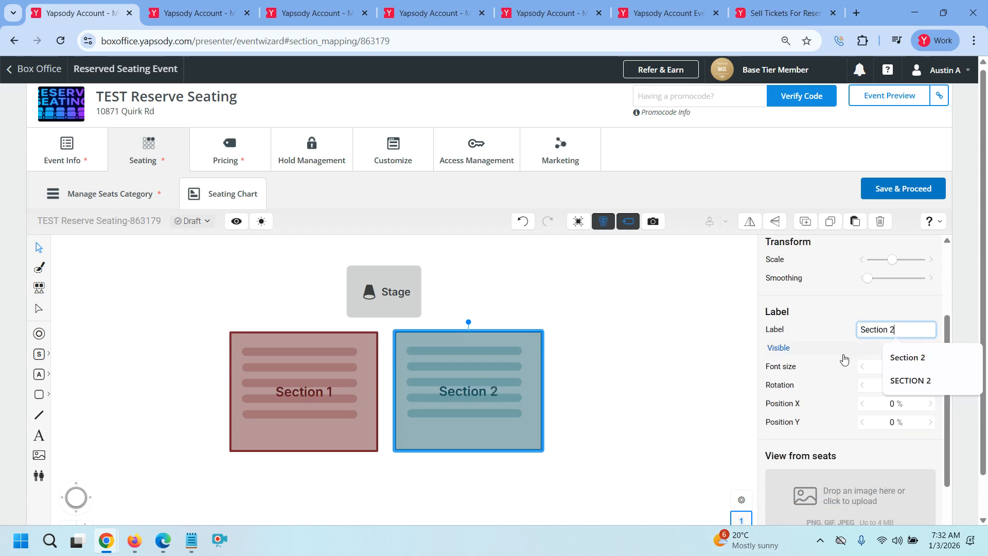
pyautogui.click(701, 367)
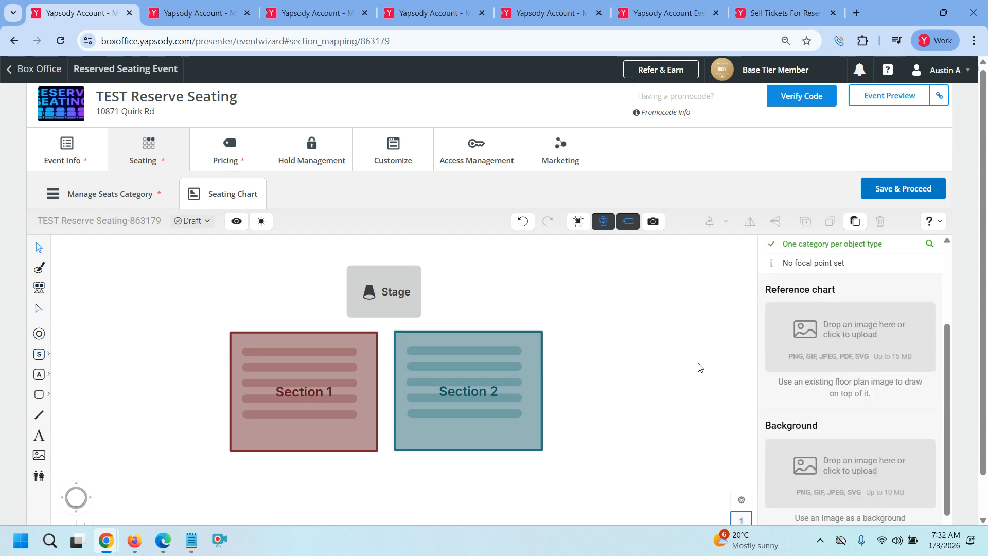
pyautogui.click(487, 394)
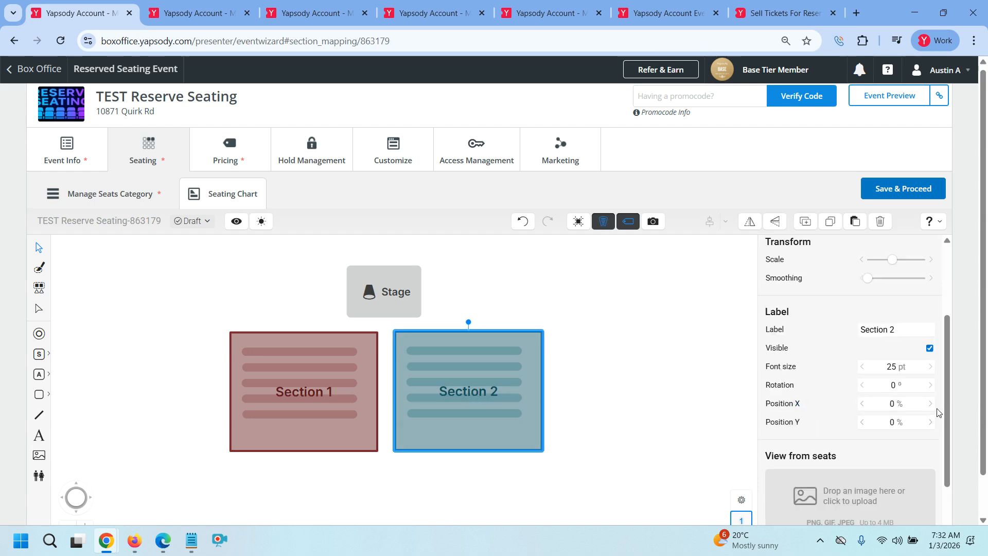
pyautogui.scroll(-2, 921, 420)
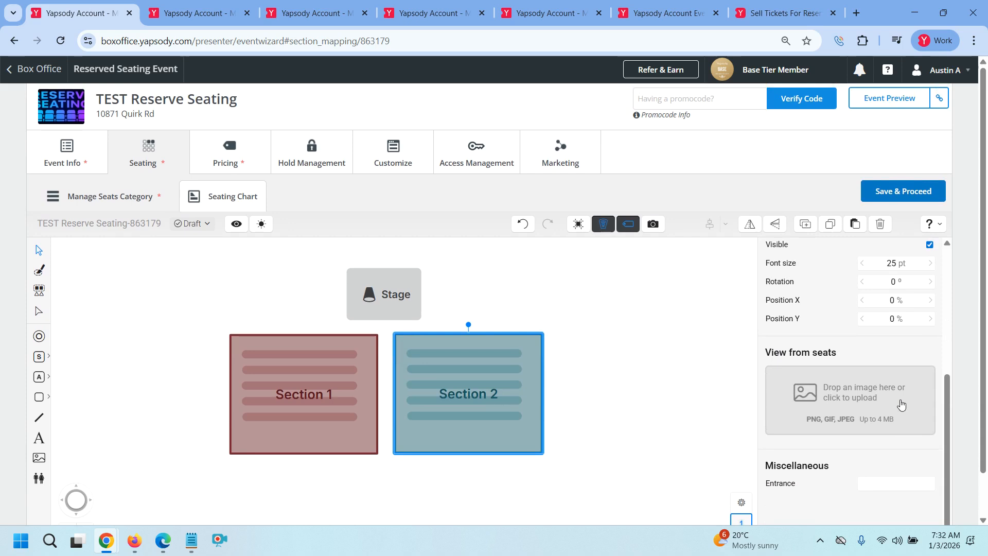
pyautogui.scroll(4, 903, 413)
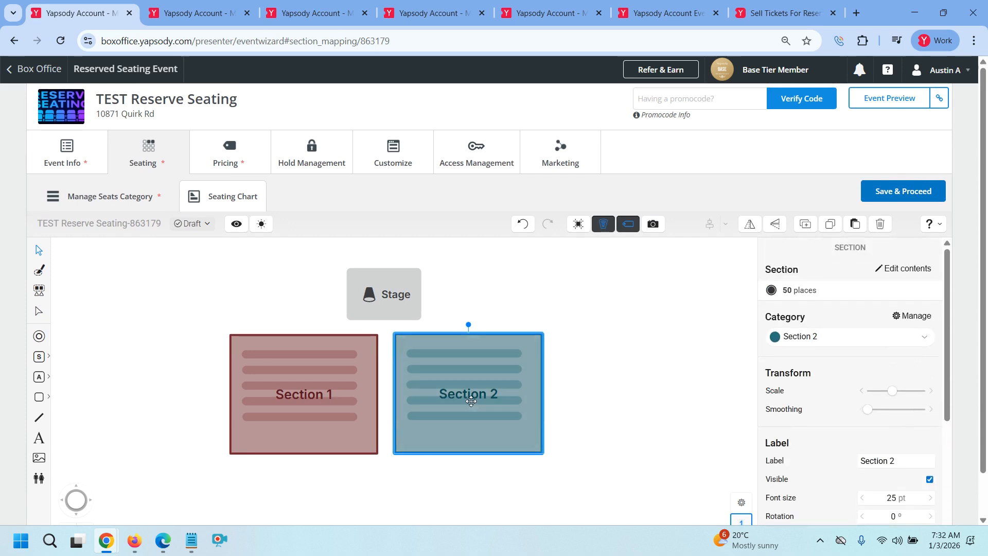
# Assign all five Section 2 seat rows A–E to the maroon Section 1 category, then exit the section
pyautogui.doubleClick(471, 401)
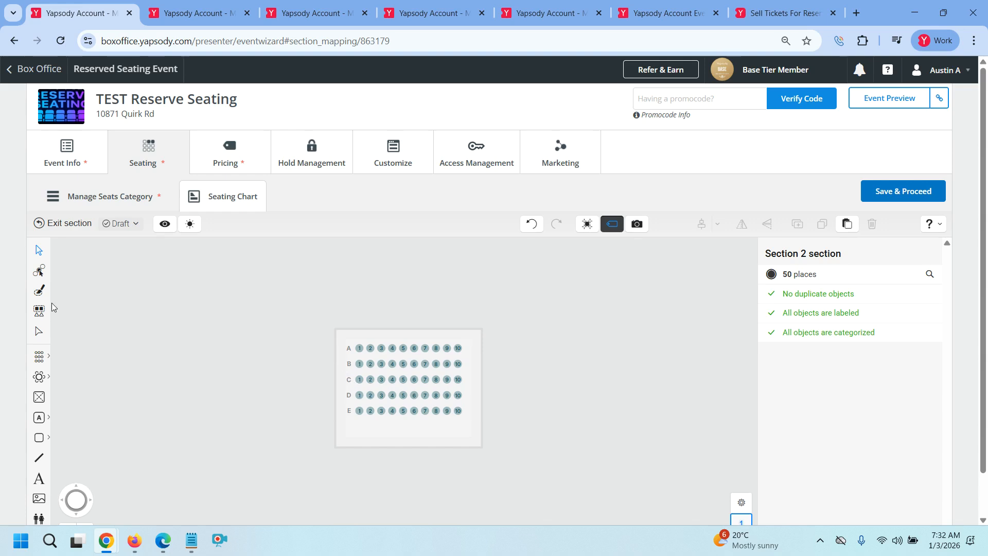
pyautogui.moveTo(241, 310); pyautogui.dragTo(519, 451)
pyautogui.click(872, 298)
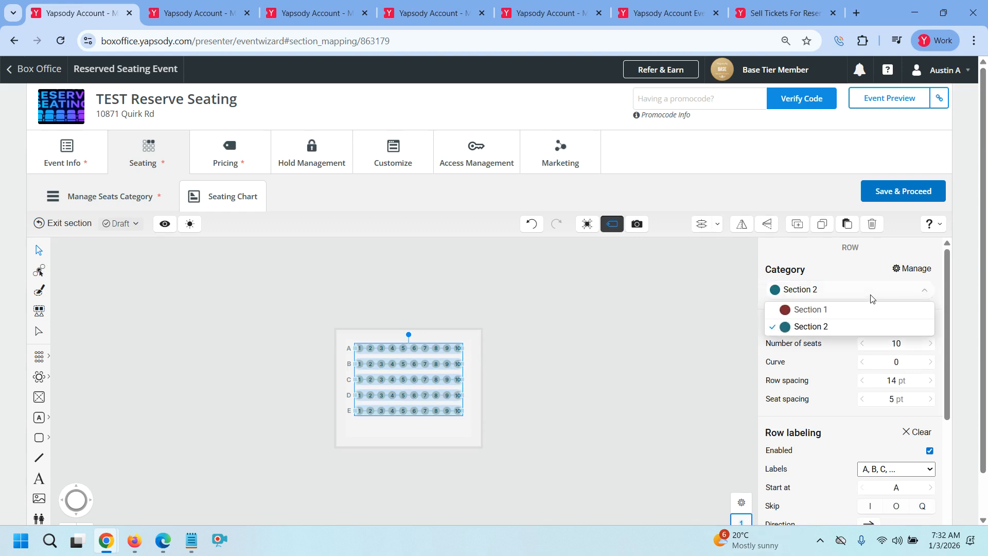
pyautogui.click(869, 310)
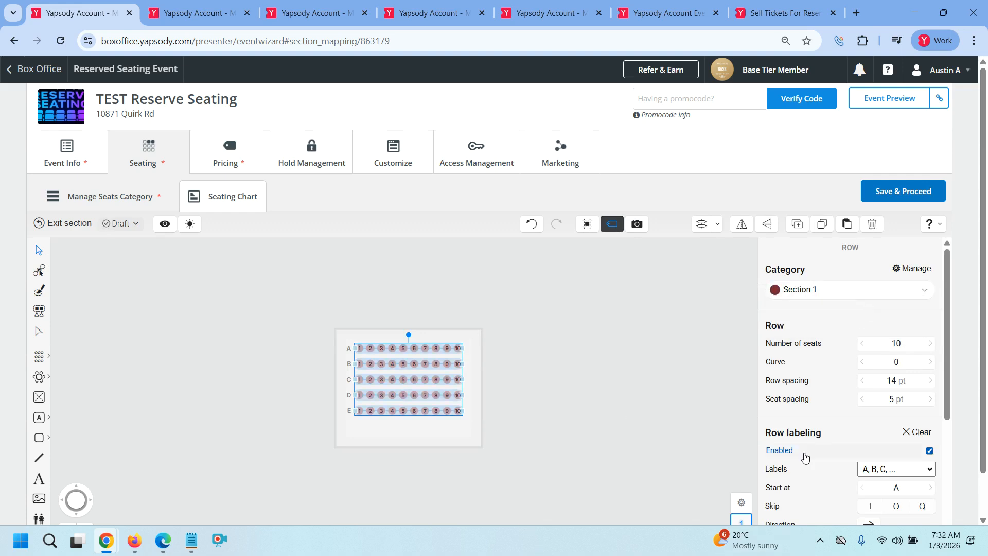
pyautogui.scroll(-3, 850, 448)
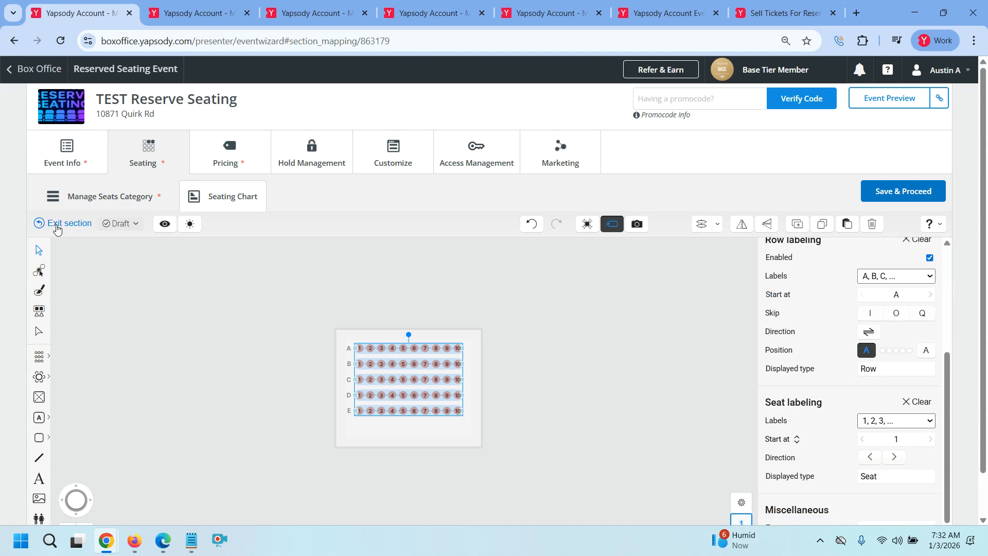
pyautogui.click(58, 225)
# Deselect Section 2, start a background image upload for the chart, then cancel it
pyautogui.click(638, 384)
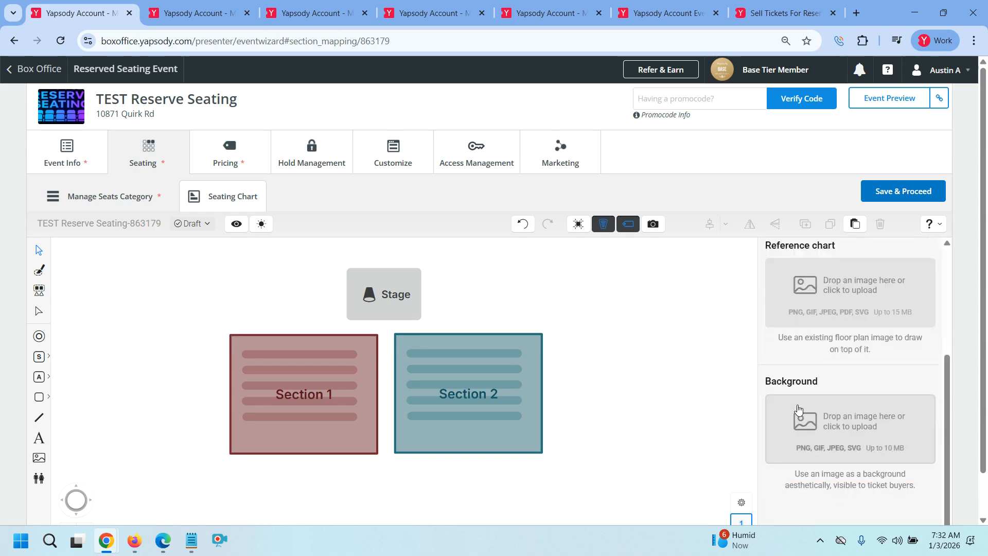
pyautogui.scroll(3, 812, 422)
pyautogui.scroll(-1, 822, 408)
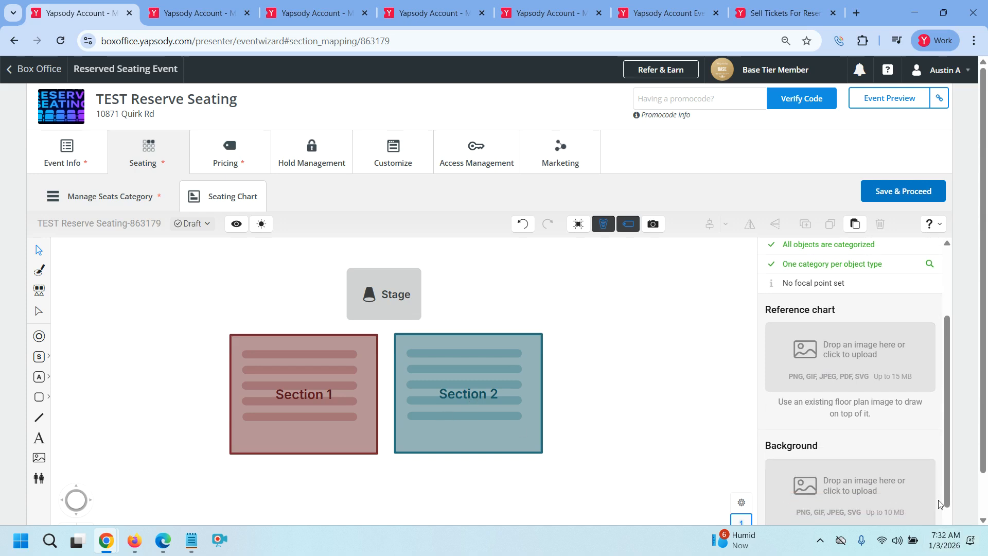
pyautogui.click(889, 494)
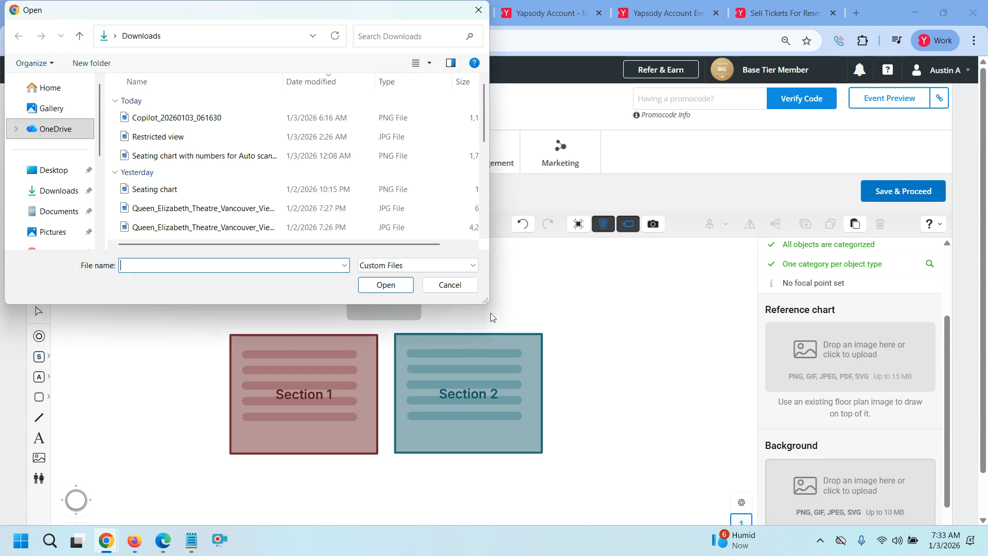
pyautogui.click(450, 284)
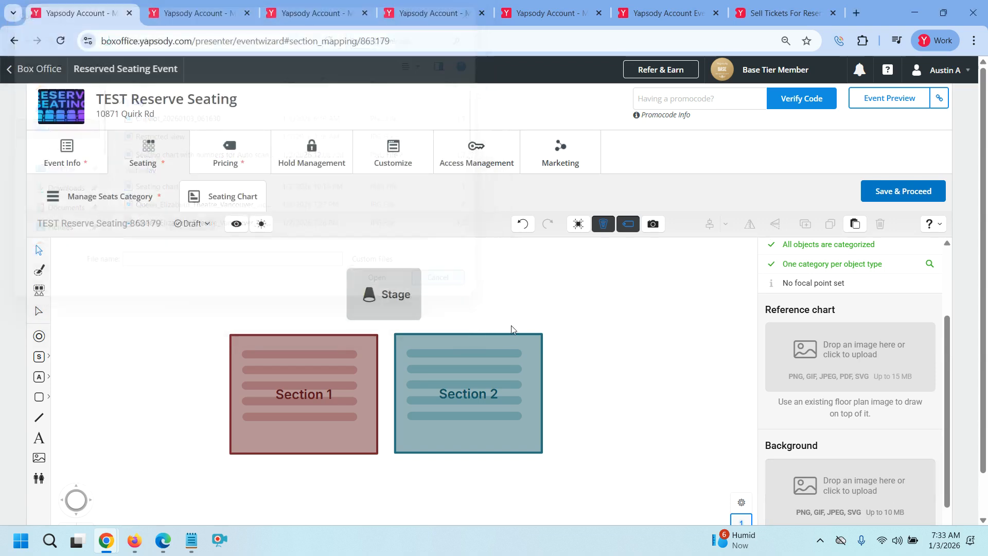
# Save and validate the TEST Reserve Seating chart so it becomes Published with 100 places
pyautogui.scroll(-2, 823, 481)
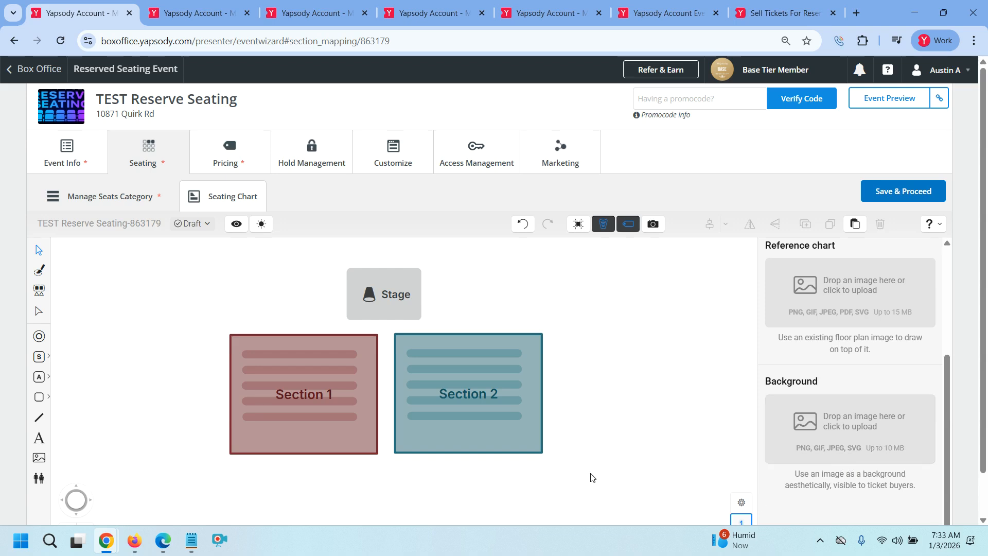
pyautogui.scroll(1, 827, 358)
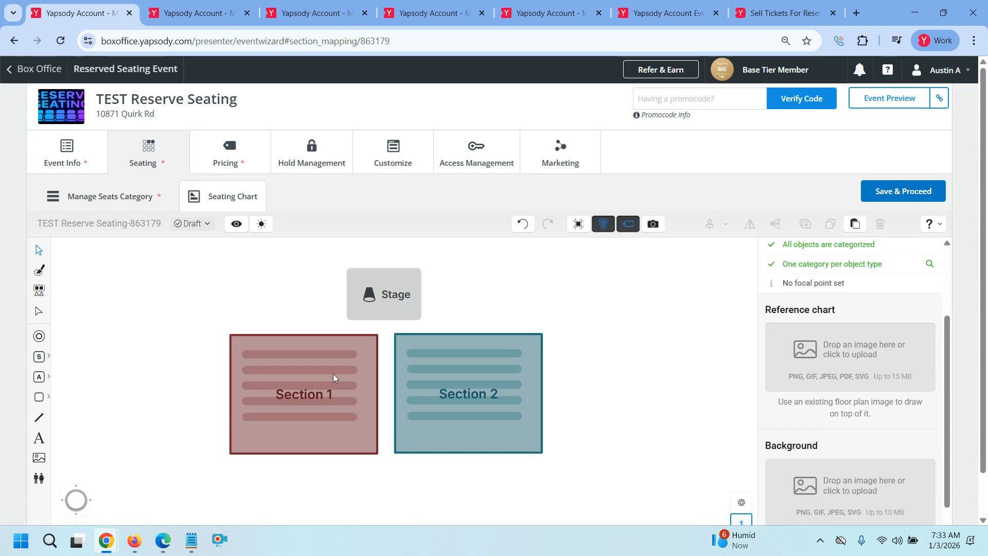
pyautogui.scroll(2, 878, 393)
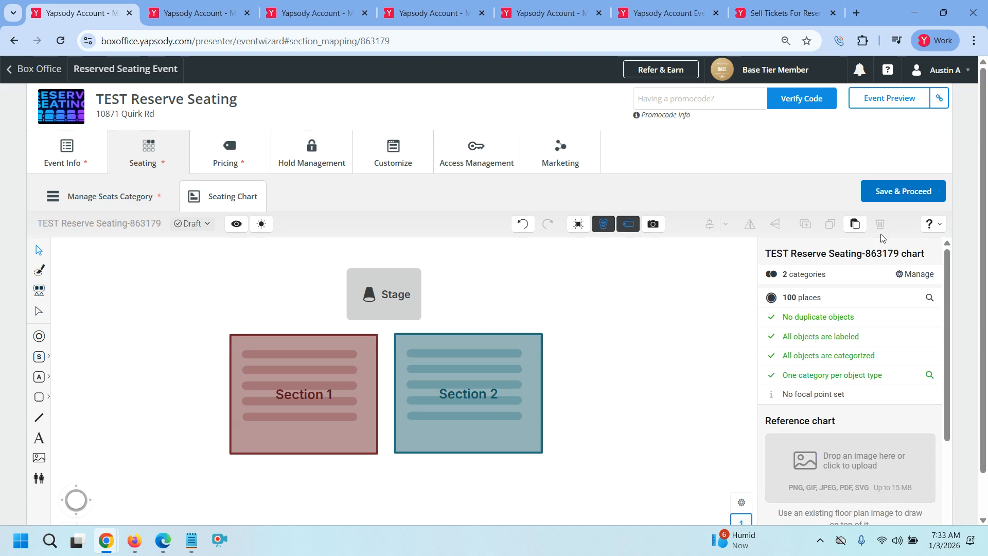
pyautogui.click(884, 197)
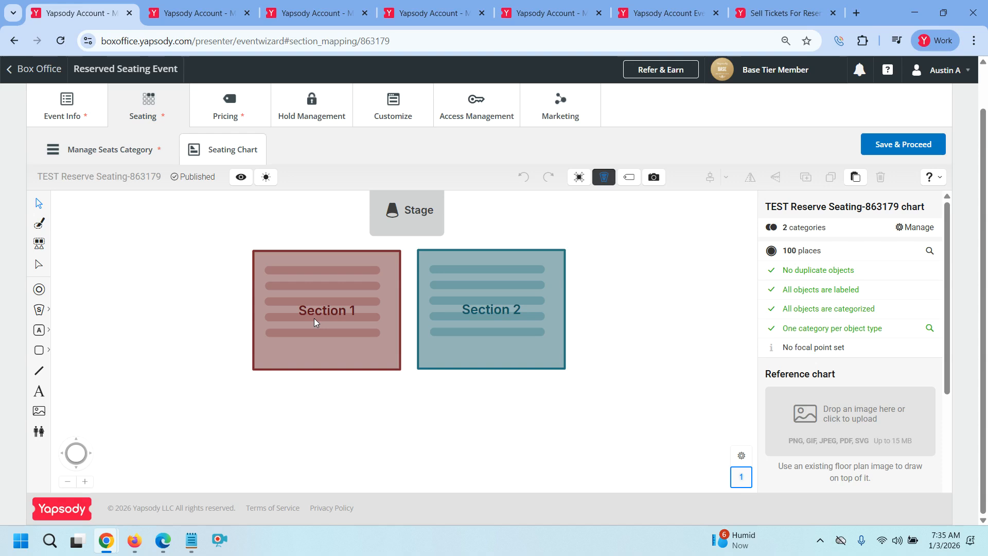
# Inside Section 1, place an 8-chair rectangular table left of the seat rows
pyautogui.doubleClick(314, 318)
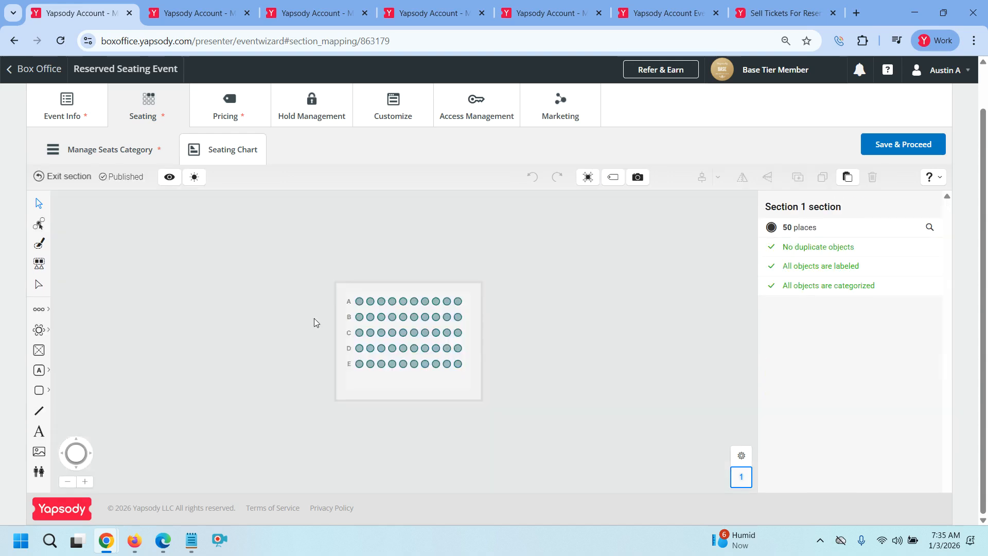
pyautogui.click(48, 332)
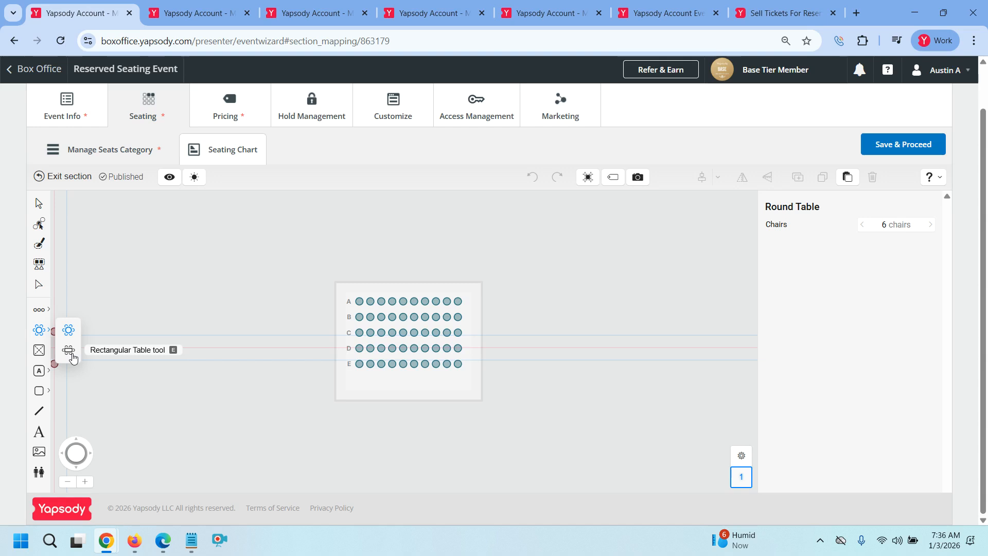
pyautogui.click(72, 355)
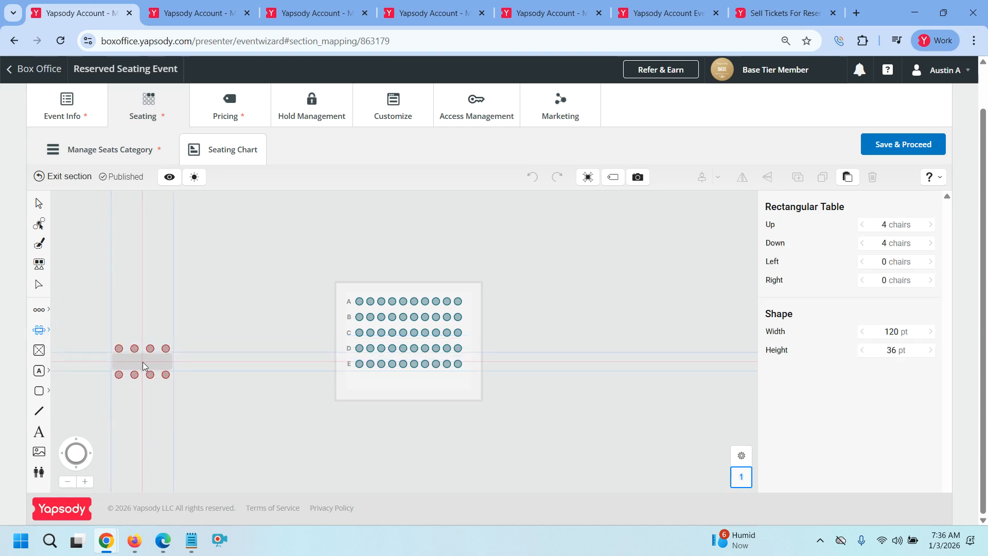
pyautogui.click(142, 361)
# Place four 6-chair round tables in a row left of the seats, then return to selecting
pyautogui.click(41, 329)
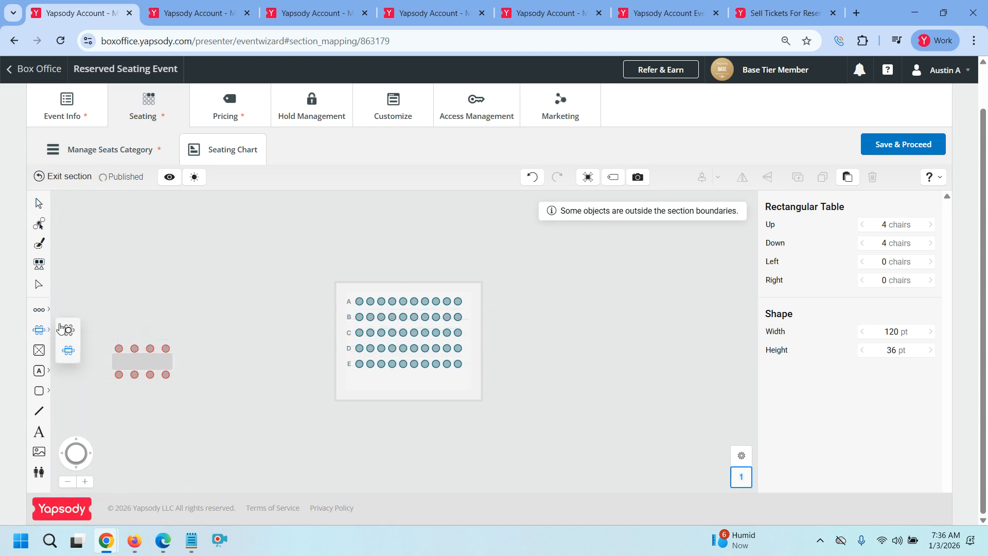
pyautogui.click(67, 328)
pyautogui.click(126, 310)
pyautogui.click(175, 310)
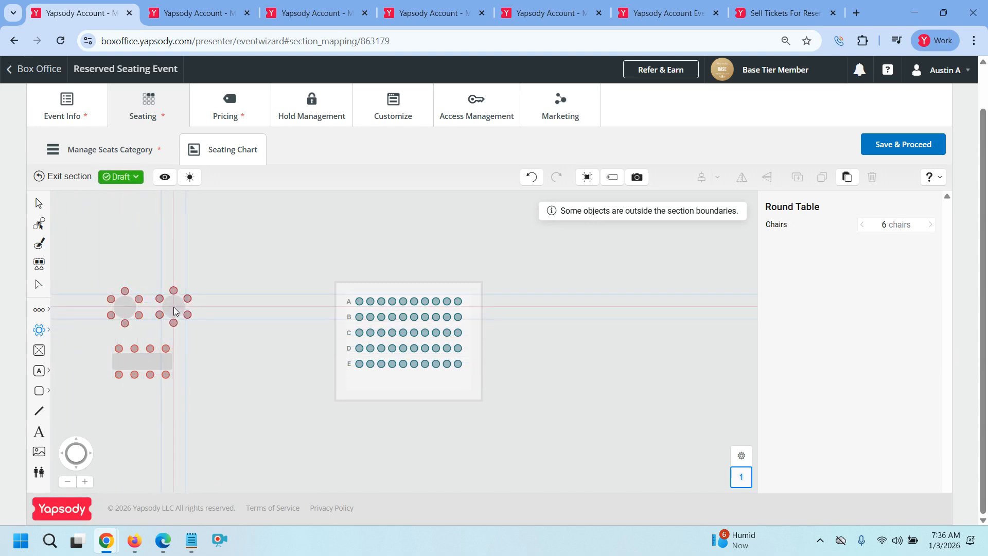
pyautogui.click(228, 310)
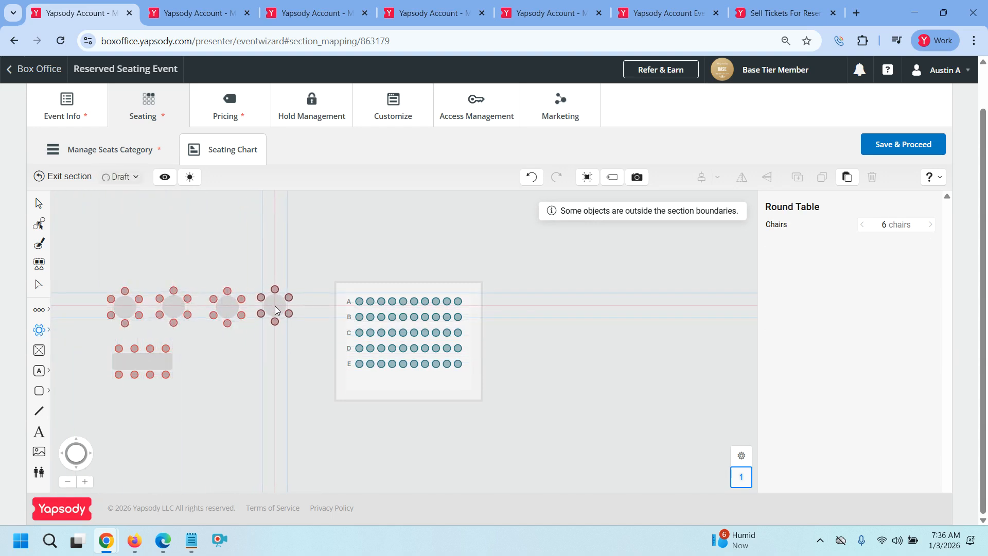
pyautogui.click(275, 307)
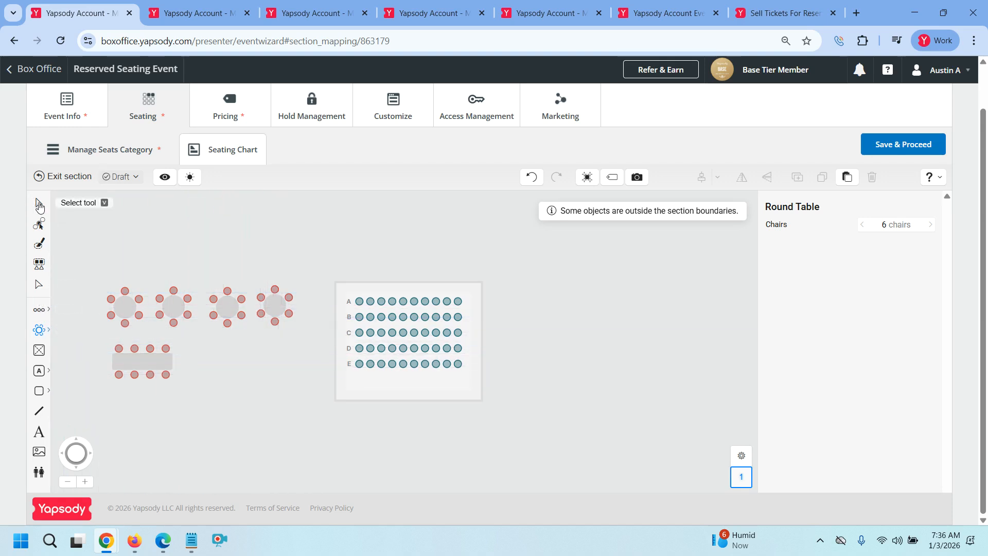
pyautogui.click(40, 205)
# Reduce the first round table (labelled 2) to 4 chairs using the Chairs arrows
pyautogui.moveTo(91, 274); pyautogui.dragTo(147, 337)
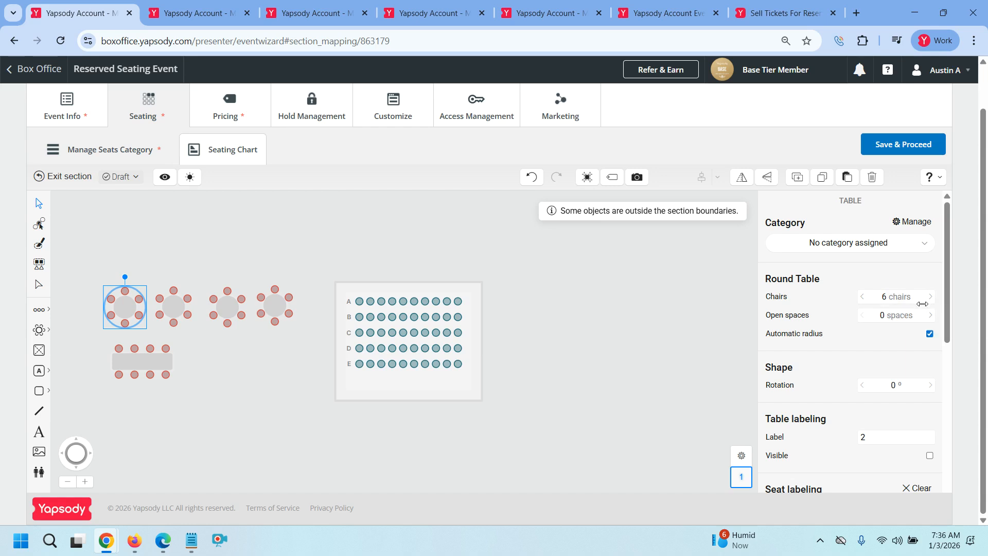
pyautogui.click(931, 297)
pyautogui.click(933, 297)
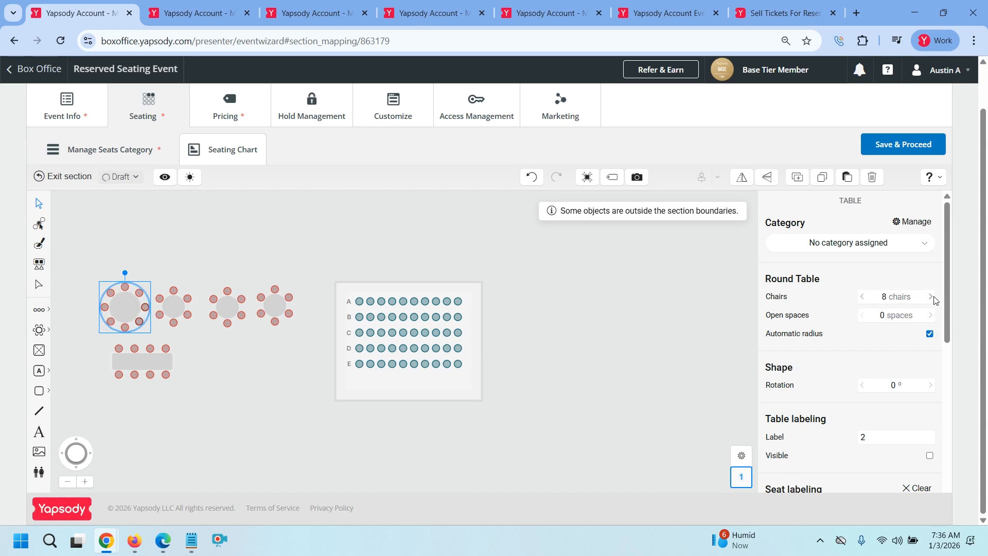
pyautogui.click(931, 298)
pyautogui.click(862, 297)
pyautogui.click(862, 298)
pyautogui.click(863, 298)
pyautogui.click(862, 297)
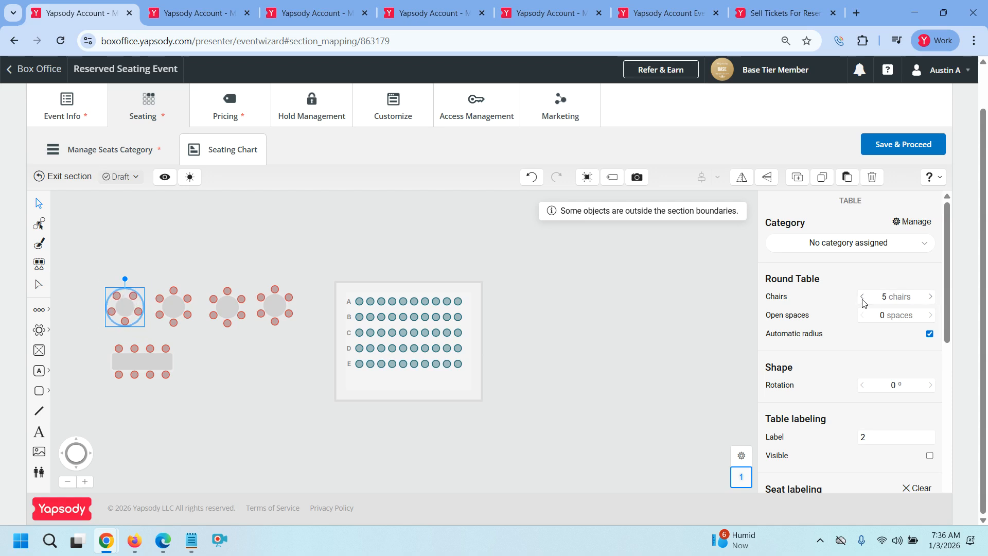
pyautogui.click(863, 297)
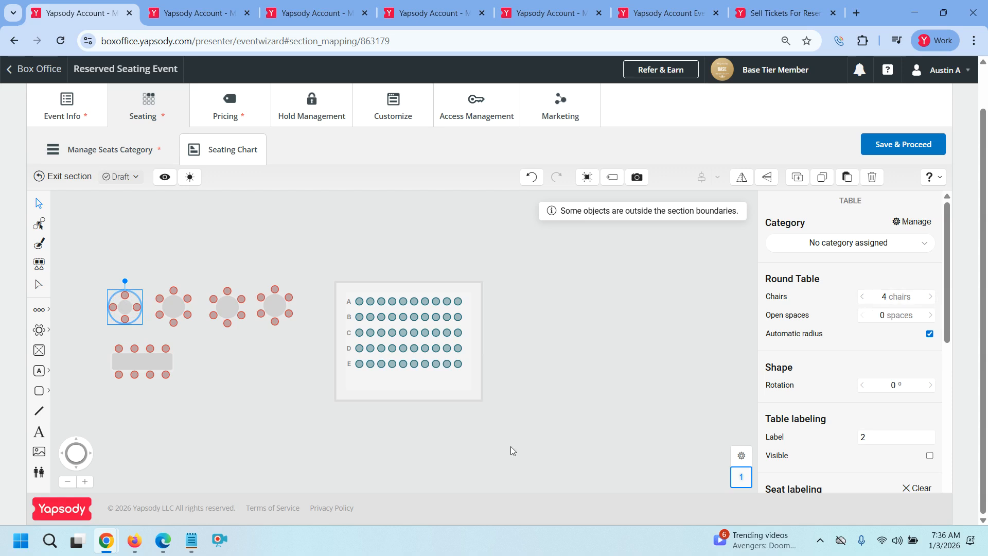
pyautogui.click(145, 361)
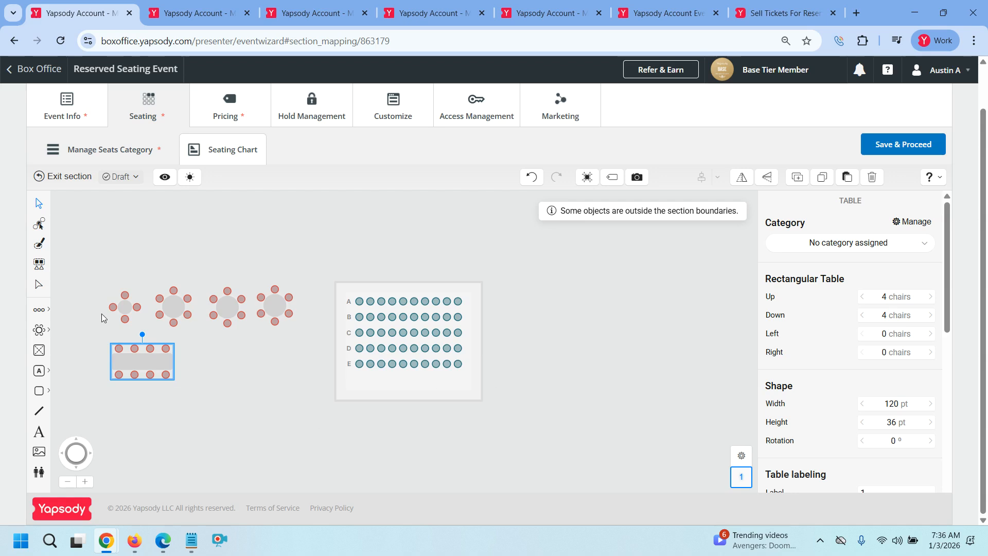
pyautogui.click(136, 304)
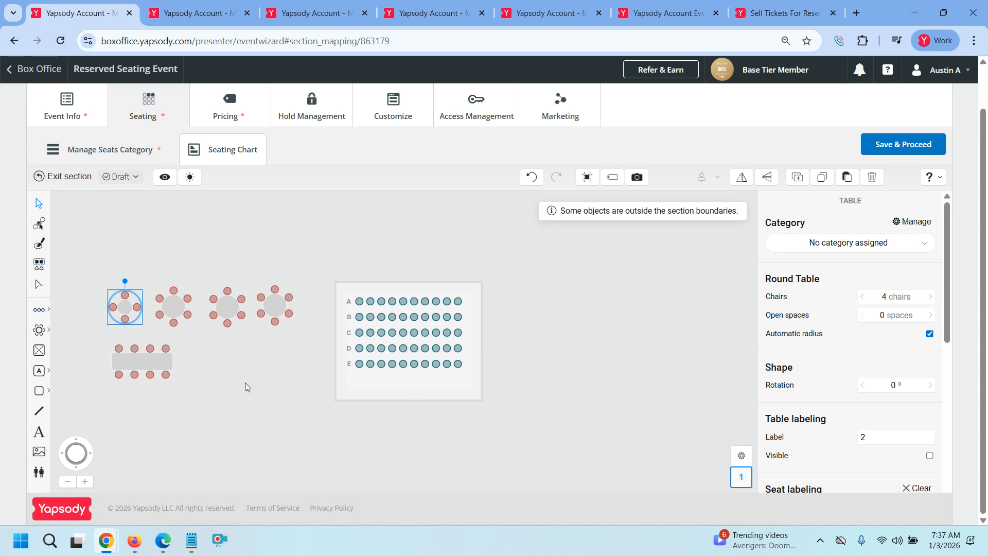
# Reopen Section 1, delete its five tables, and return to the full 100-place venue chart
pyautogui.click(72, 176)
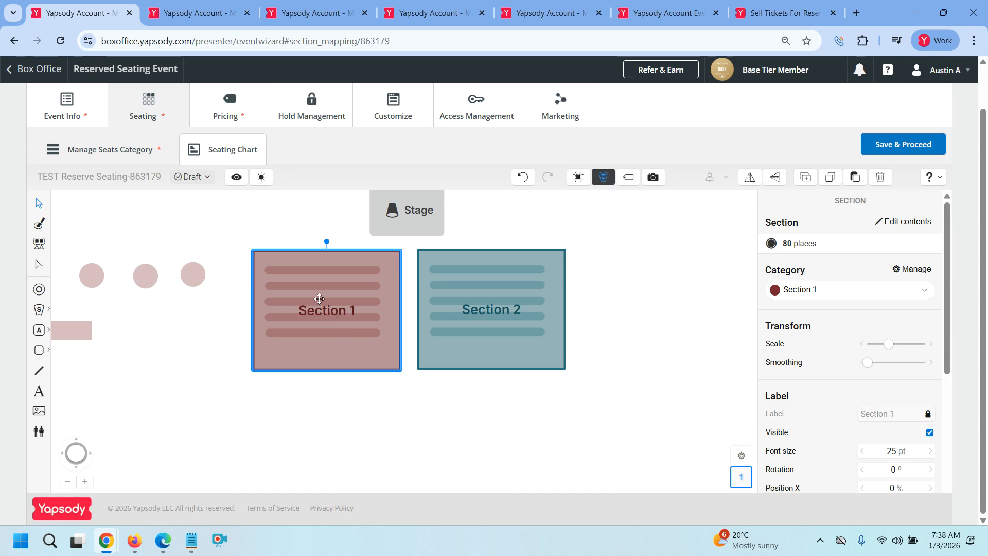
pyautogui.click(356, 311)
pyautogui.doubleClick(356, 311)
pyautogui.moveTo(90, 254); pyautogui.dragTo(295, 408)
pyautogui.press('Delete')
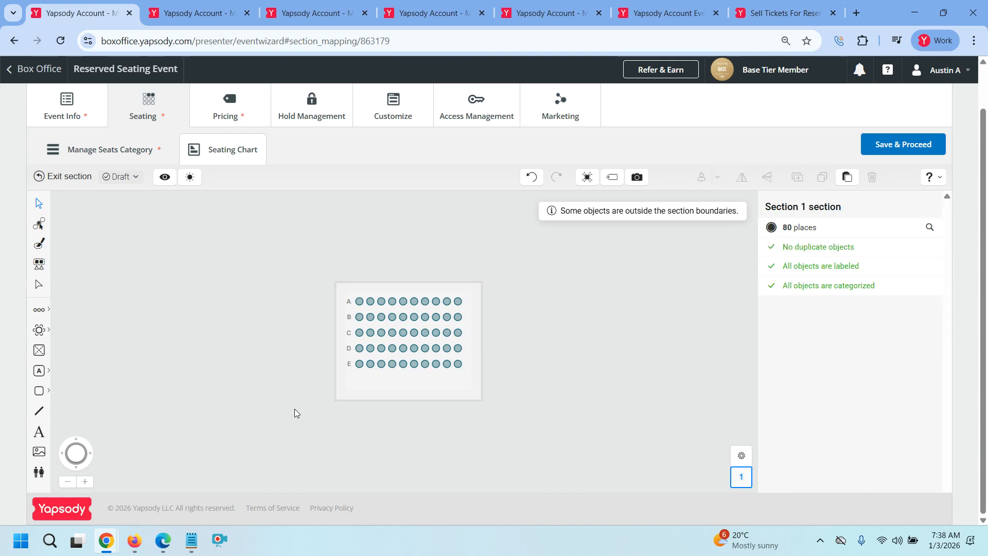
pyautogui.click(67, 177)
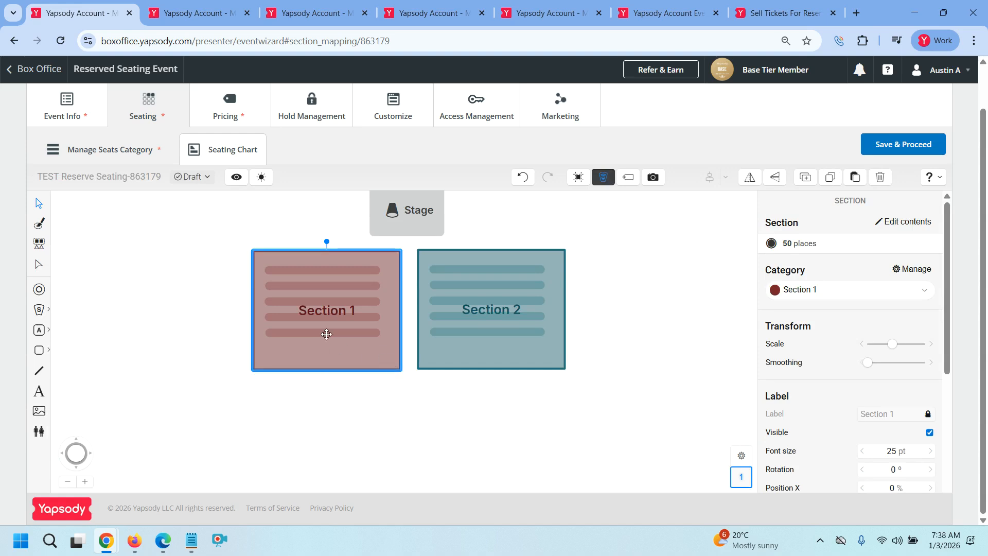
pyautogui.click(244, 252)
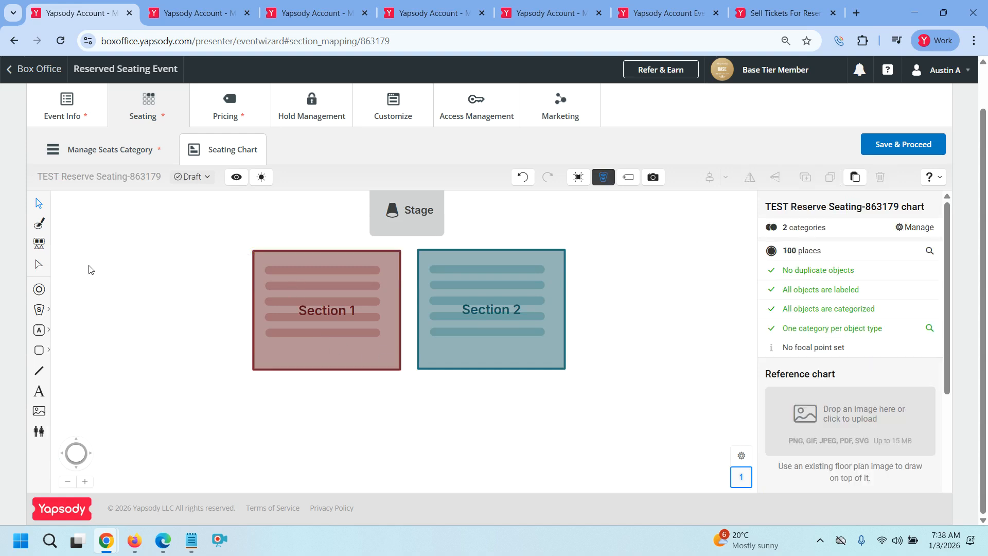
# Reshape Section 1's outline, pulling its left edge left and its bottom edge down
pyautogui.click(32, 267)
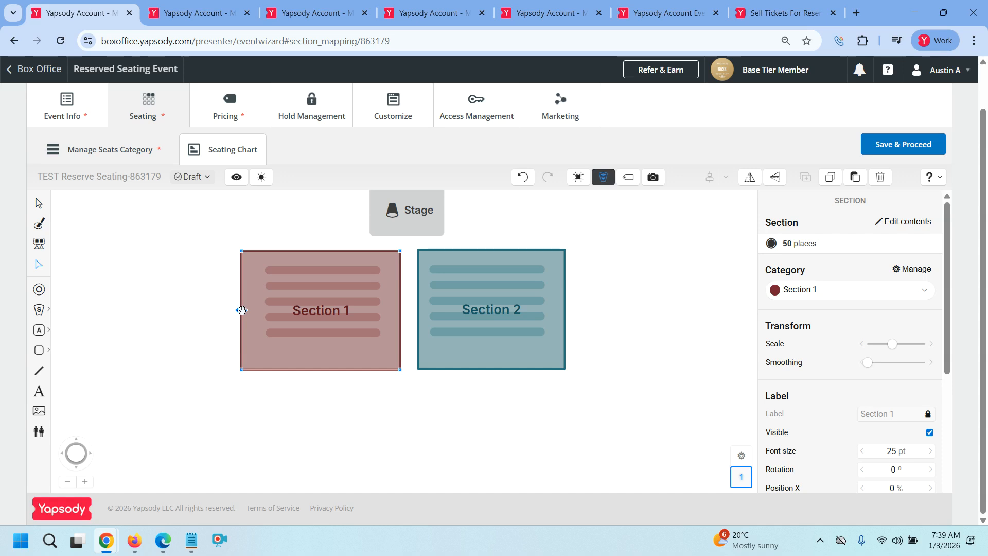
pyautogui.click(38, 265)
pyautogui.moveTo(244, 312); pyautogui.dragTo(196, 312)
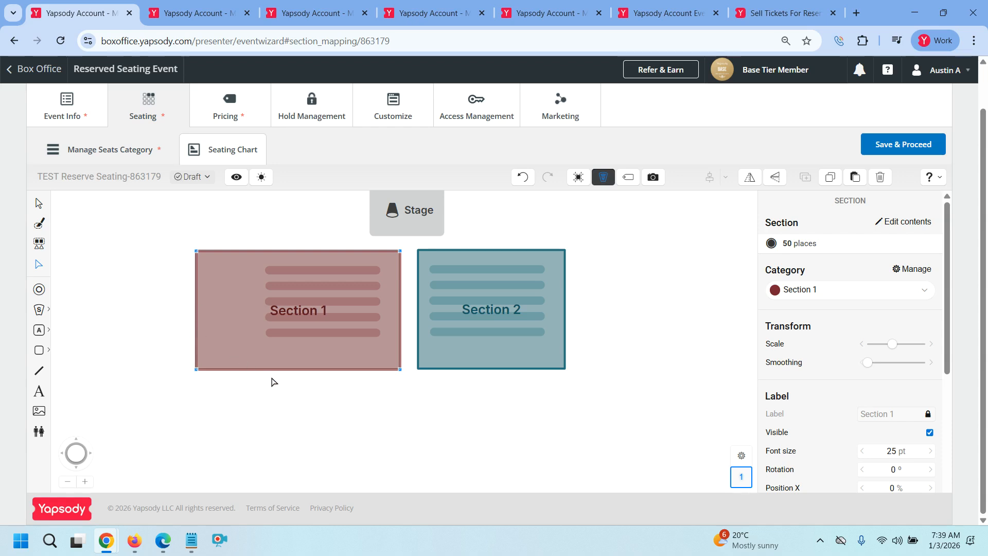
pyautogui.moveTo(299, 368); pyautogui.dragTo(301, 414)
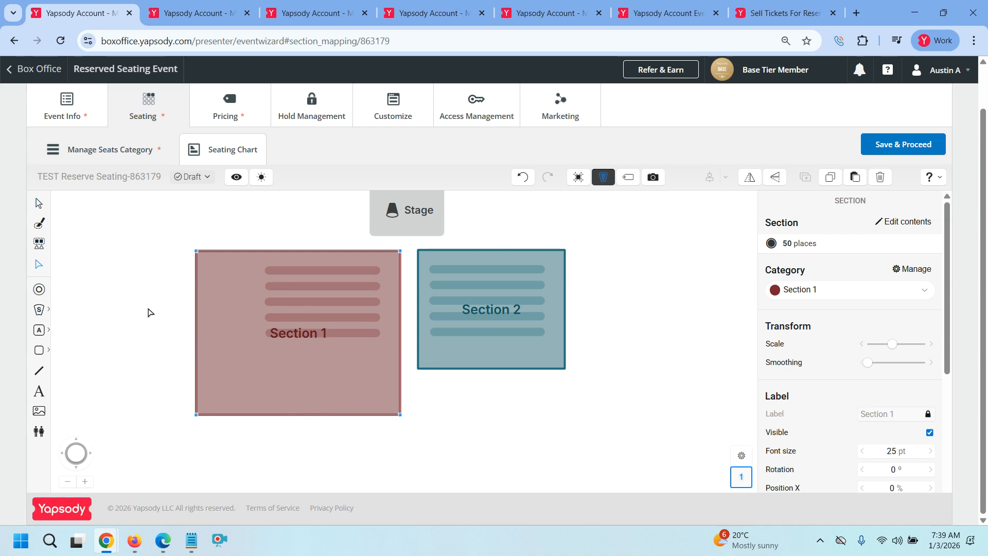
pyautogui.click(39, 203)
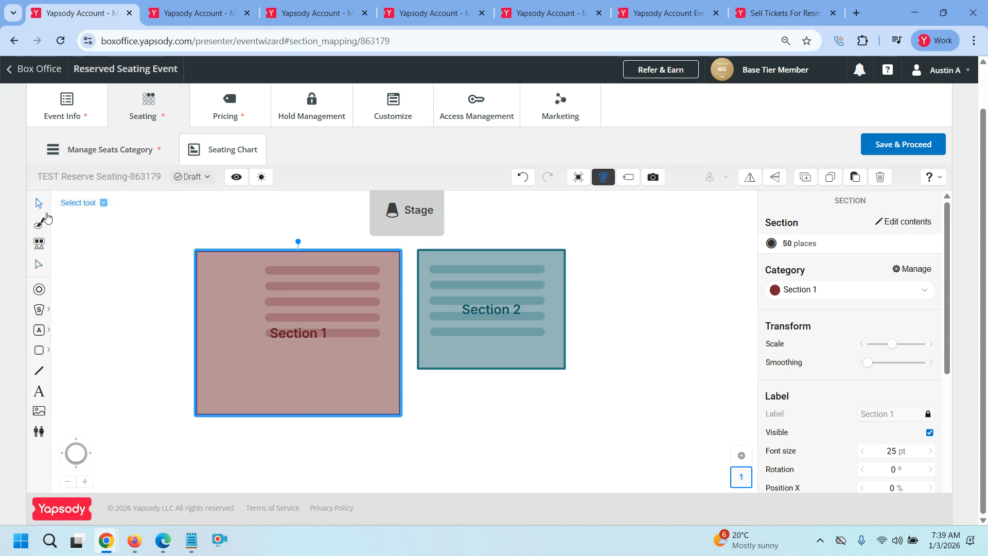
# Place a 6-chair round table and an 8-chair rectangular table below Section 1's rows, totalling 64 places
pyautogui.doubleClick(265, 347)
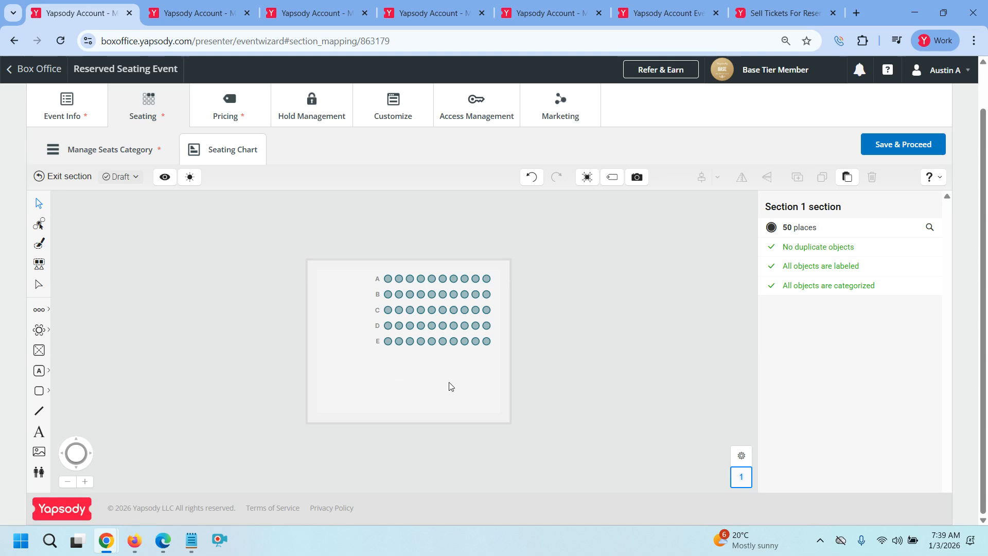
pyautogui.click(39, 329)
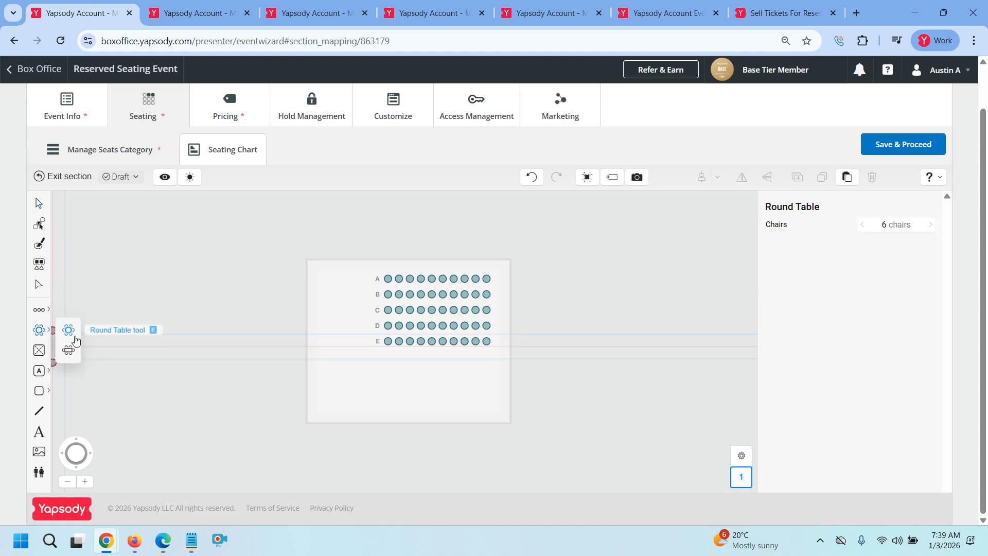
pyautogui.click(352, 381)
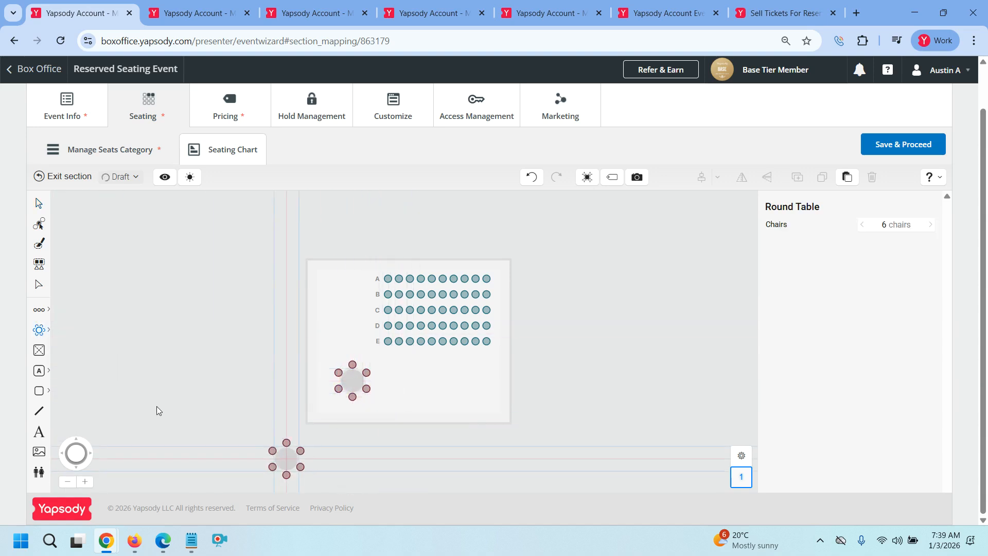
pyautogui.click(38, 329)
pyautogui.click(68, 350)
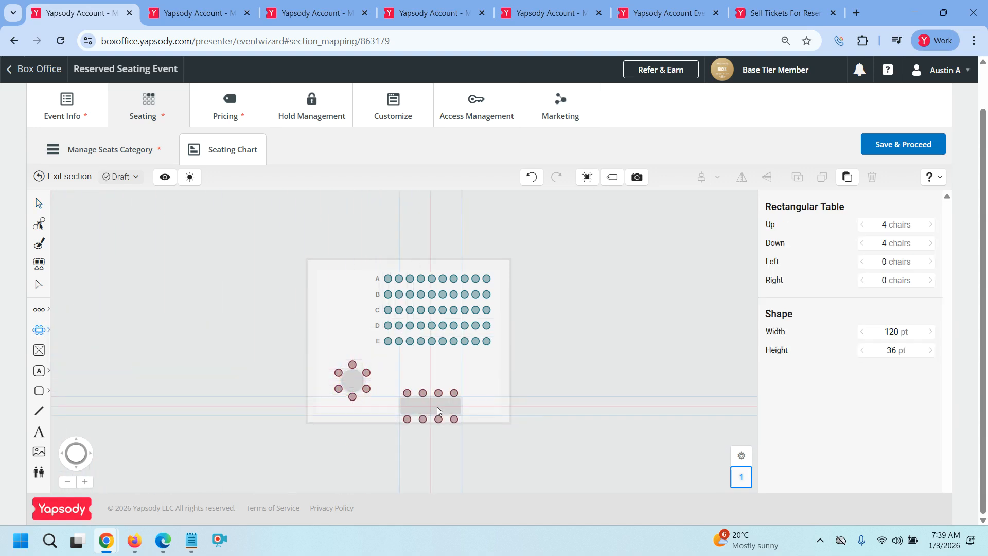
pyautogui.click(448, 382)
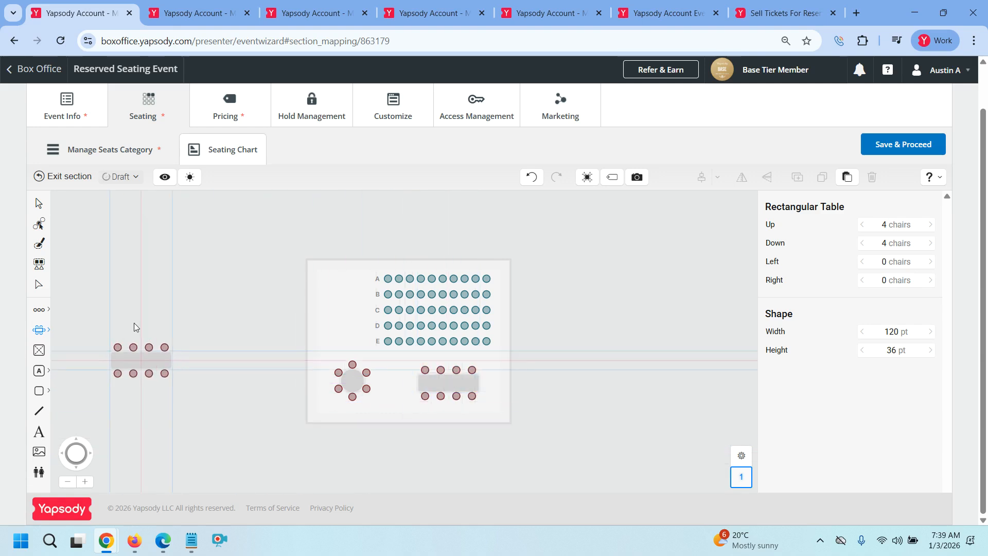
pyautogui.click(40, 203)
pyautogui.moveTo(327, 351); pyautogui.dragTo(368, 412)
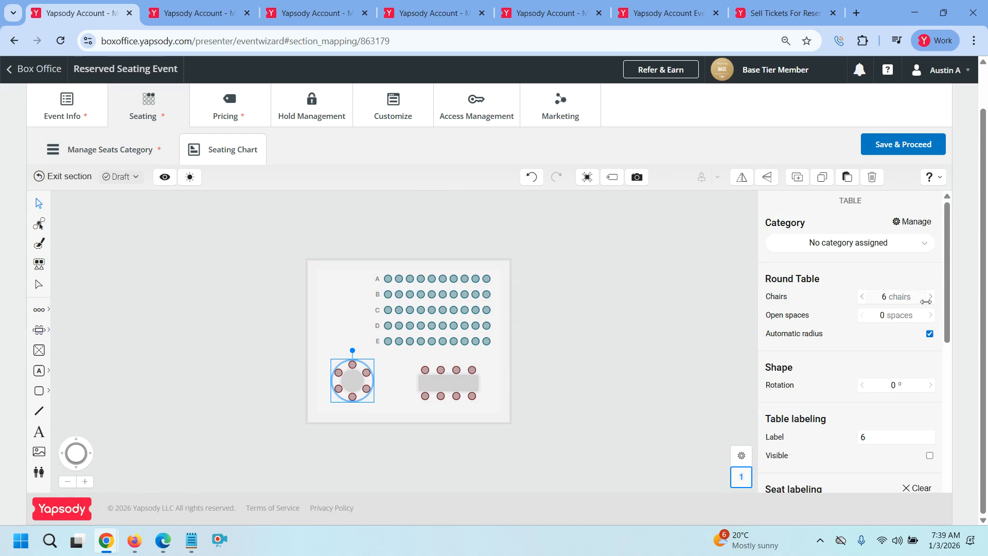
# Give the round table the Section 1 category, then switch to individual seat selection
pyautogui.click(867, 244)
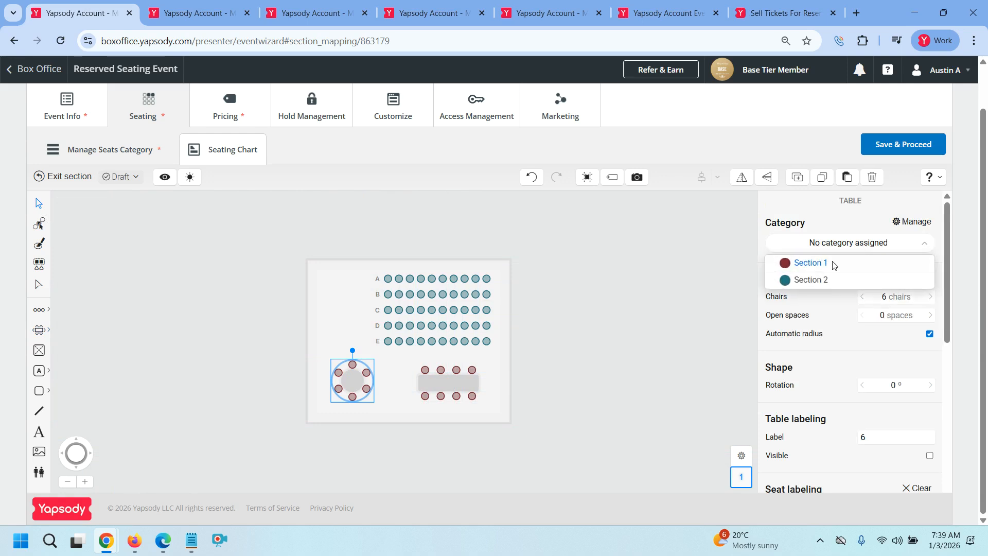
pyautogui.click(805, 263)
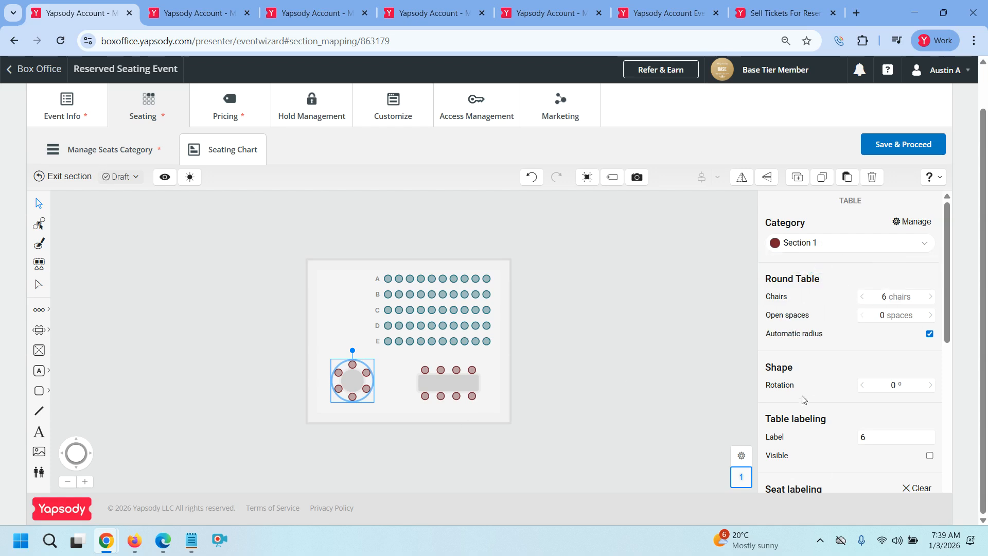
pyautogui.scroll(-3, 811, 389)
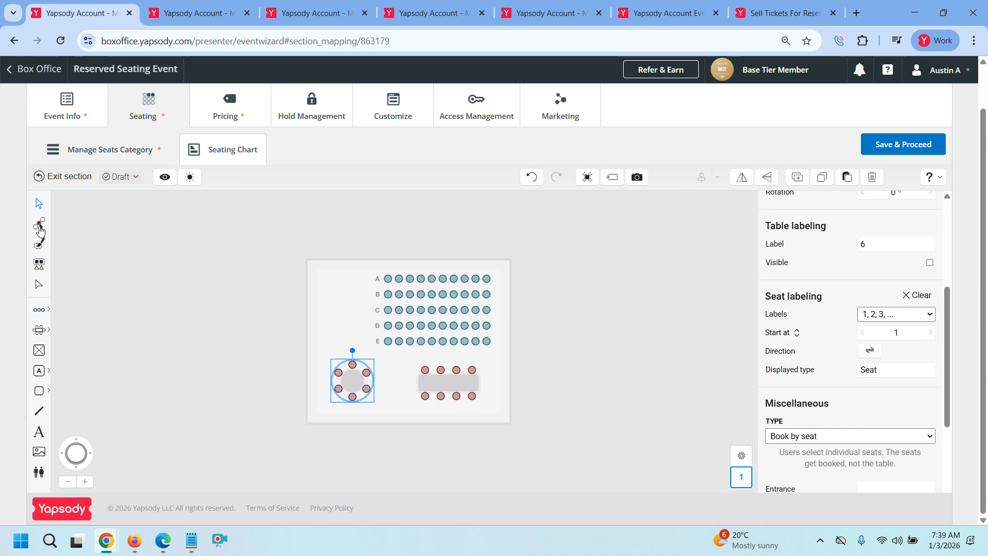
pyautogui.click(39, 229)
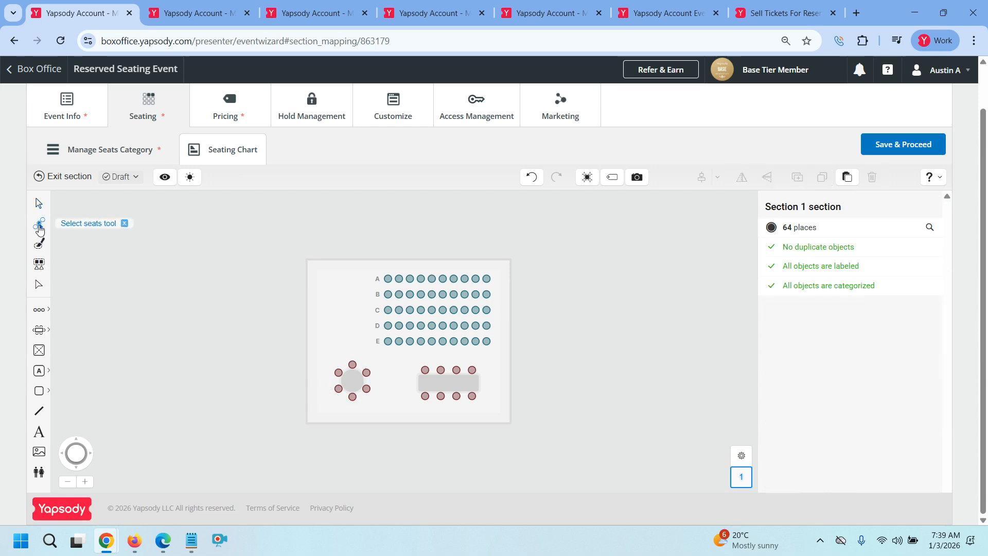
# Set the round table's top seat accessibility to Wheelchair-accessible
pyautogui.click(352, 364)
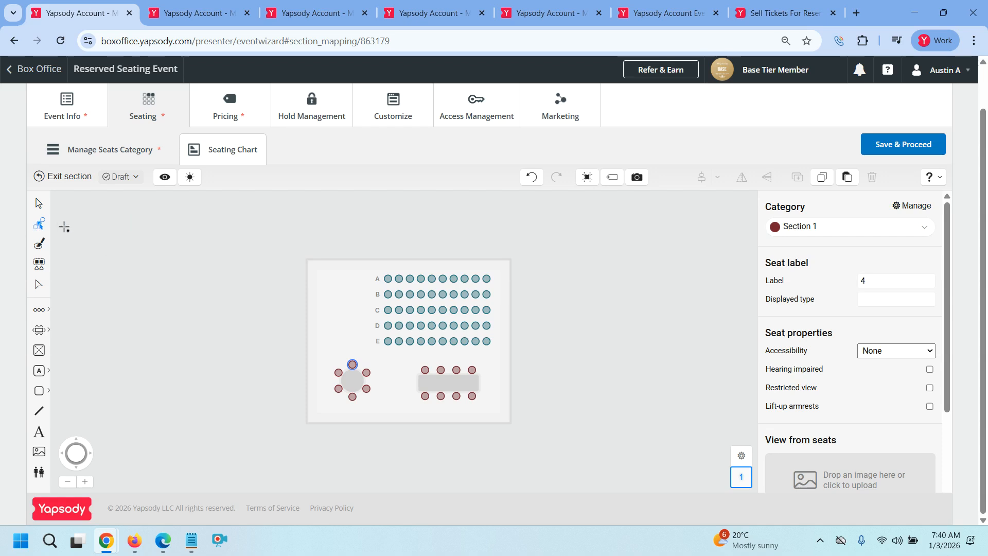
pyautogui.click(41, 229)
pyautogui.click(875, 352)
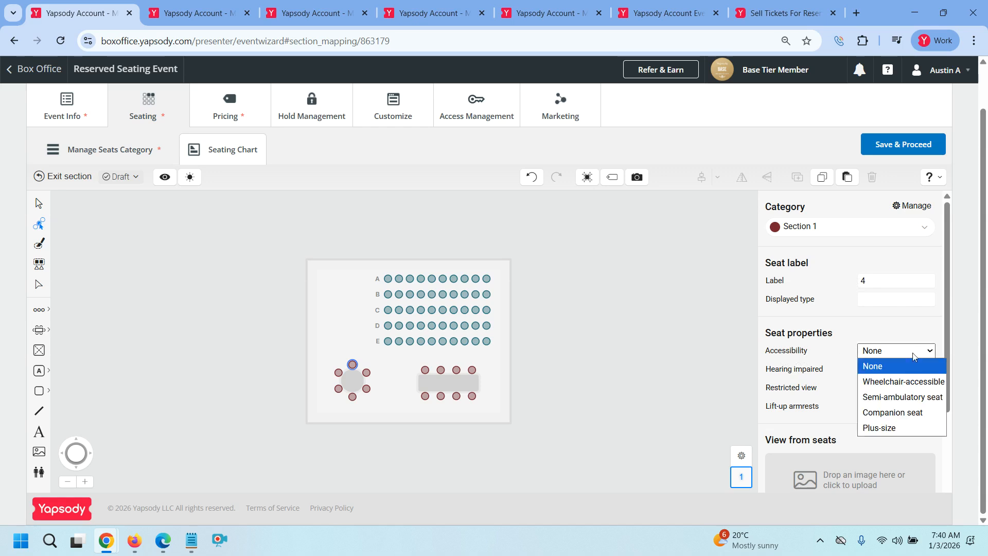
pyautogui.click(899, 390)
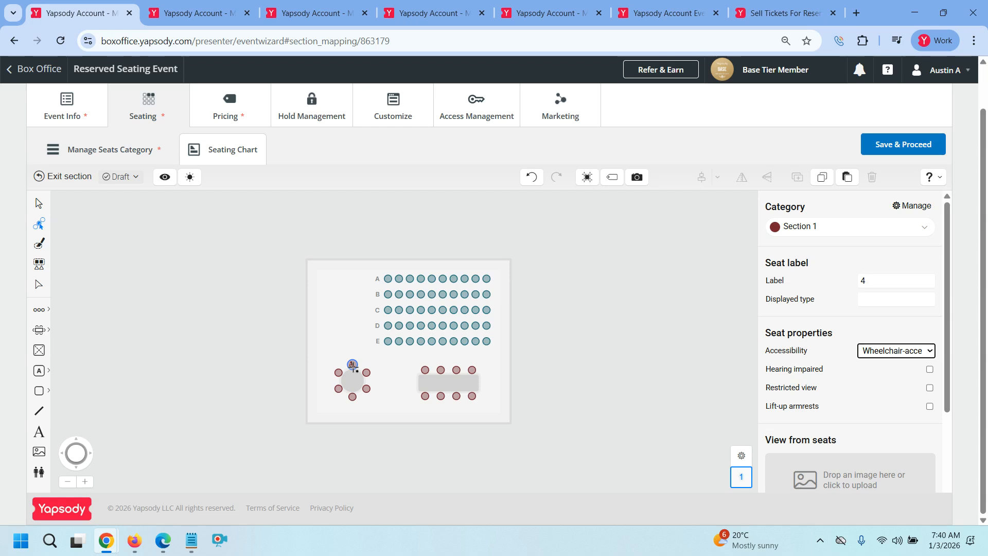
# Flag the round table's right-hand seat, chair 6, as restricted view
pyautogui.click(367, 389)
pyautogui.click(909, 351)
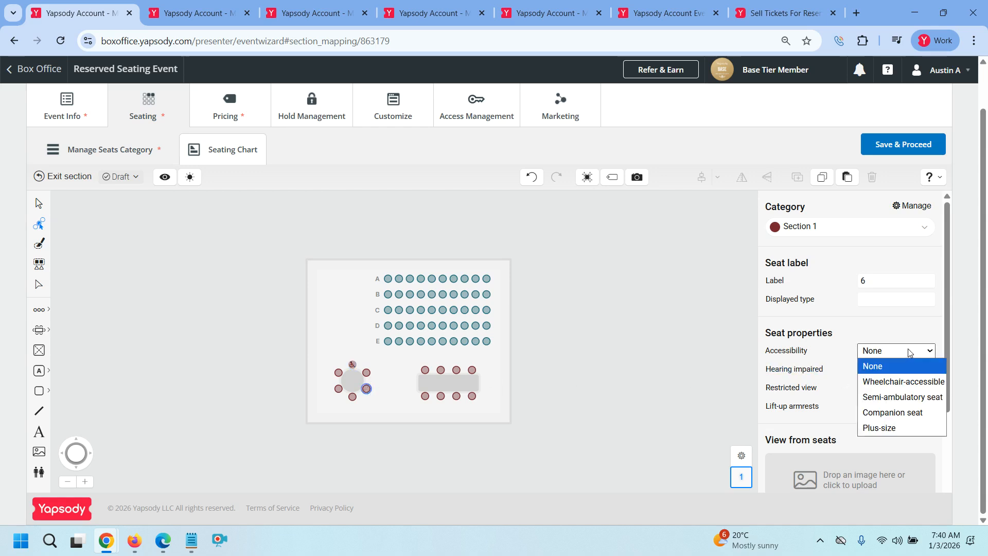
pyautogui.click(366, 388)
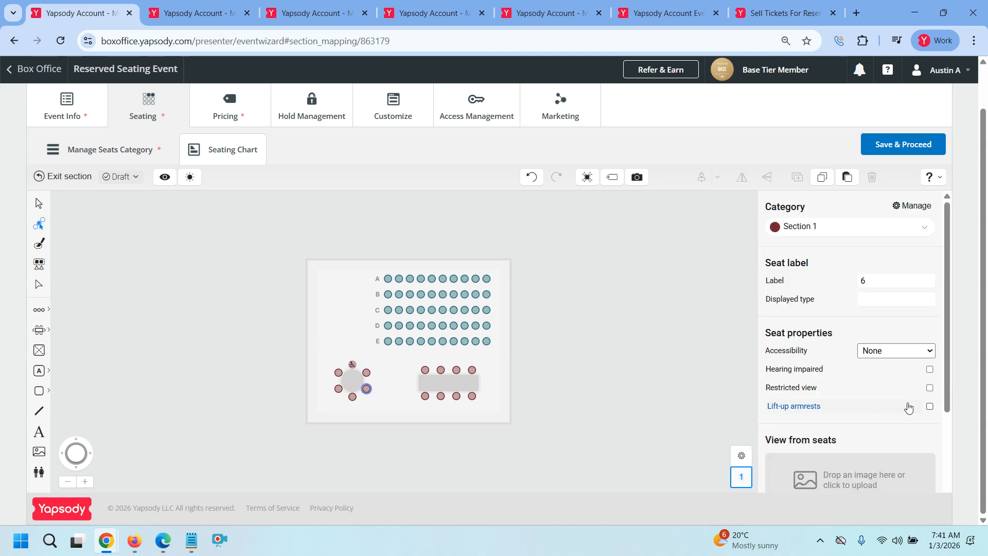
pyautogui.click(929, 388)
pyautogui.scroll(-1, 912, 417)
pyautogui.scroll(-1, 912, 417)
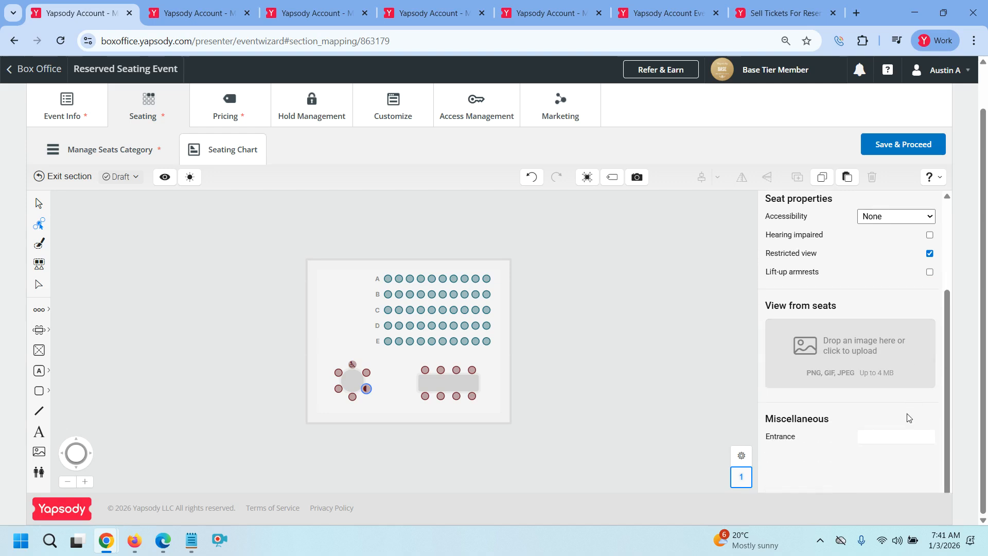
pyautogui.scroll(1, 849, 394)
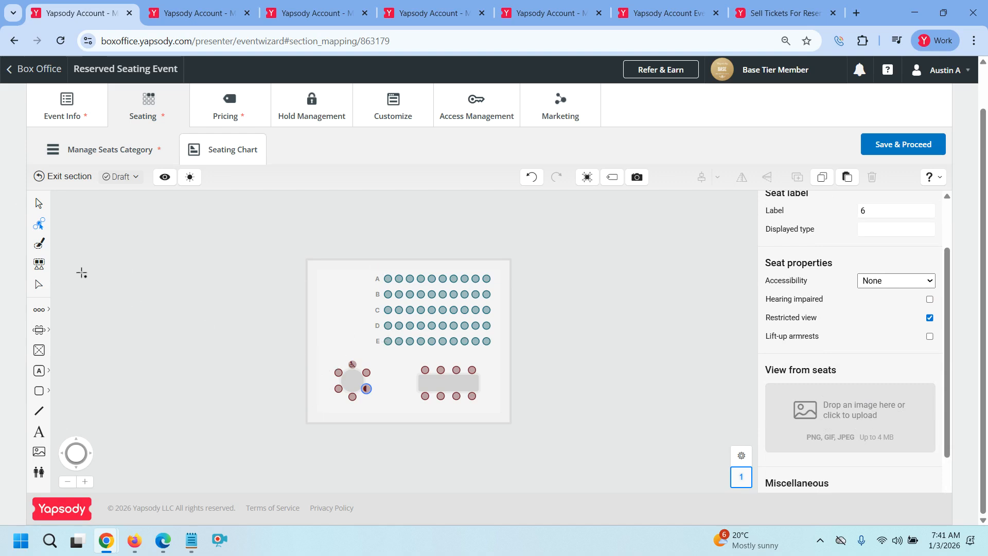
# Delete both the round and rectangular tables from Section 1, leaving 50 places
pyautogui.click(36, 200)
pyautogui.moveTo(321, 348); pyautogui.dragTo(503, 409)
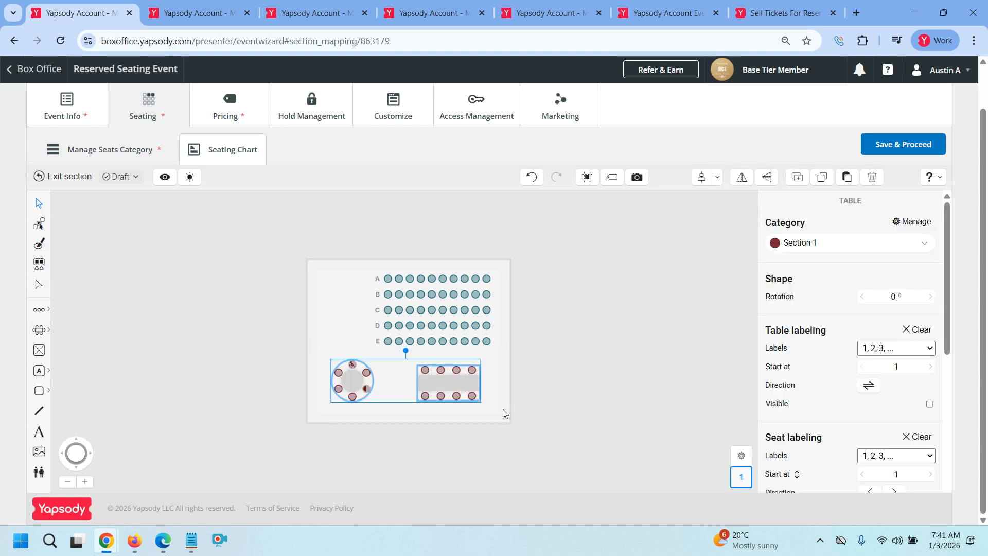
pyautogui.press('Delete')
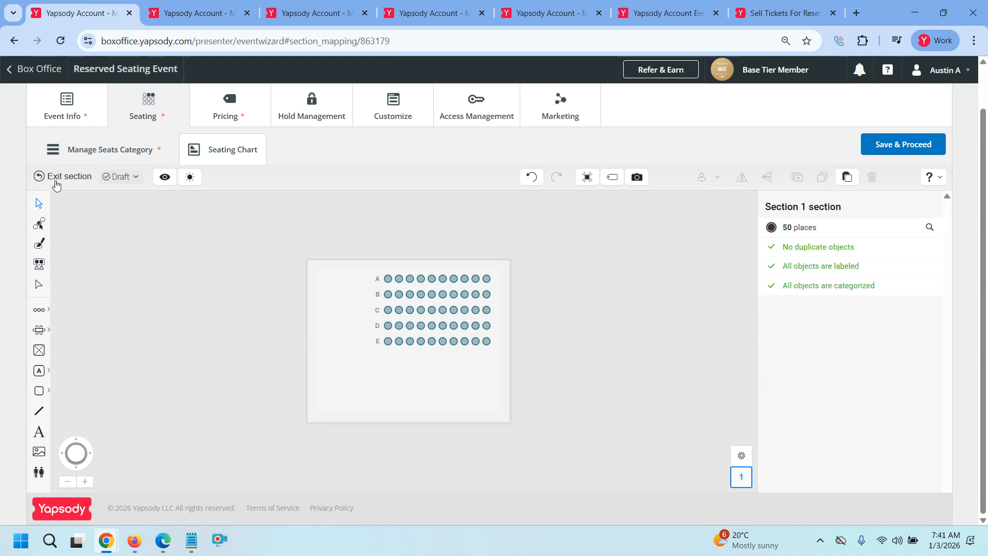
# Shrink Section 1's outline back around rows A–E from the left and bottom, then reopen it
pyautogui.click(56, 186)
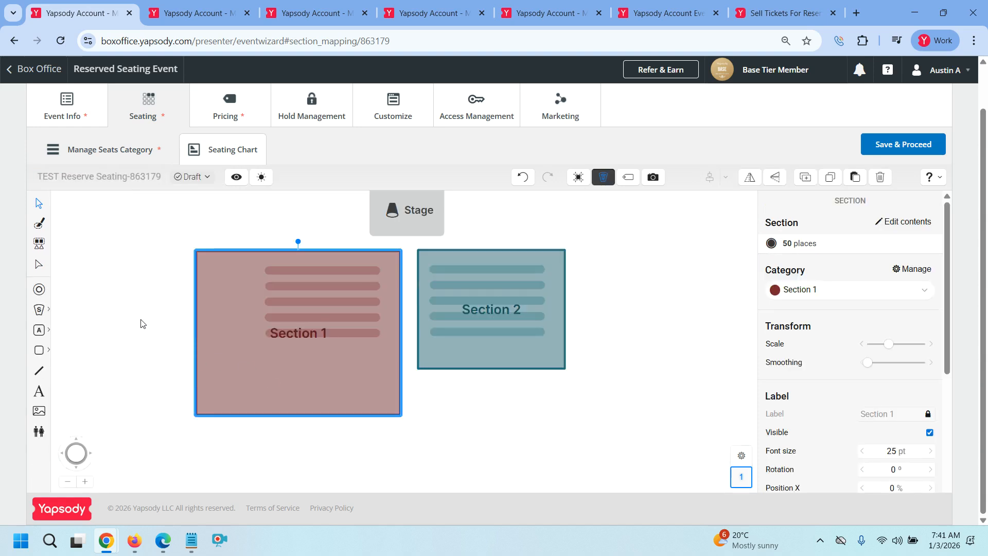
pyautogui.click(39, 265)
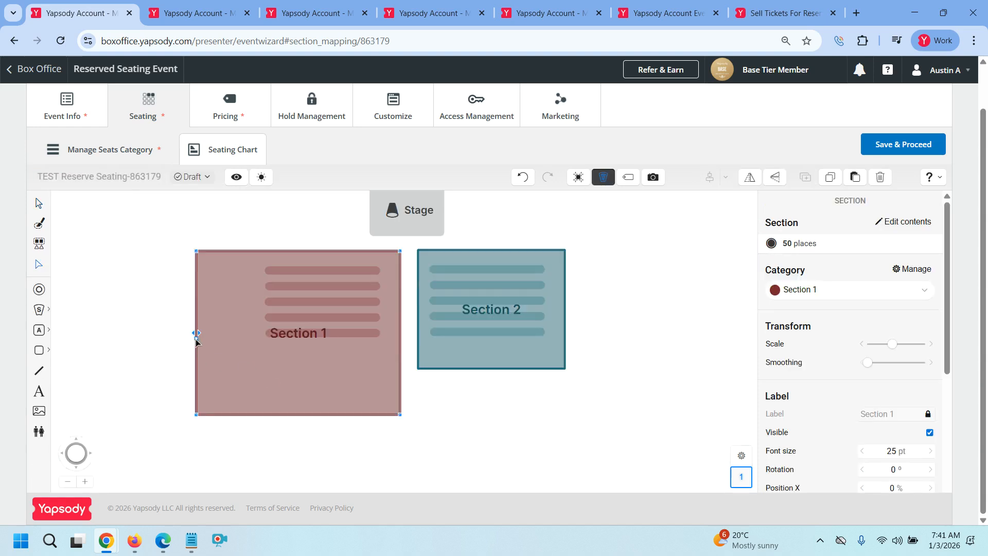
pyautogui.moveTo(197, 334); pyautogui.dragTo(242, 335)
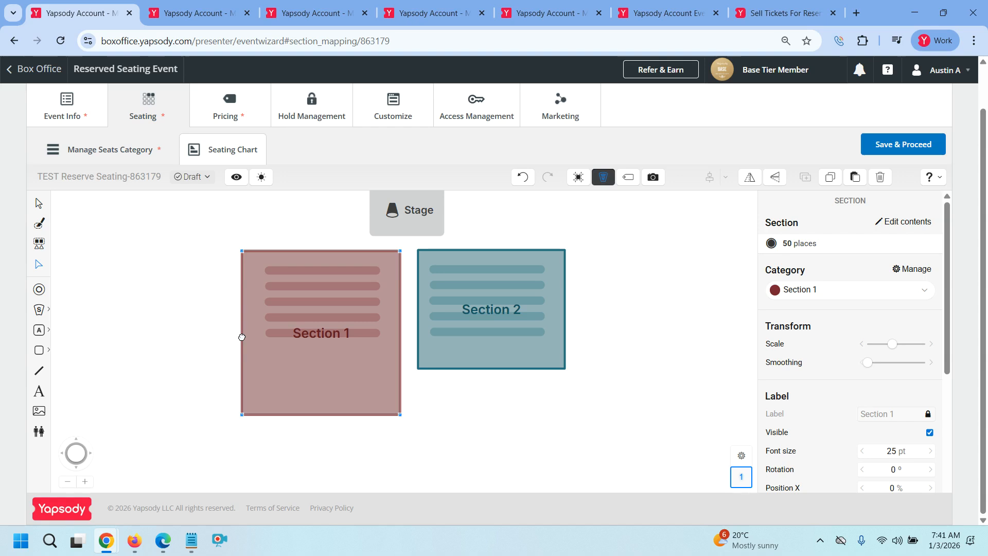
pyautogui.moveTo(324, 414); pyautogui.dragTo(329, 368)
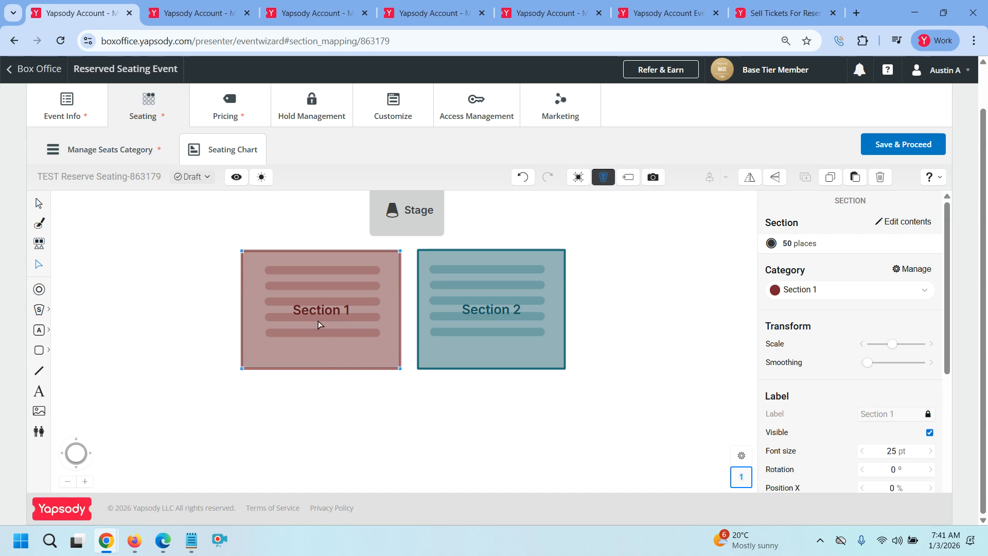
pyautogui.doubleClick(298, 317)
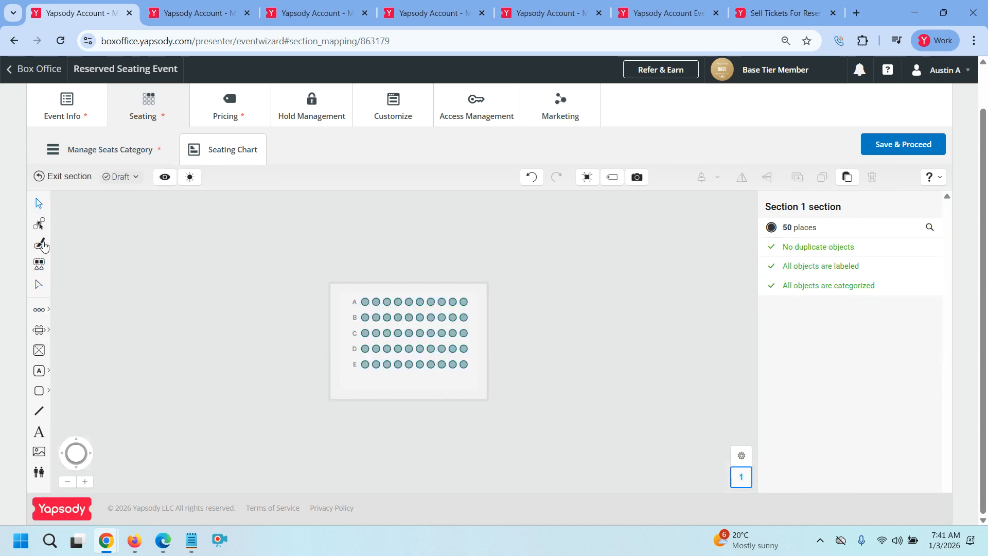
pyautogui.click(39, 223)
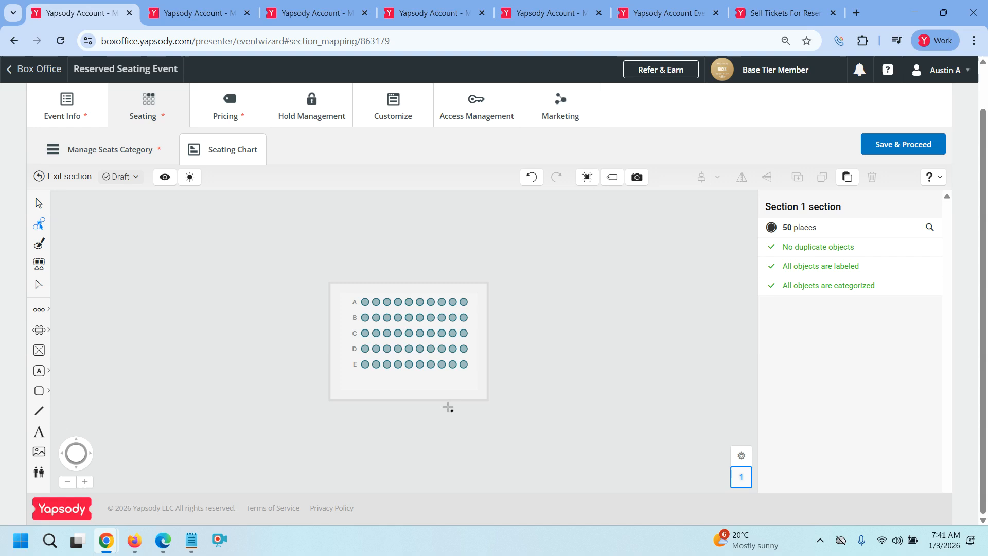
pyautogui.click(464, 364)
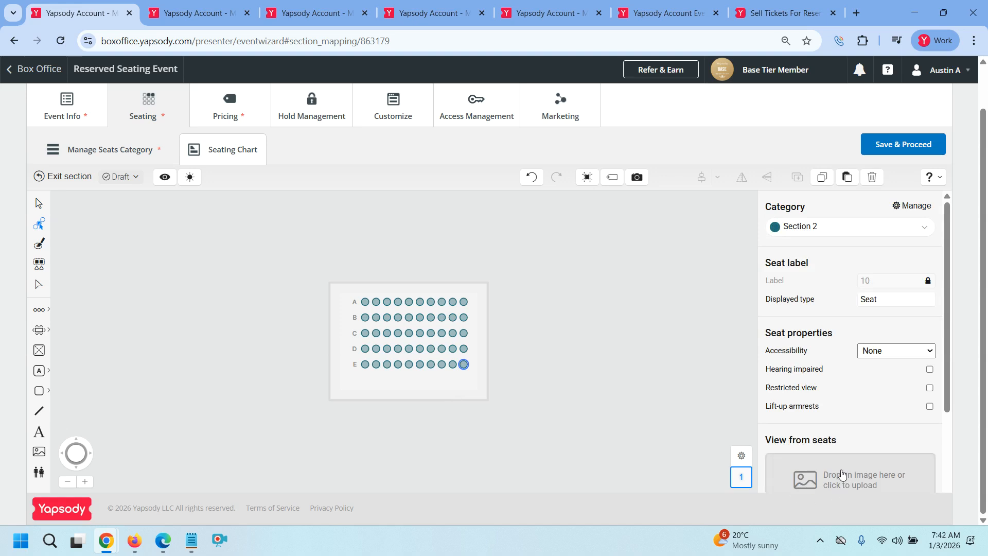
pyautogui.scroll(-1, 844, 479)
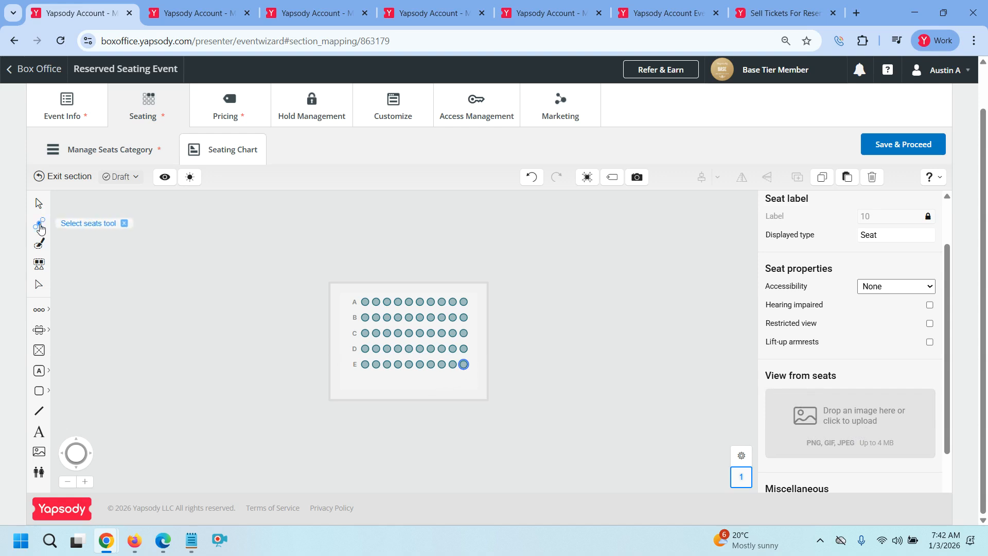
pyautogui.click(851, 415)
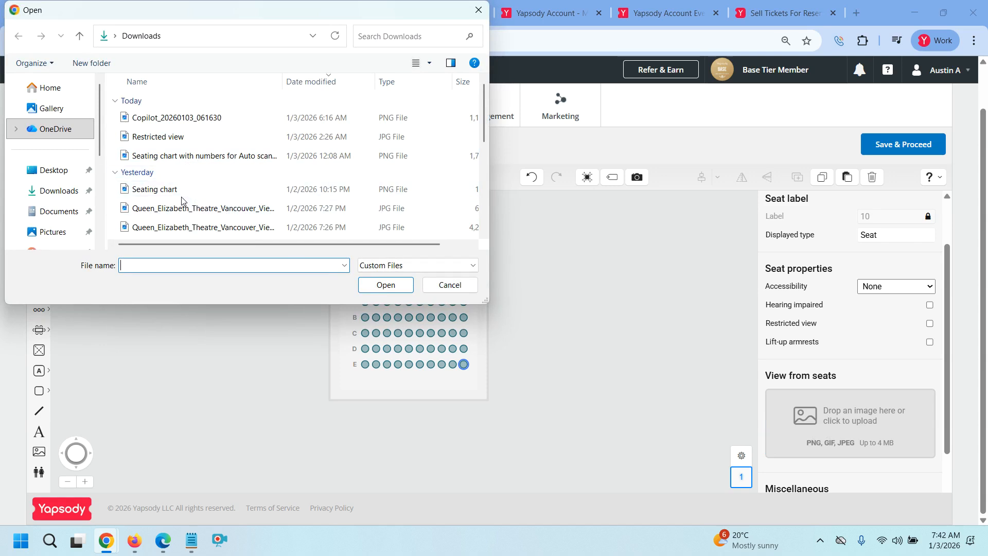
pyautogui.scroll(-3, 182, 198)
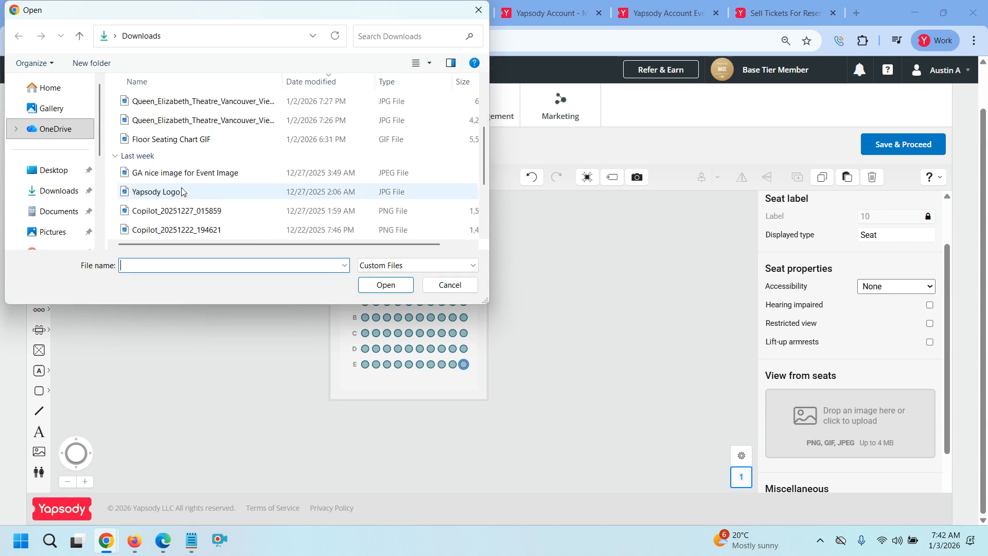
pyautogui.scroll(2, 183, 180)
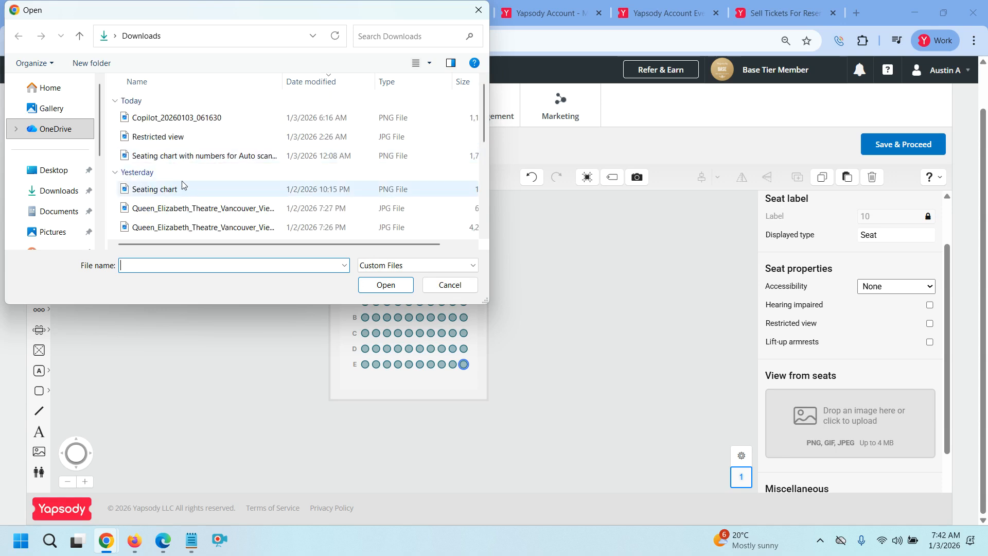
pyautogui.scroll(-1, 185, 195)
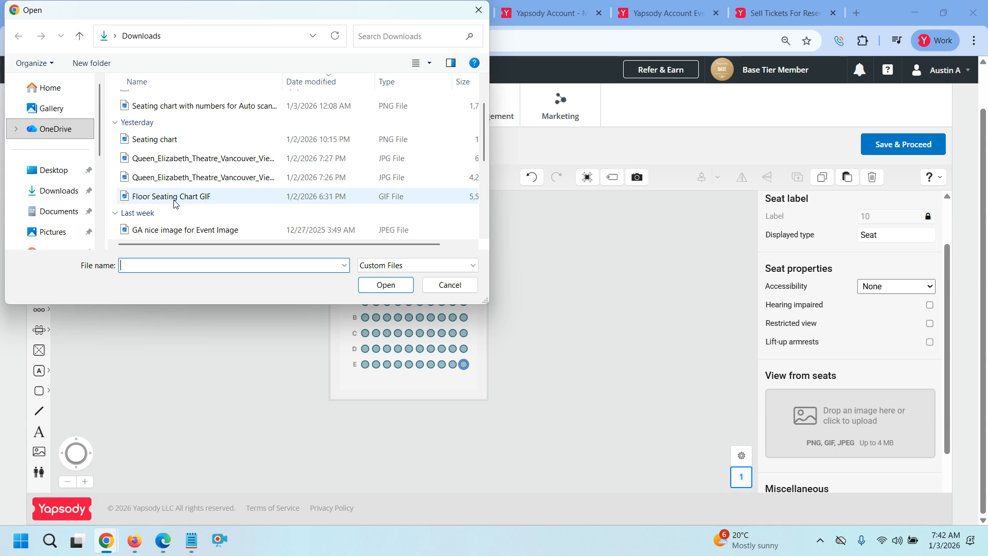
pyautogui.scroll(-3, 177, 218)
pyautogui.scroll(5, 178, 216)
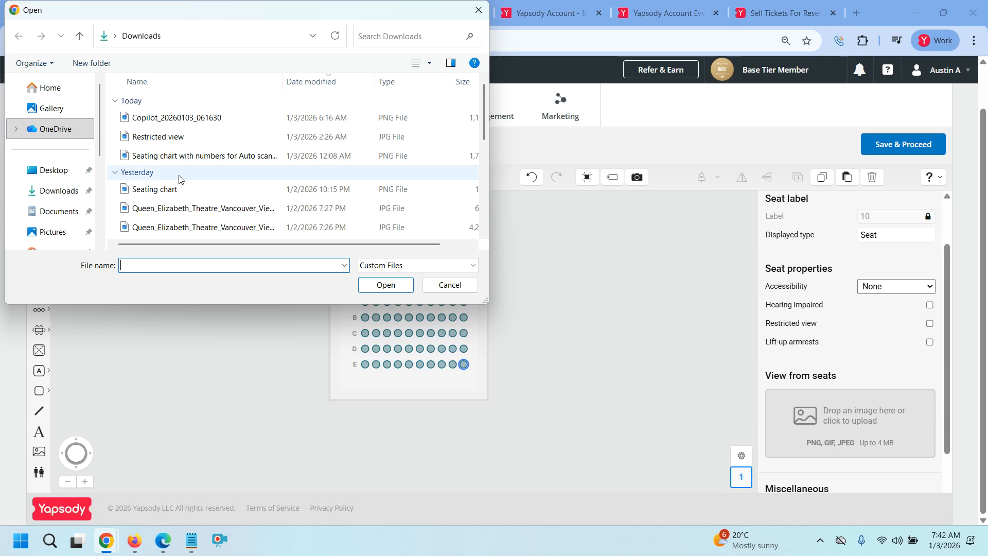
pyautogui.click(60, 190)
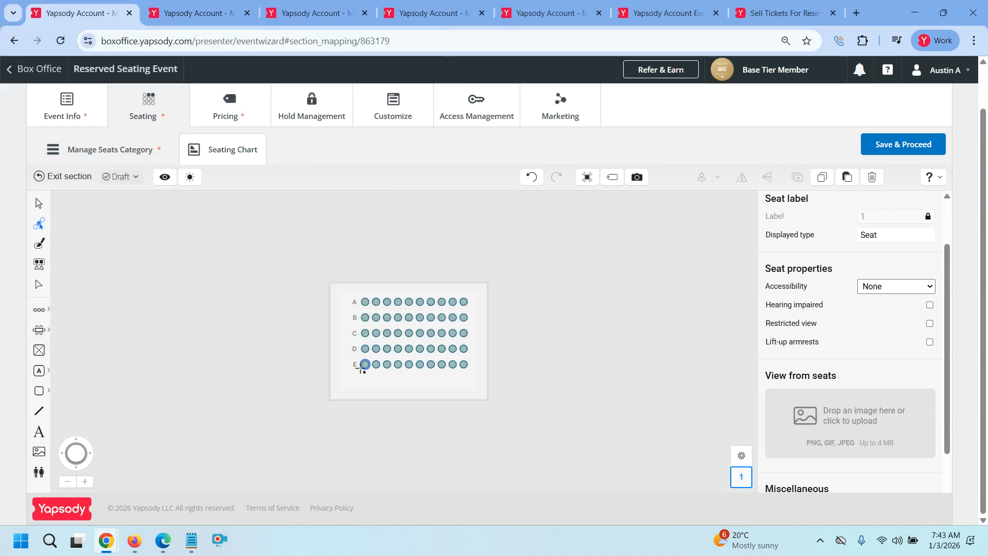
# Upload the Queen Elizabeth Theatre JPG from Downloads as seat E1's view-from-seat image
pyautogui.click(891, 421)
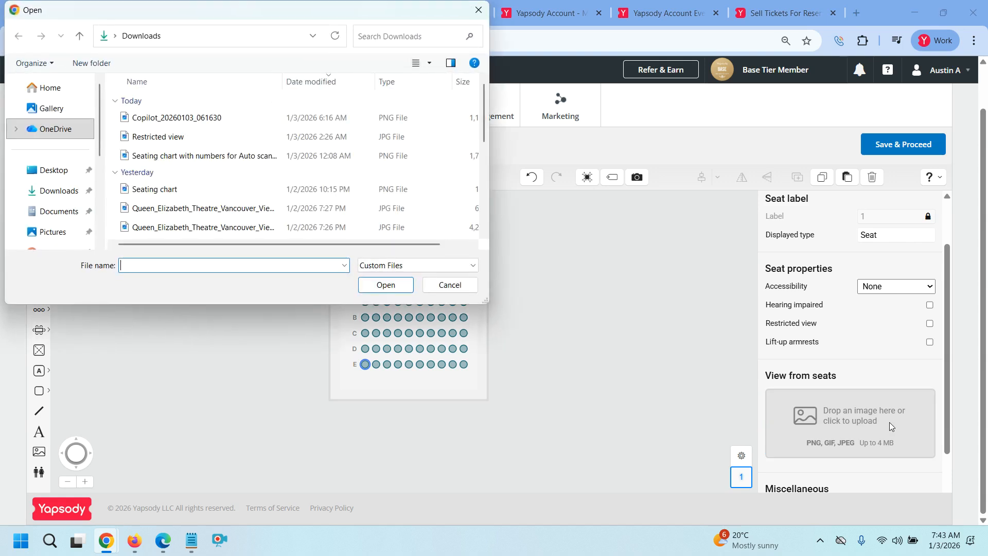
pyautogui.click(258, 208)
pyautogui.click(378, 283)
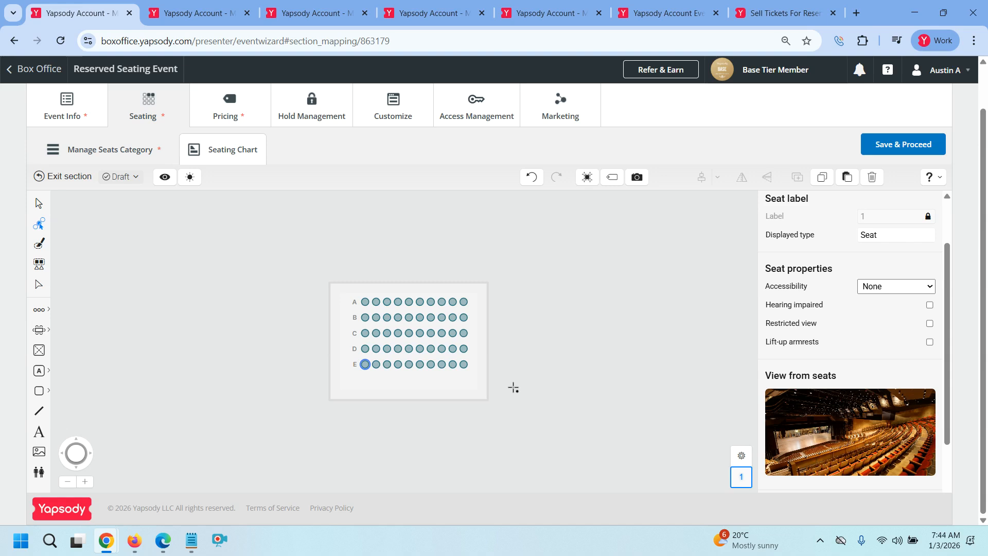
# Mark seat E10 as Restricted view and upload the Restricted view image as its view from seat
pyautogui.click(464, 365)
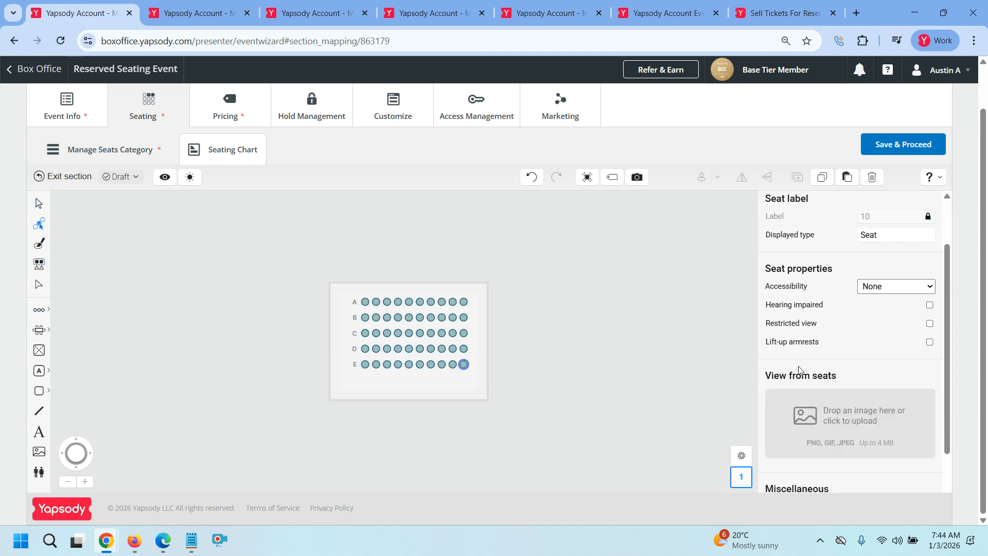
pyautogui.click(930, 324)
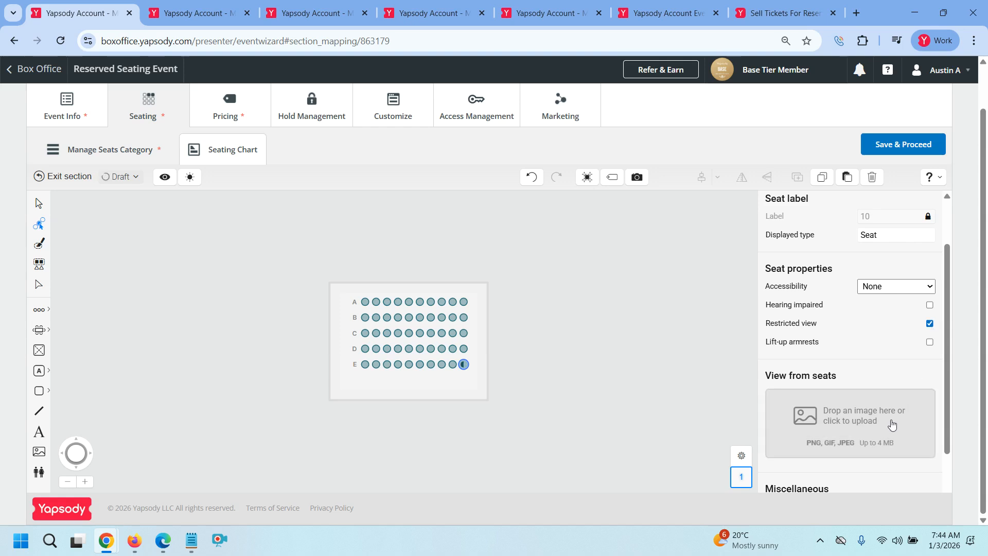
pyautogui.click(860, 431)
pyautogui.click(175, 136)
pyautogui.click(385, 285)
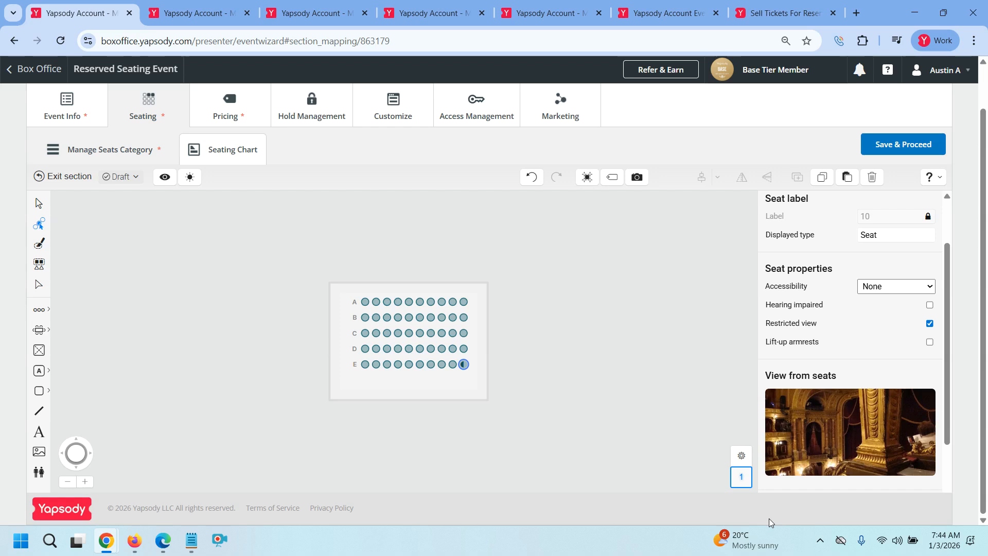
pyautogui.scroll(-2, 894, 461)
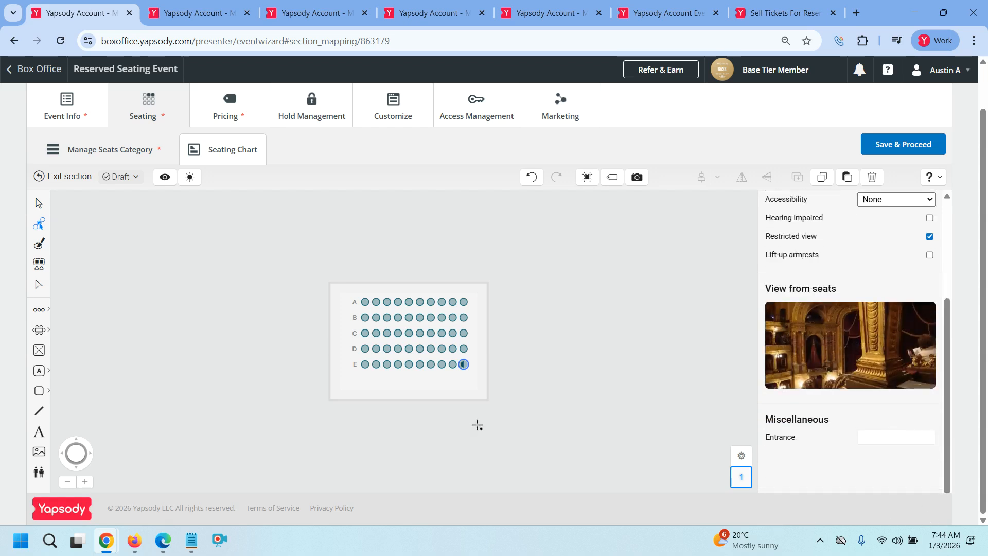
# From the chart overview, drag Section 1's bottom edge down with the node-edit tool to enlarge it
pyautogui.click(58, 177)
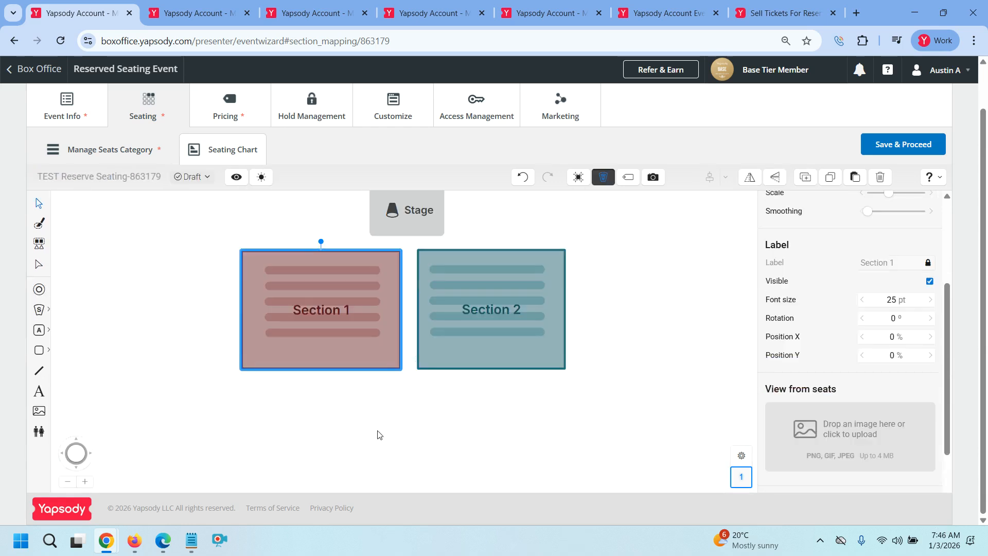
pyautogui.doubleClick(358, 347)
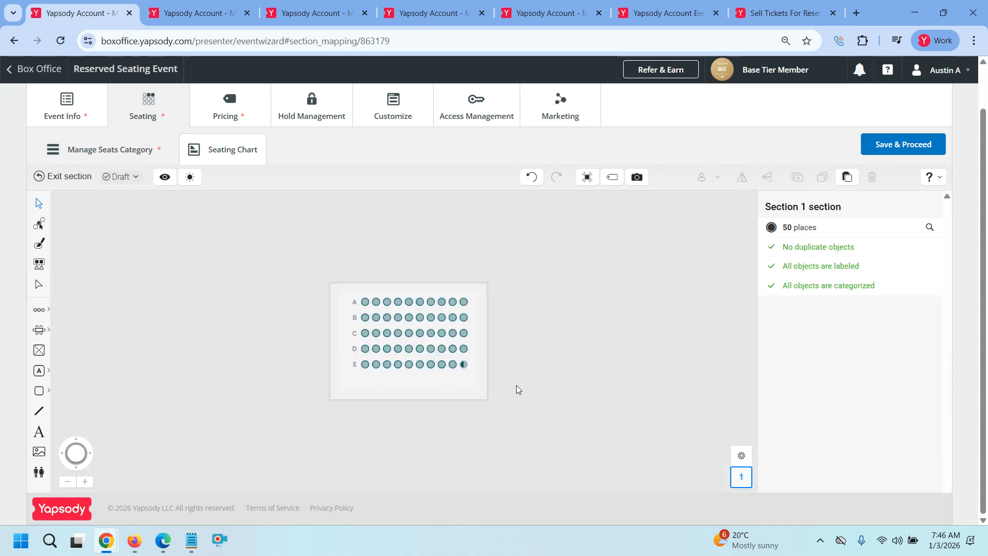
pyautogui.click(42, 335)
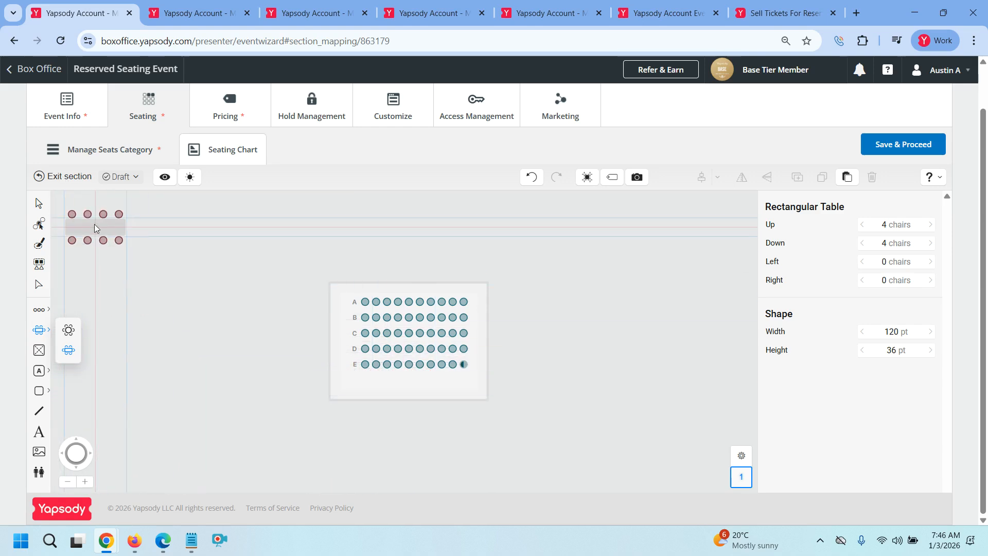
pyautogui.click(67, 178)
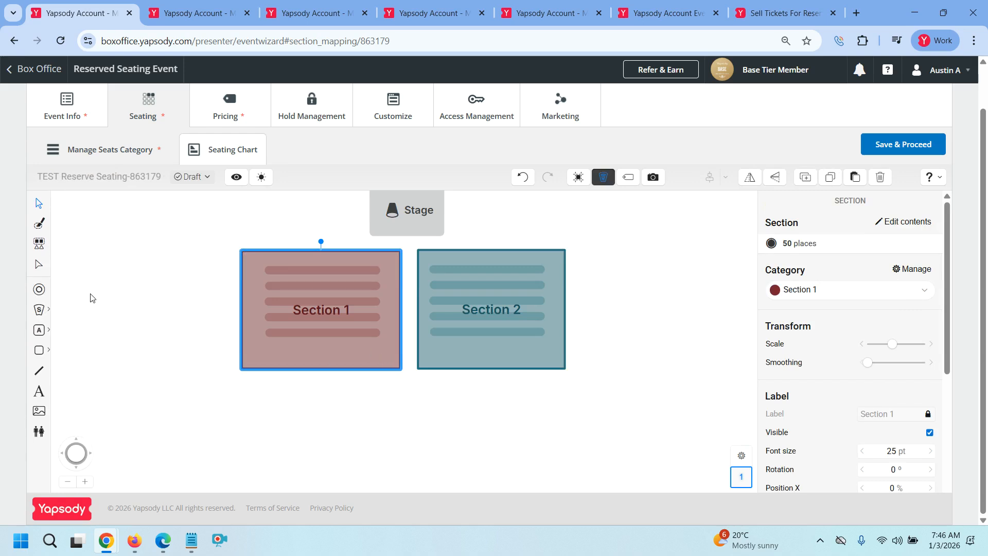
pyautogui.click(39, 264)
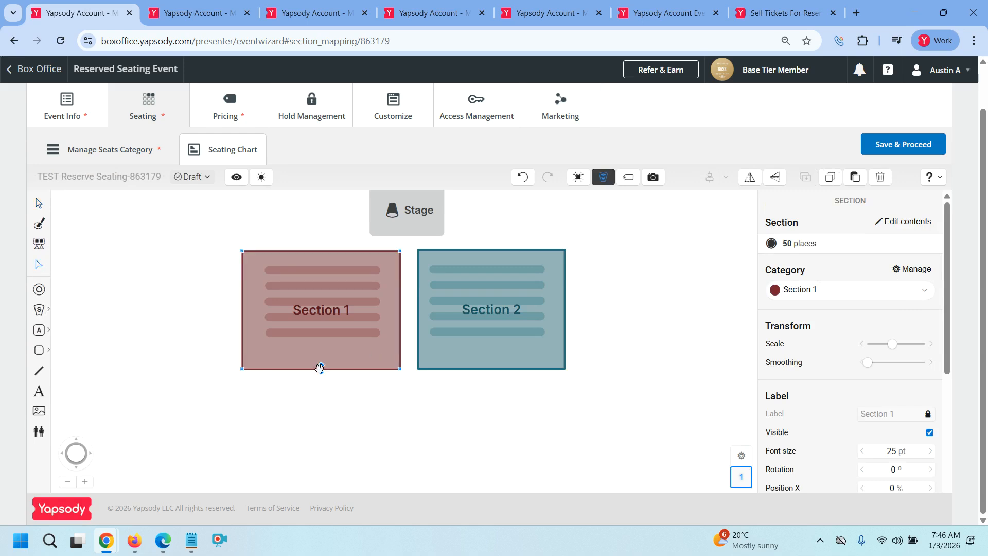
pyautogui.moveTo(322, 369); pyautogui.dragTo(322, 410)
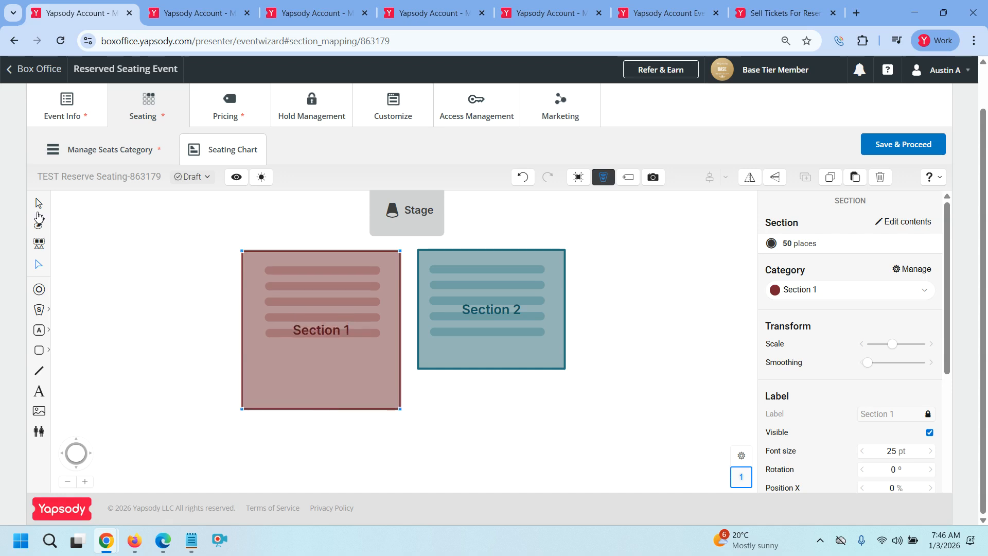
# Place a rectangular table below row E inside Section 1 and select it
pyautogui.doubleClick(314, 372)
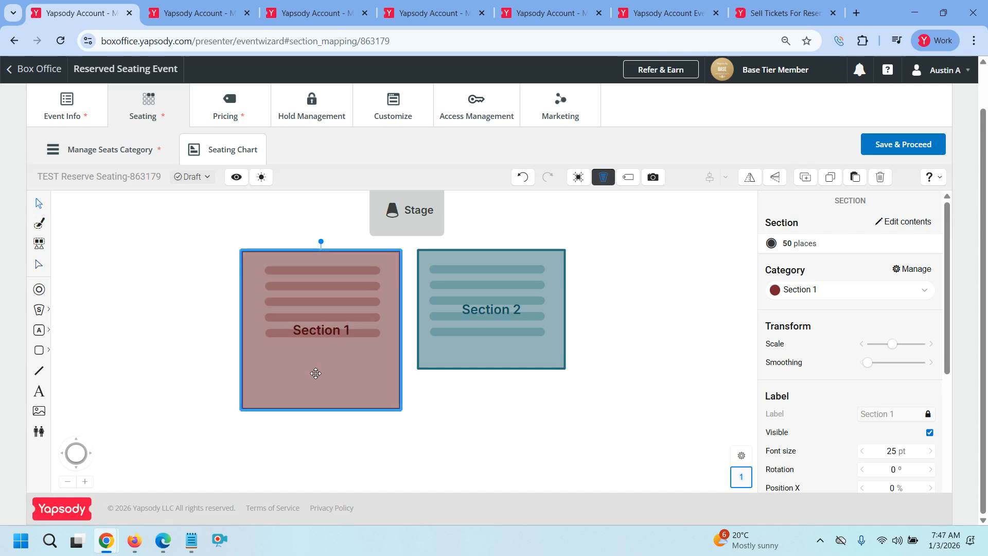
pyautogui.click(43, 334)
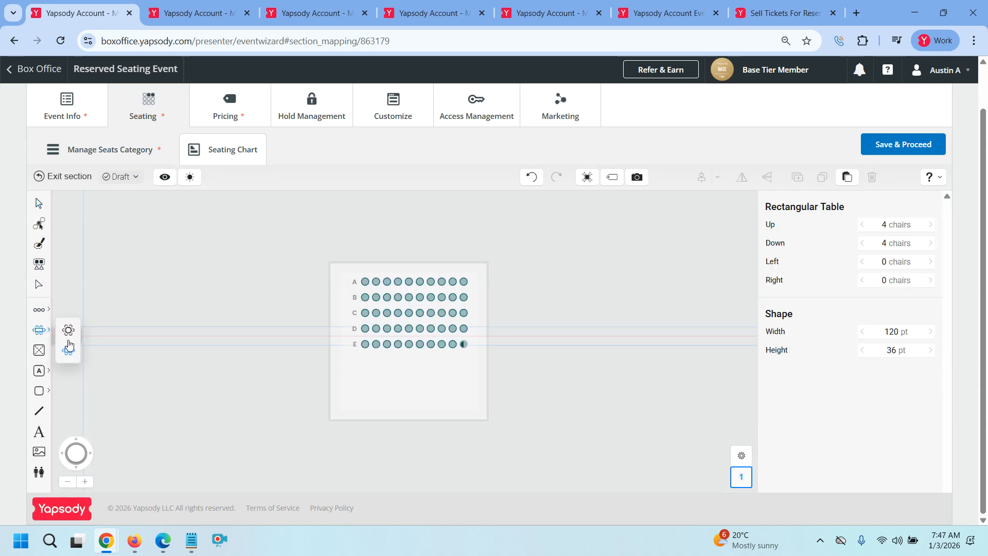
pyautogui.click(405, 387)
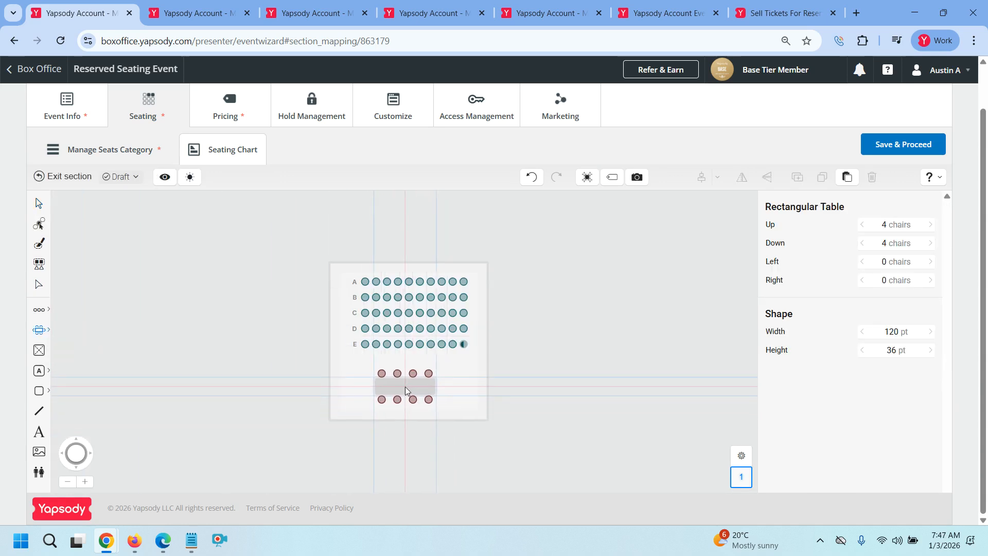
pyautogui.click(37, 206)
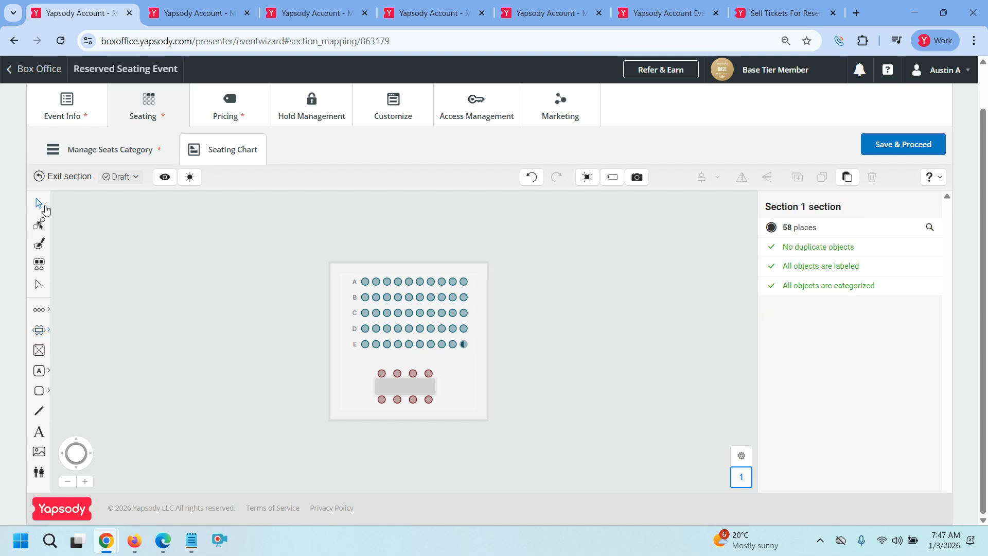
pyautogui.moveTo(356, 359); pyautogui.dragTo(466, 426)
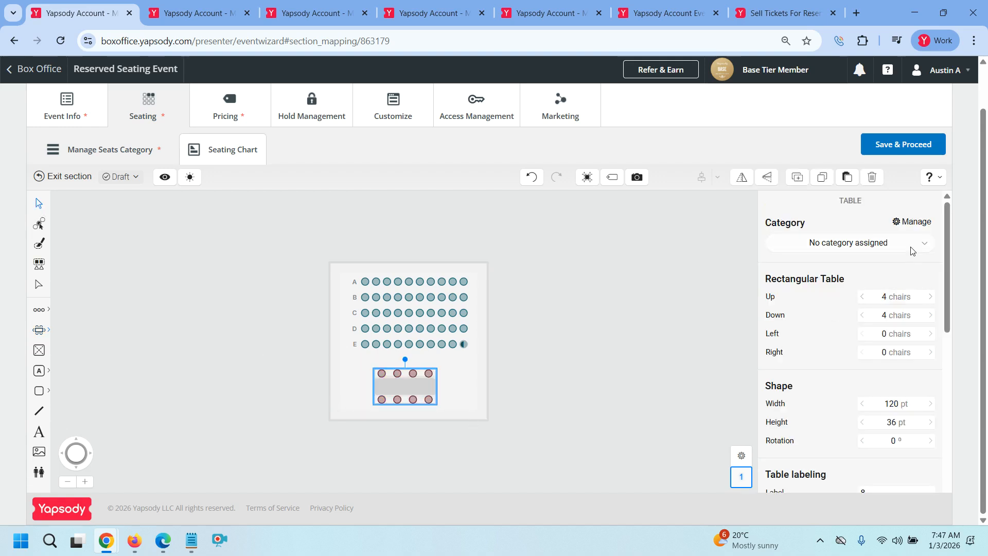
# Give the table 5 chairs on the Up and Down sides and set its category to Section 1
pyautogui.click(931, 297)
pyautogui.click(931, 315)
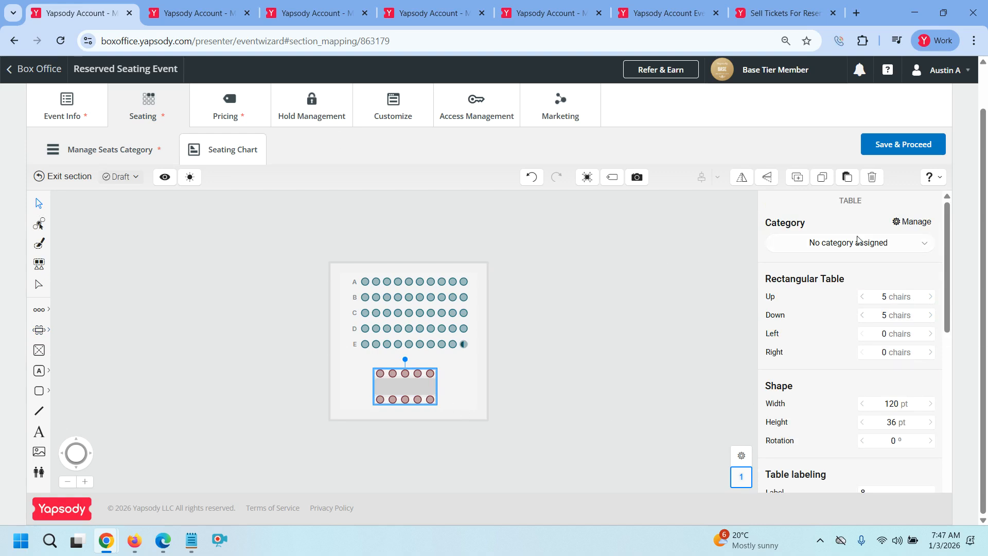
pyautogui.click(926, 241)
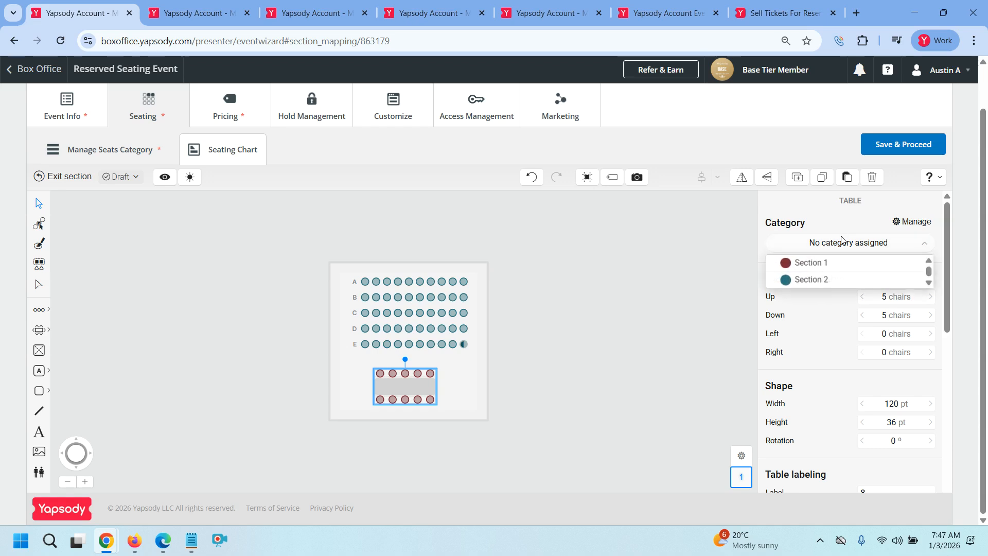
pyautogui.click(821, 269)
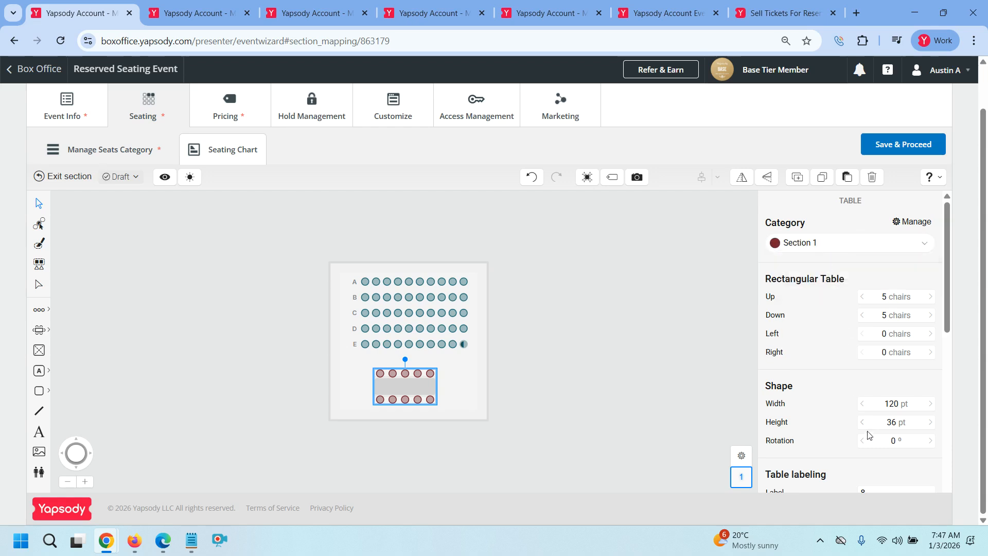
pyautogui.scroll(-3, 868, 435)
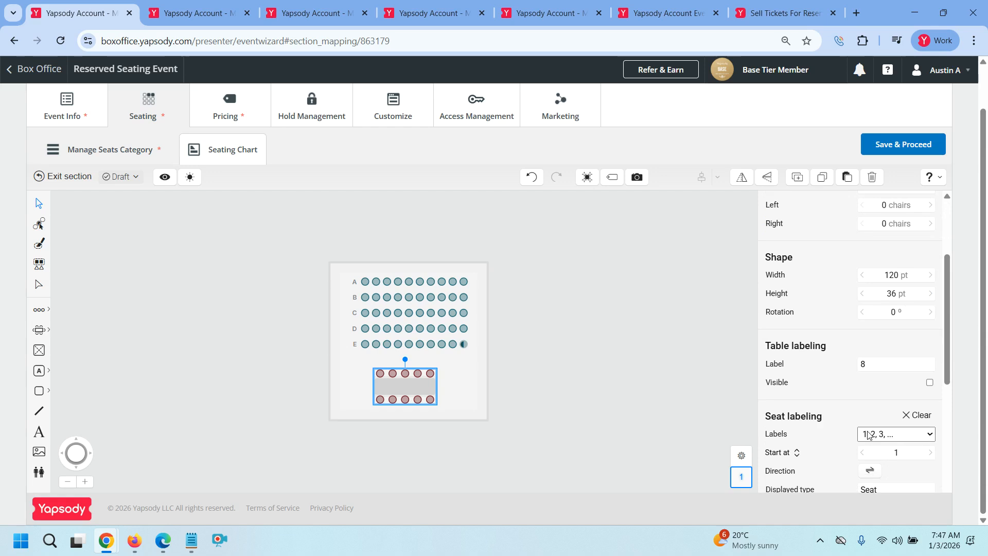
pyautogui.scroll(-3, 869, 435)
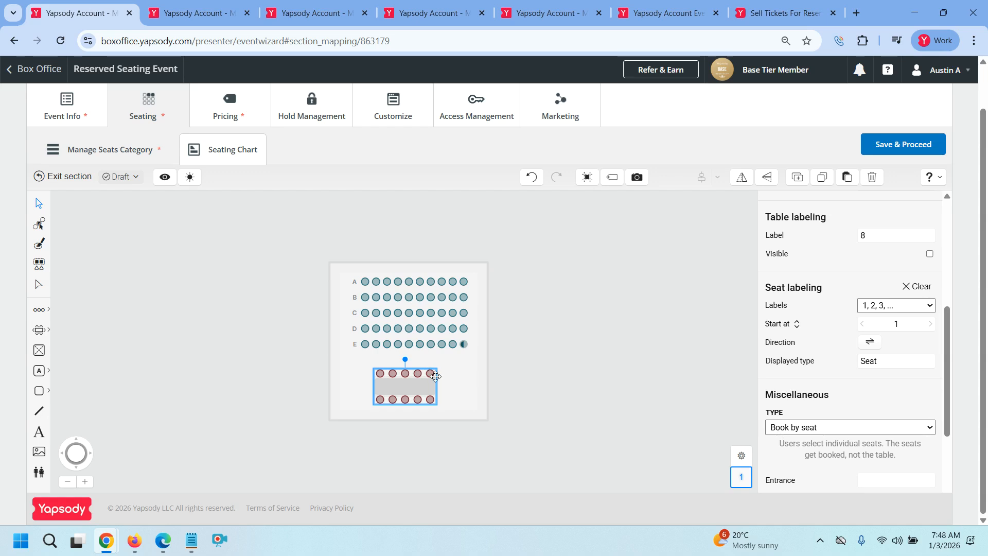
# Set the table's TYPE to Variable occupancy table with minimum occupancy raised to 10 places
pyautogui.click(846, 428)
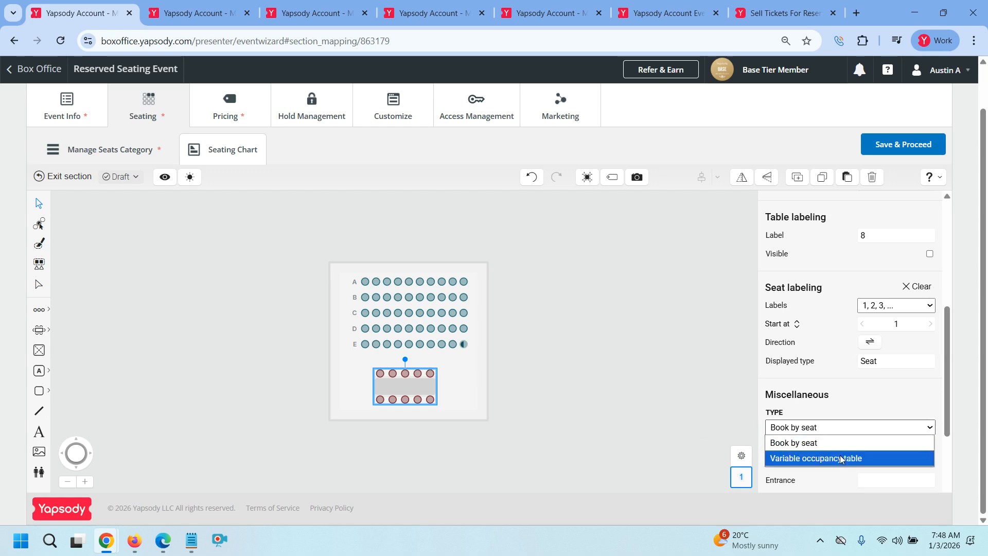
pyautogui.click(842, 458)
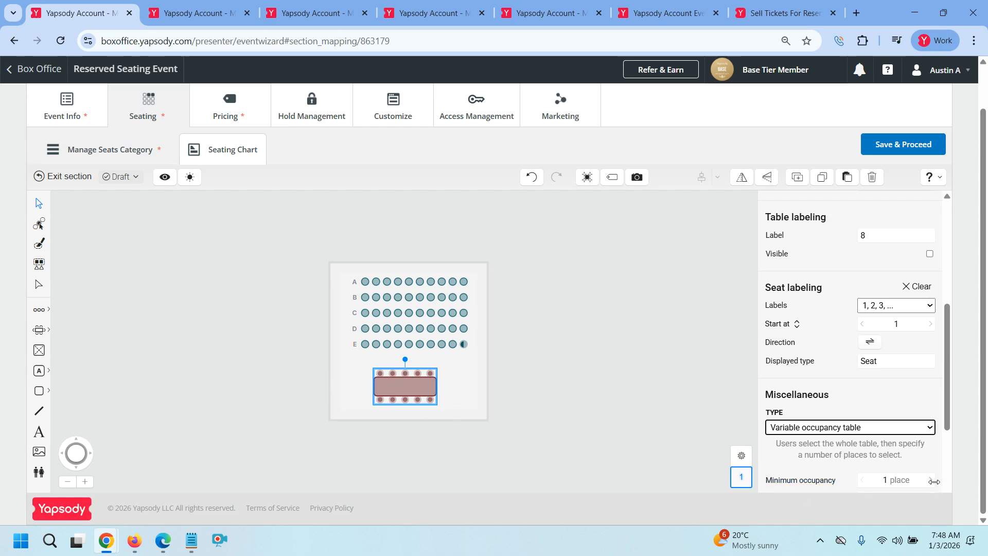
pyautogui.click(932, 481)
pyautogui.click(931, 482)
pyautogui.click(931, 481)
pyautogui.click(931, 481)
pyautogui.click(931, 481)
pyautogui.click(932, 481)
pyautogui.click(932, 482)
pyautogui.click(931, 481)
pyautogui.click(931, 481)
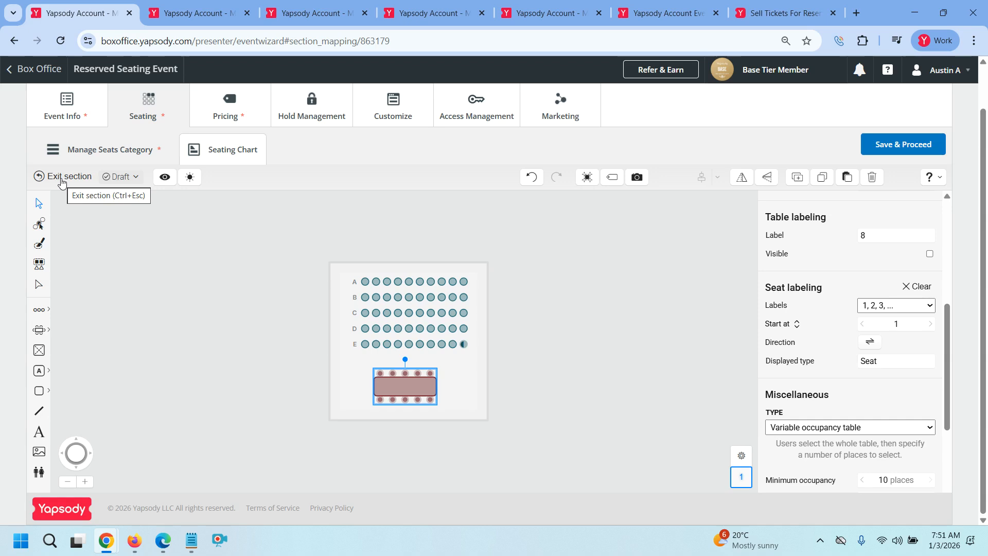
# Exit the section and place a focal point just below the Stage, between both sections
pyautogui.click(60, 178)
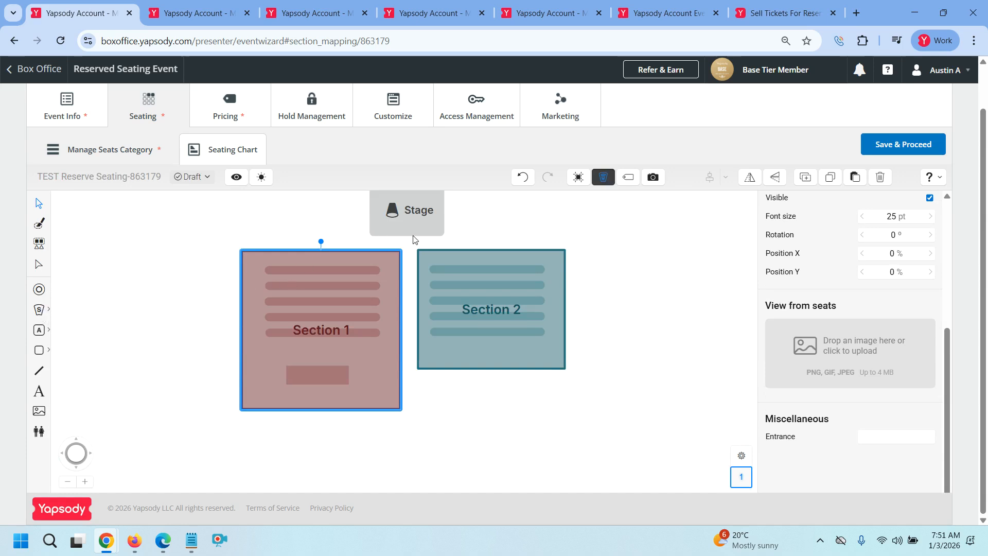
pyautogui.click(37, 291)
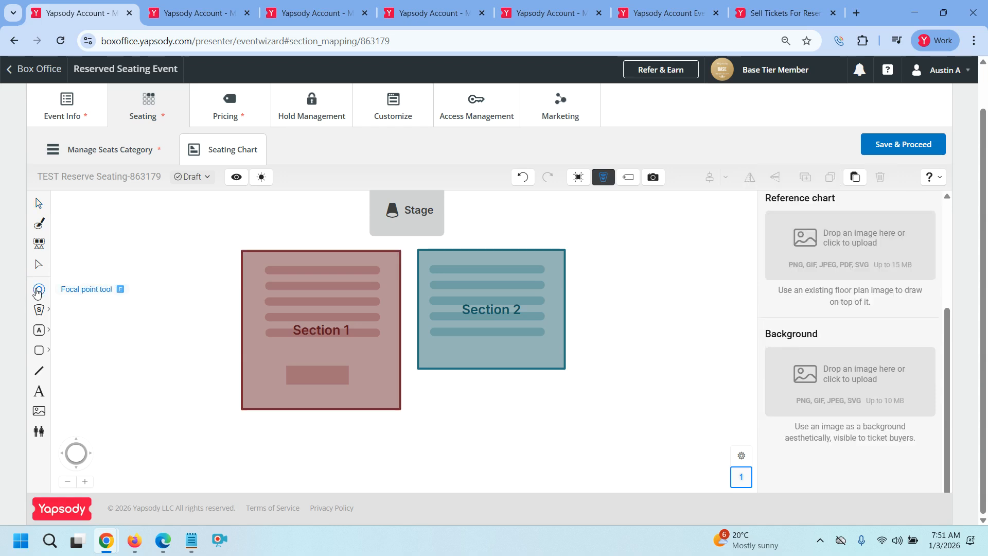
pyautogui.click(407, 239)
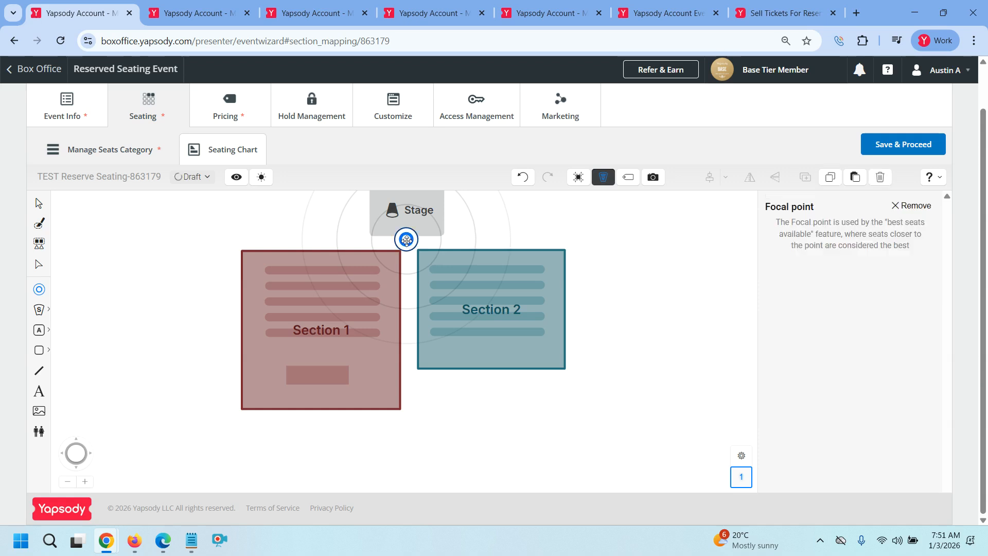
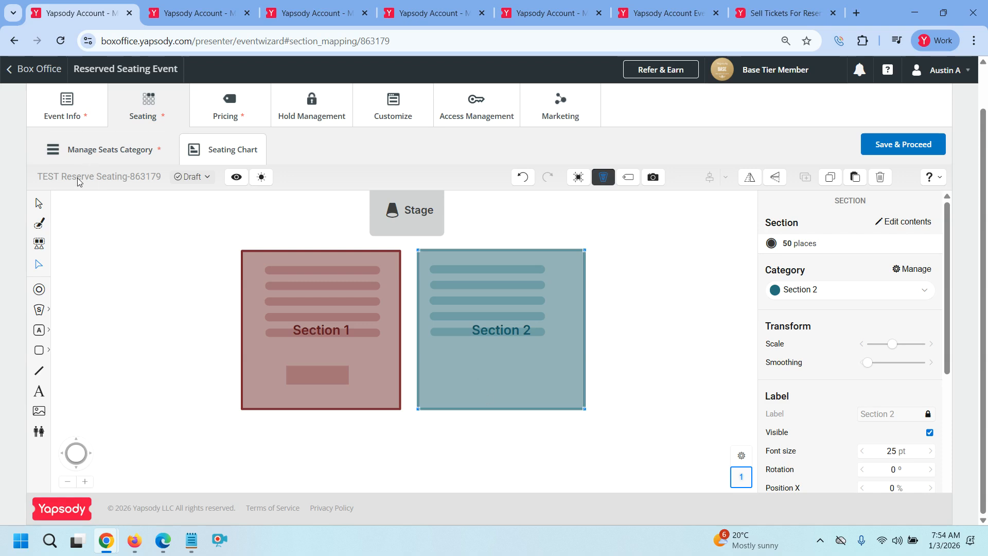
# Add a second, empty floor to the seating chart from the floor settings
pyautogui.scroll(-3, 767, 406)
pyautogui.scroll(1, 709, 409)
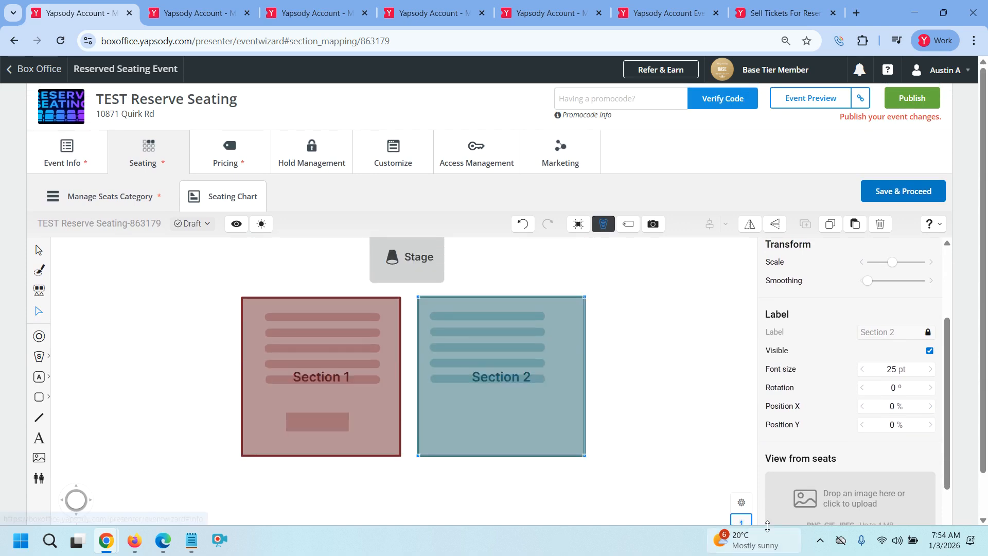
pyautogui.click(741, 503)
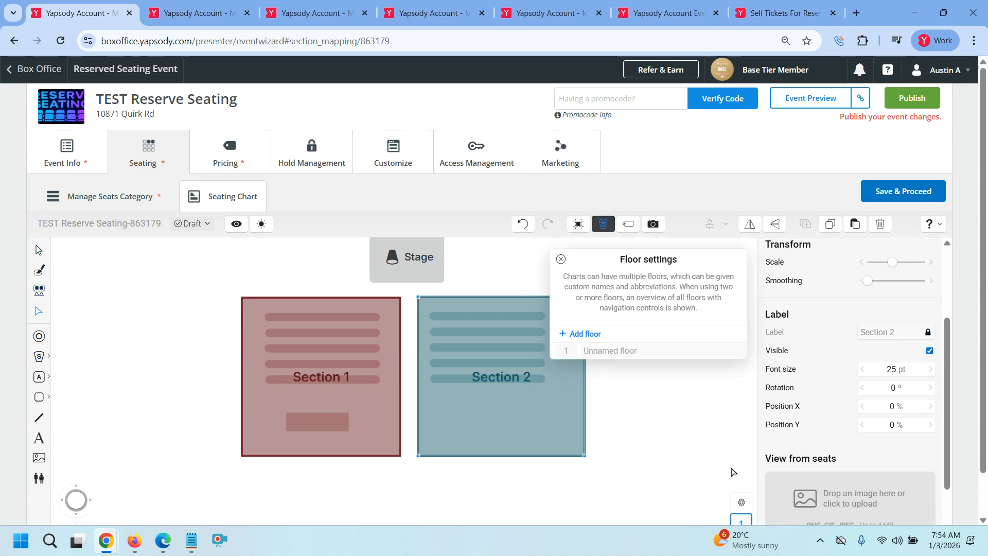
pyautogui.click(585, 335)
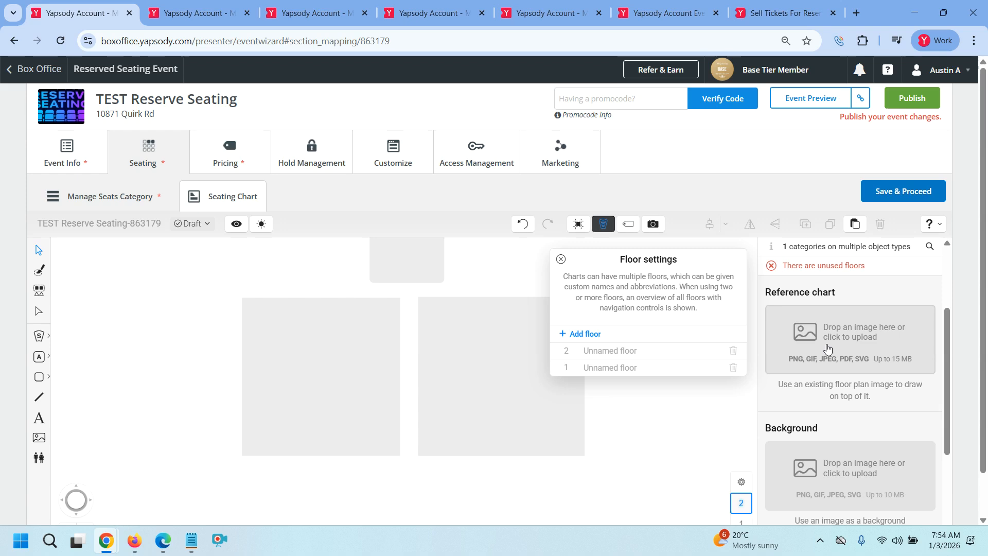
# Name floor 2 'Balcony' in the floor settings
pyautogui.click(632, 352)
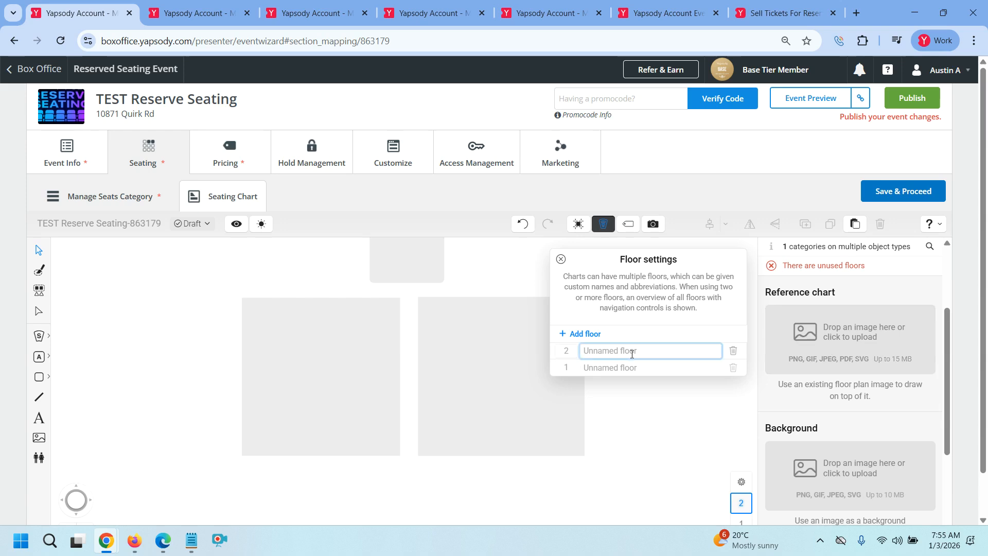
pyautogui.write('Balcony')
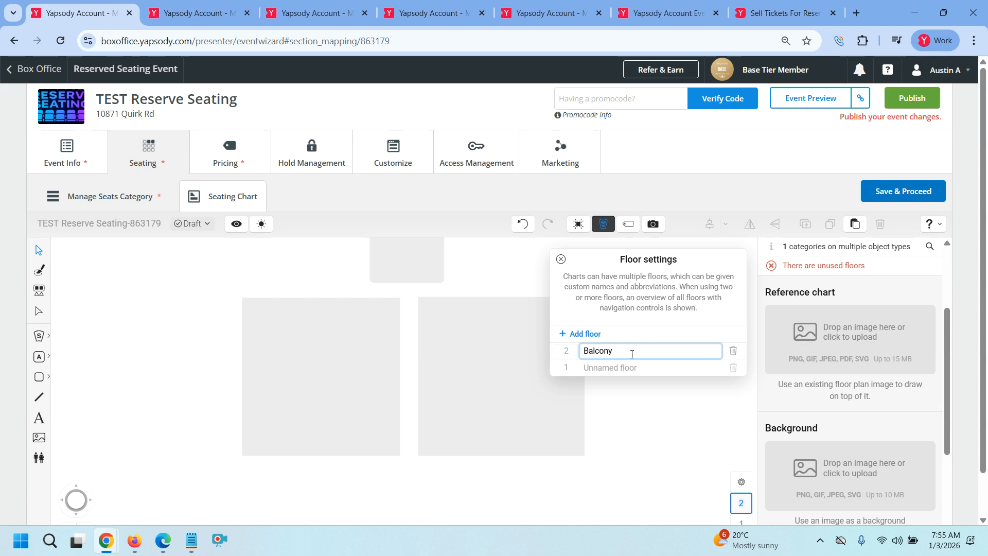
pyautogui.click(643, 410)
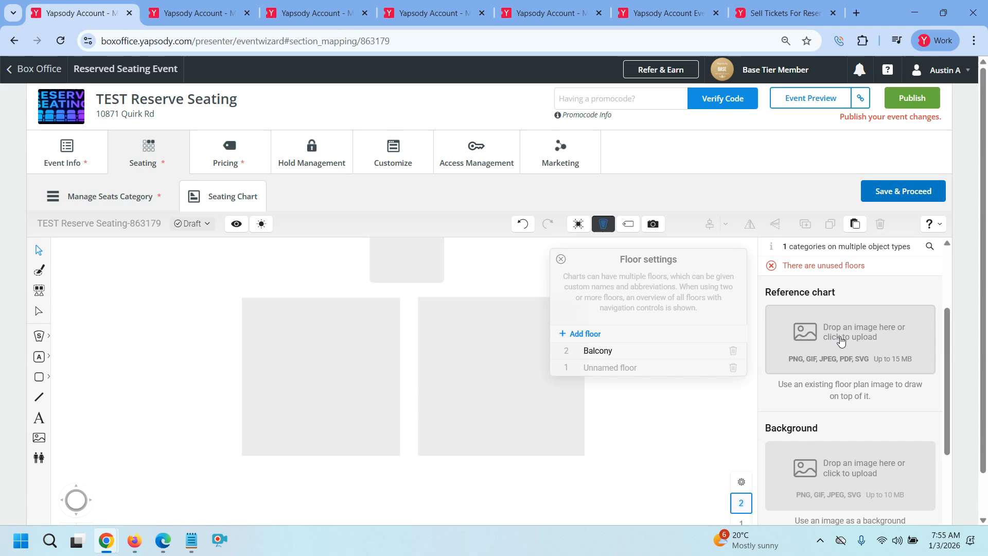
# Upload the numbered seating chart image from Downloads as the Balcony floor's reference chart
pyautogui.click(852, 333)
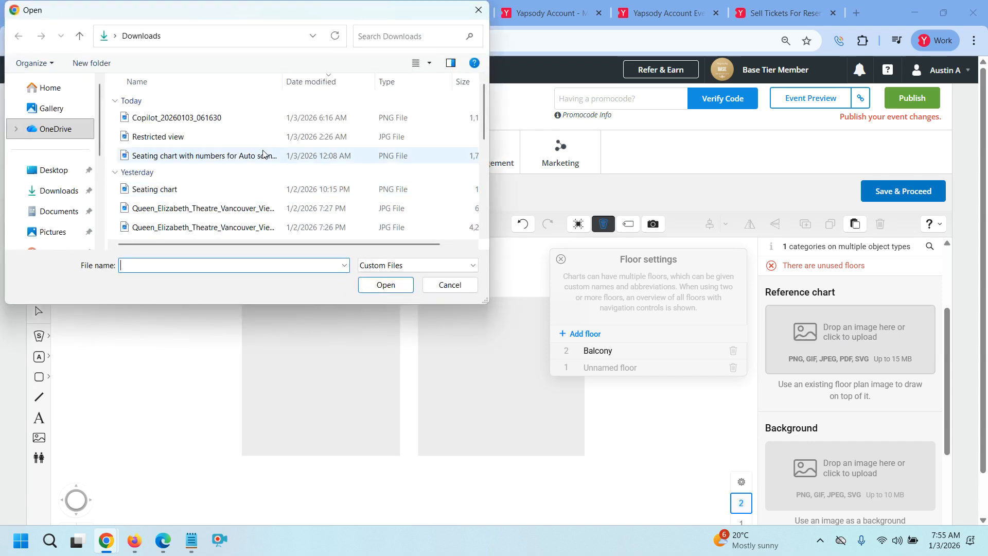
pyautogui.click(207, 156)
pyautogui.click(385, 285)
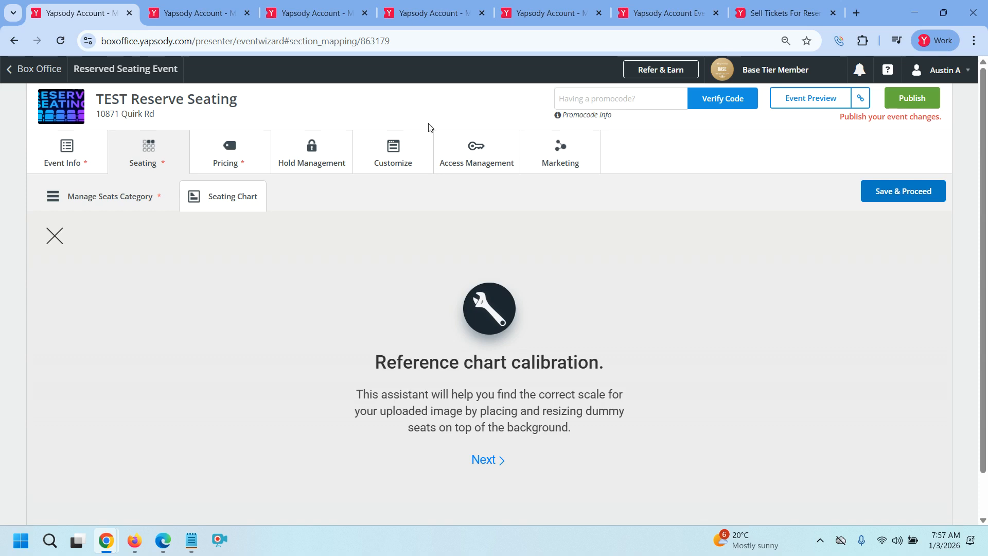
# Begin calibration, set its zoom level to 200%, and advance to seat placement
pyautogui.click(489, 461)
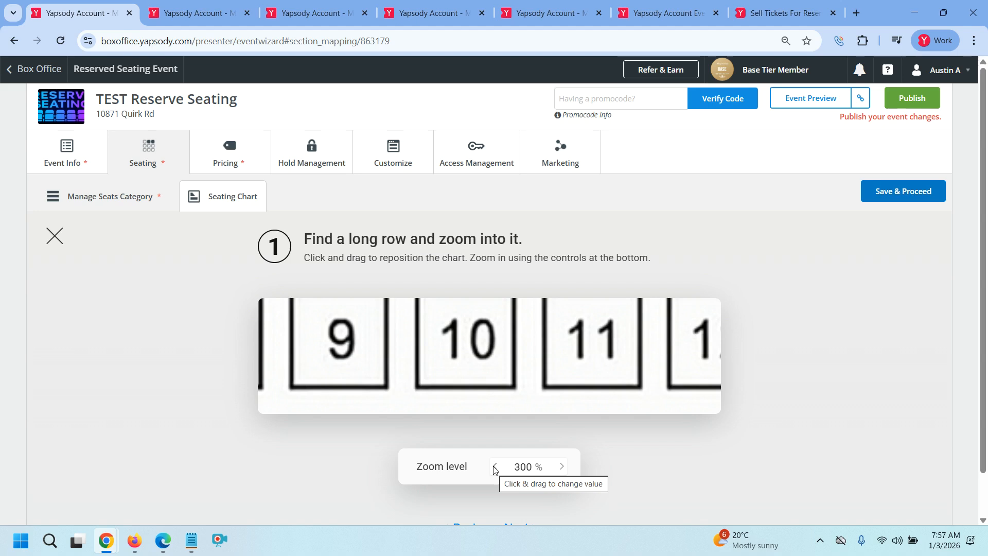
pyautogui.click(510, 468)
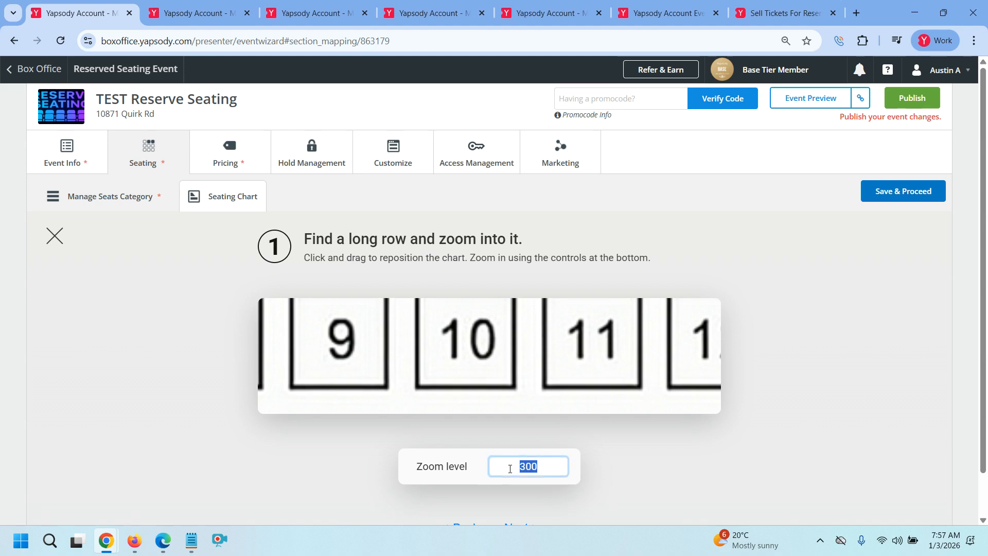
pyautogui.write('200')
pyautogui.press('Return')
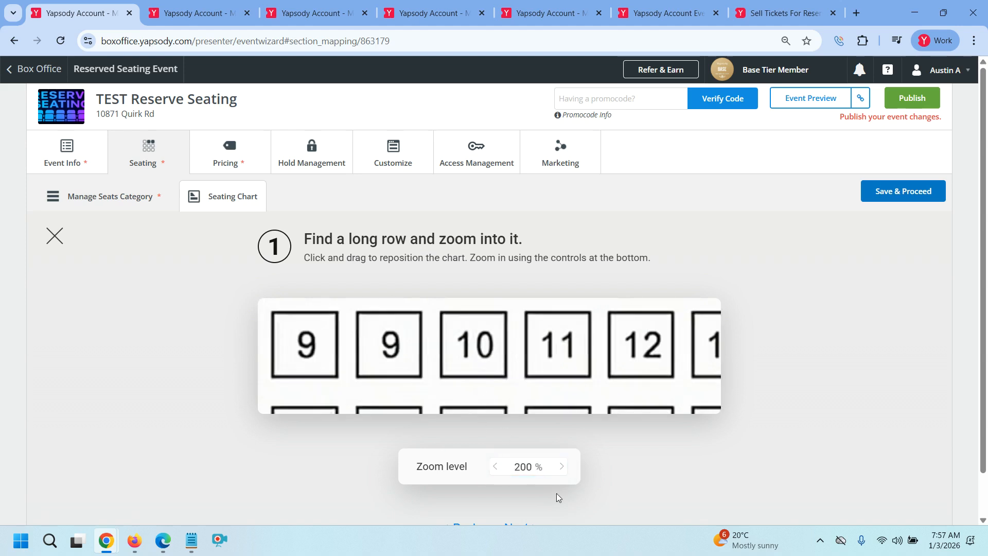
pyautogui.scroll(-1, 648, 490)
pyautogui.click(531, 482)
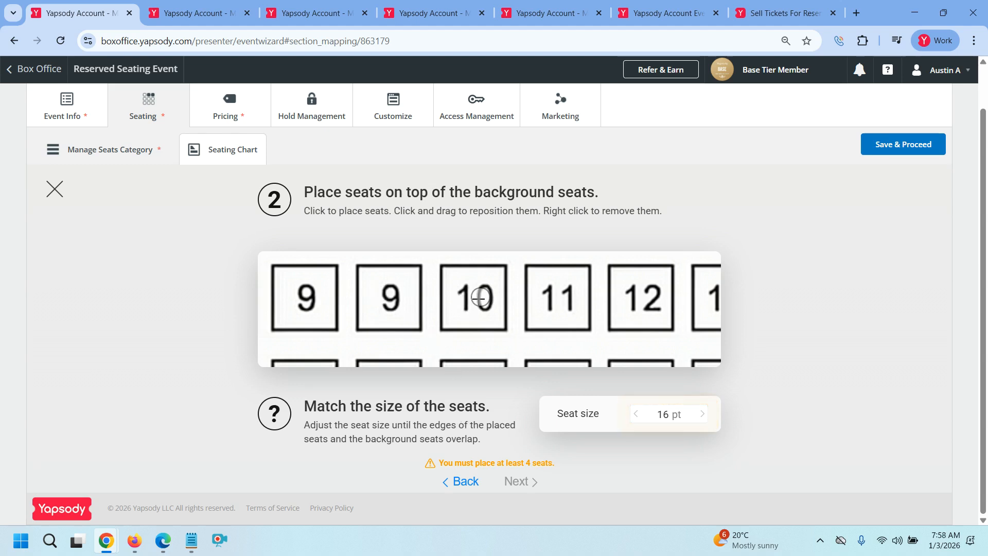
# Raise the calibration seat size to 30.6 pt
pyautogui.click(702, 413)
pyautogui.click(702, 414)
pyautogui.click(702, 414)
pyautogui.click(702, 414)
pyautogui.click(703, 414)
pyautogui.click(703, 414)
pyautogui.click(703, 414)
pyautogui.click(703, 415)
pyautogui.click(703, 413)
pyautogui.click(703, 414)
pyautogui.click(702, 413)
pyautogui.click(703, 414)
pyautogui.click(703, 415)
pyautogui.click(703, 415)
pyautogui.click(703, 414)
pyautogui.click(703, 414)
pyautogui.click(703, 414)
pyautogui.click(703, 414)
pyautogui.click(703, 415)
pyautogui.click(703, 415)
pyautogui.click(703, 415)
pyautogui.click(703, 414)
pyautogui.click(703, 414)
pyautogui.click(703, 414)
pyautogui.click(703, 414)
# Place calibration seats over background seats 9, 10, 11 and 12
pyautogui.click(391, 298)
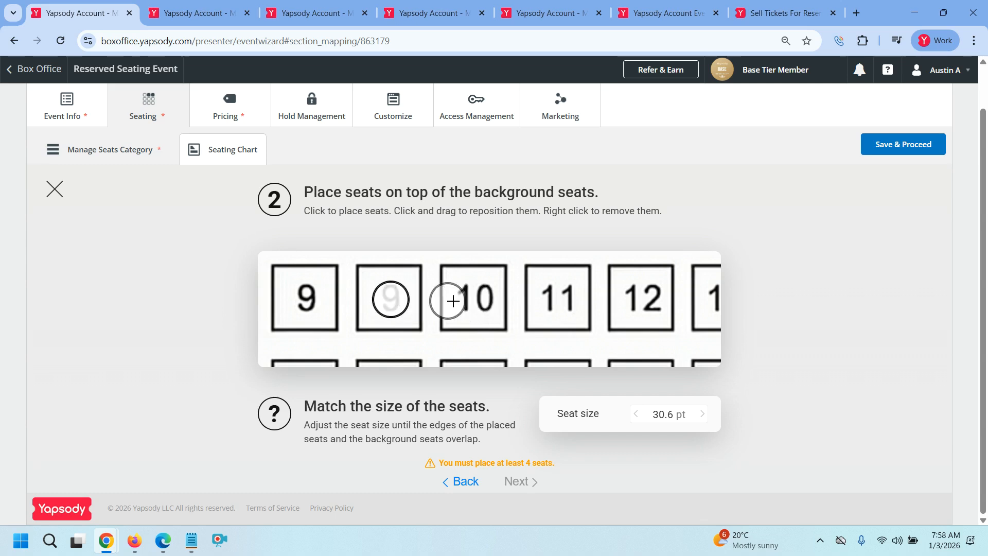
pyautogui.click(476, 298)
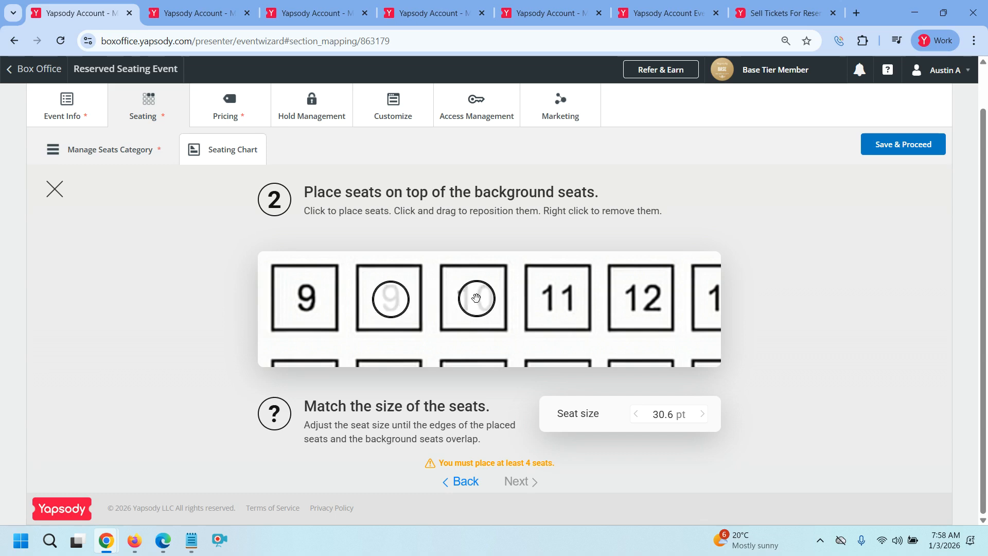
pyautogui.click(554, 301)
pyautogui.click(640, 301)
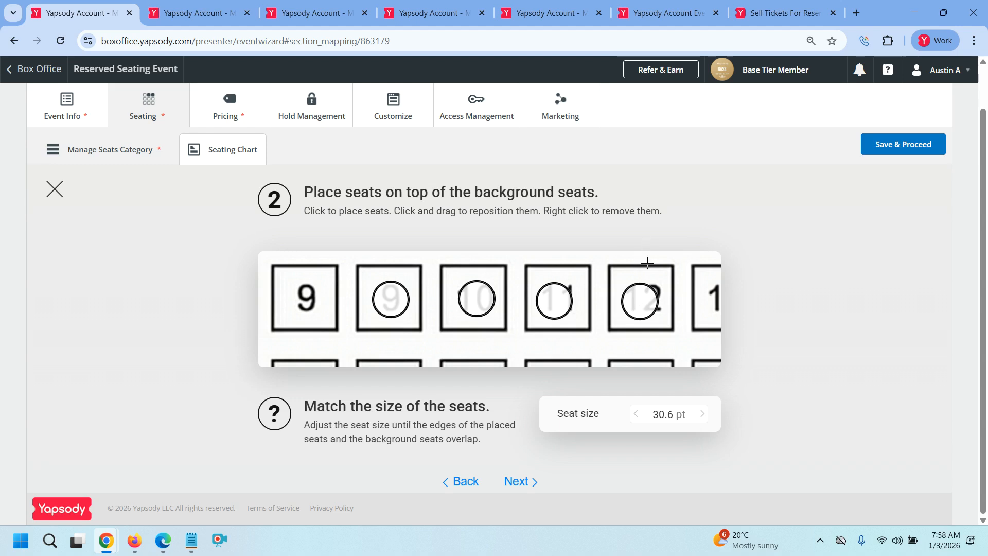
# Lower the suggested seat size to 49.8 pt and accept row spacing to finish calibration
pyautogui.click(525, 484)
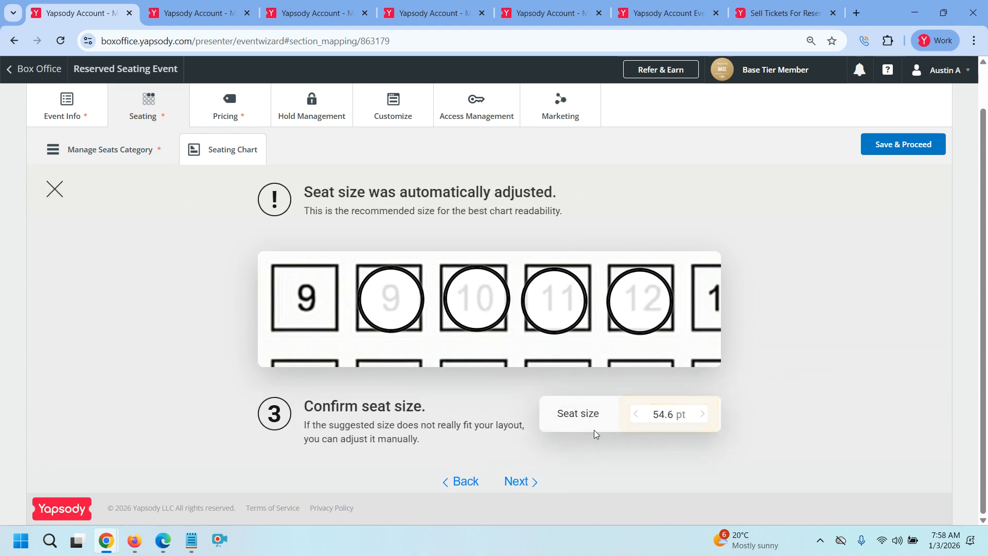
pyautogui.click(637, 415)
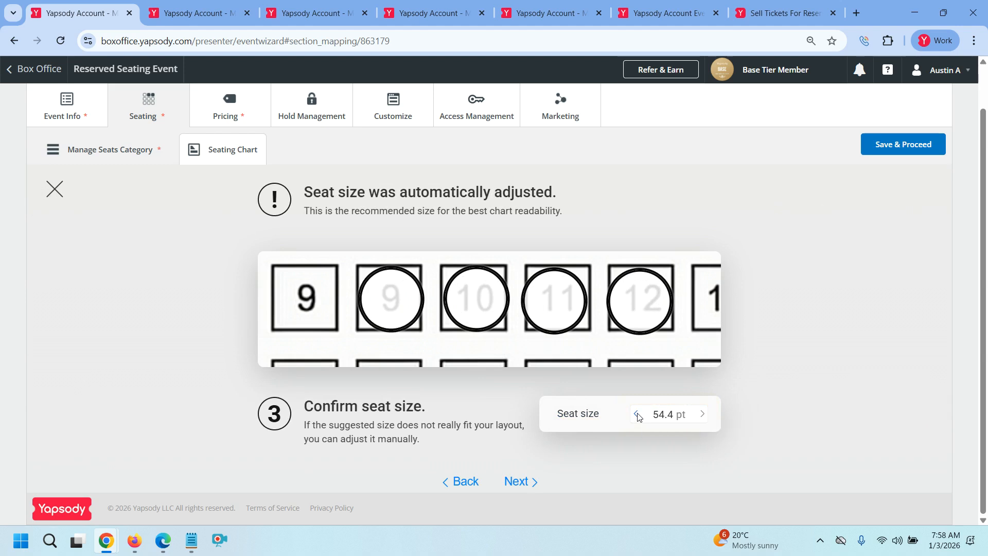
pyautogui.click(637, 415)
pyautogui.click(637, 414)
pyautogui.click(637, 415)
pyautogui.click(637, 415)
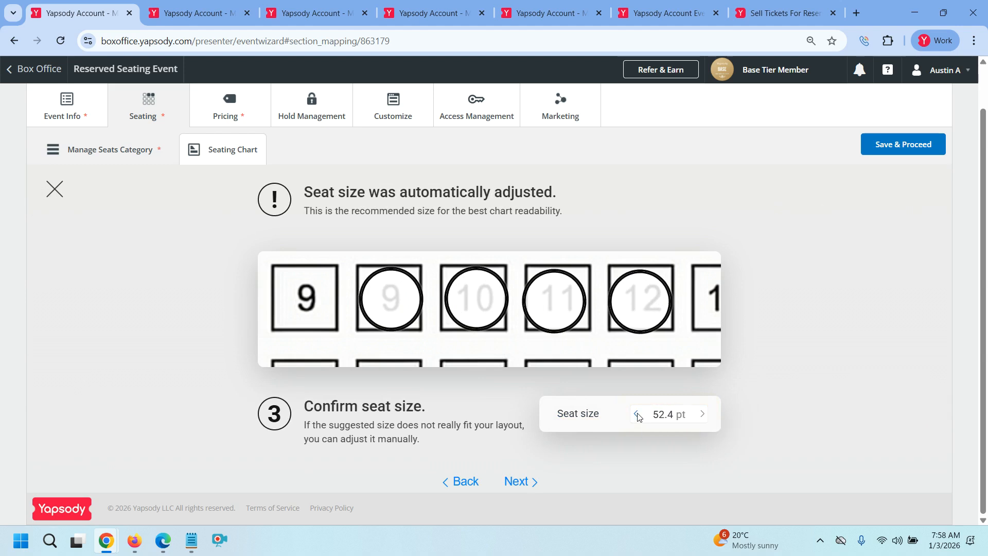
pyautogui.click(638, 414)
pyautogui.click(637, 415)
pyautogui.click(637, 415)
pyautogui.click(637, 415)
pyautogui.click(637, 415)
pyautogui.click(637, 414)
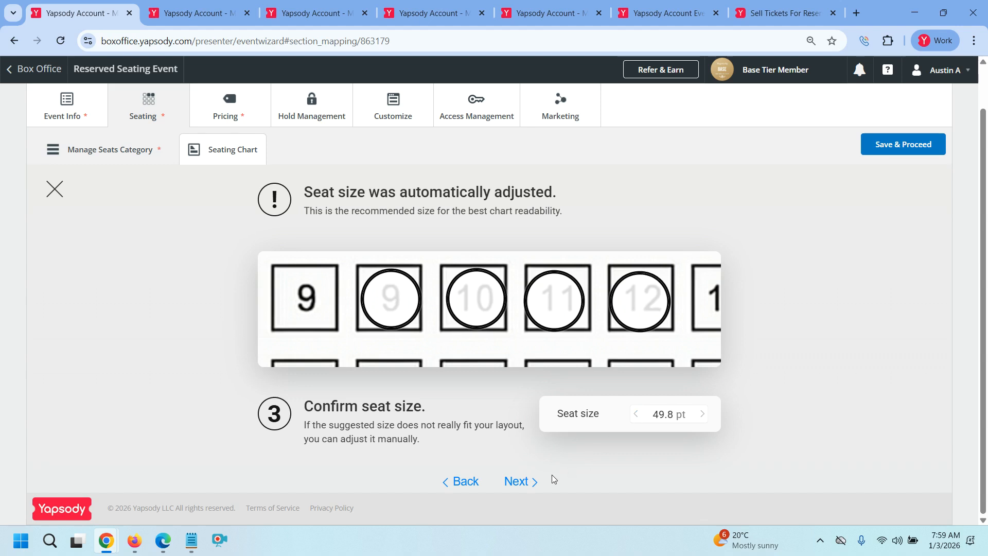
pyautogui.click(521, 482)
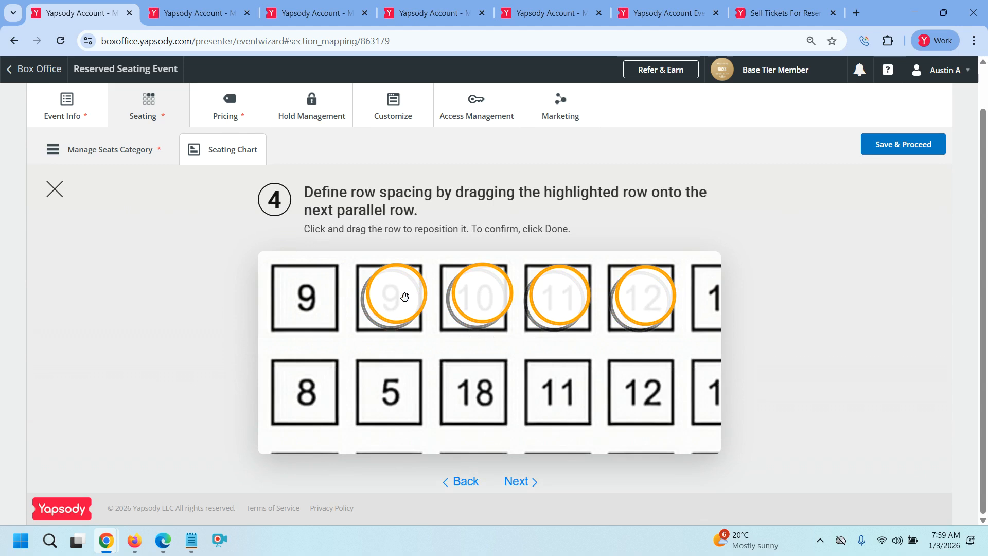
pyautogui.click(521, 481)
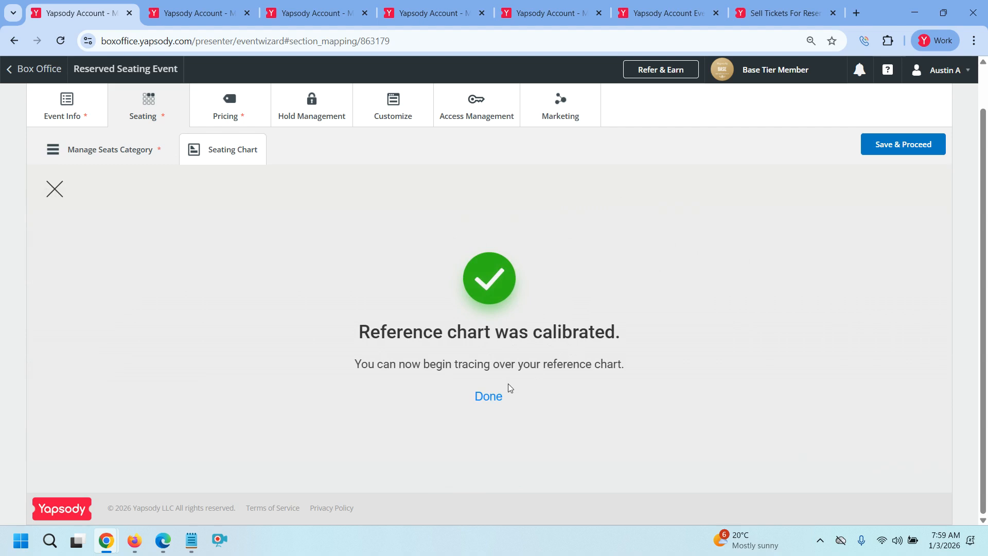
# Close the calibration notice and floor settings, then choose the rectangular section tool
pyautogui.click(489, 400)
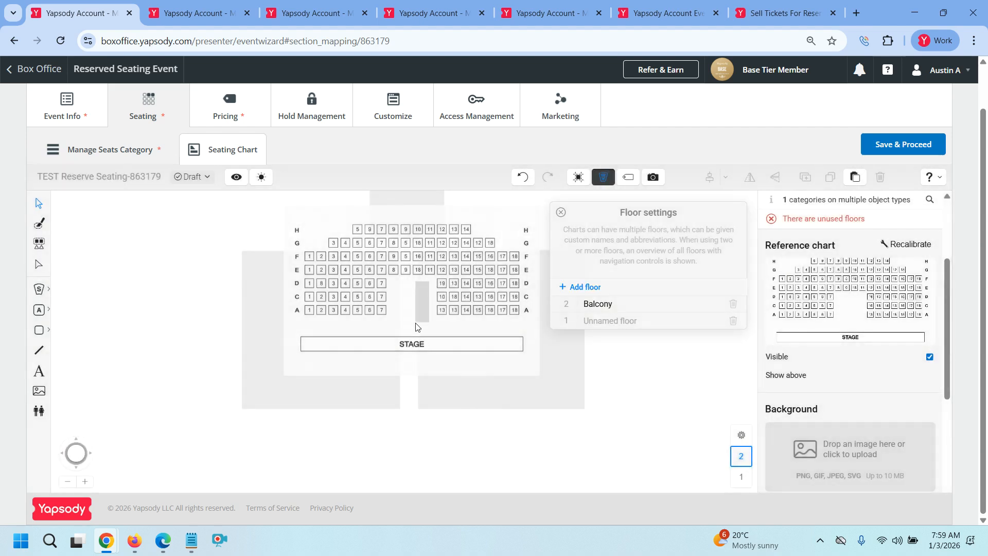
pyautogui.click(561, 212)
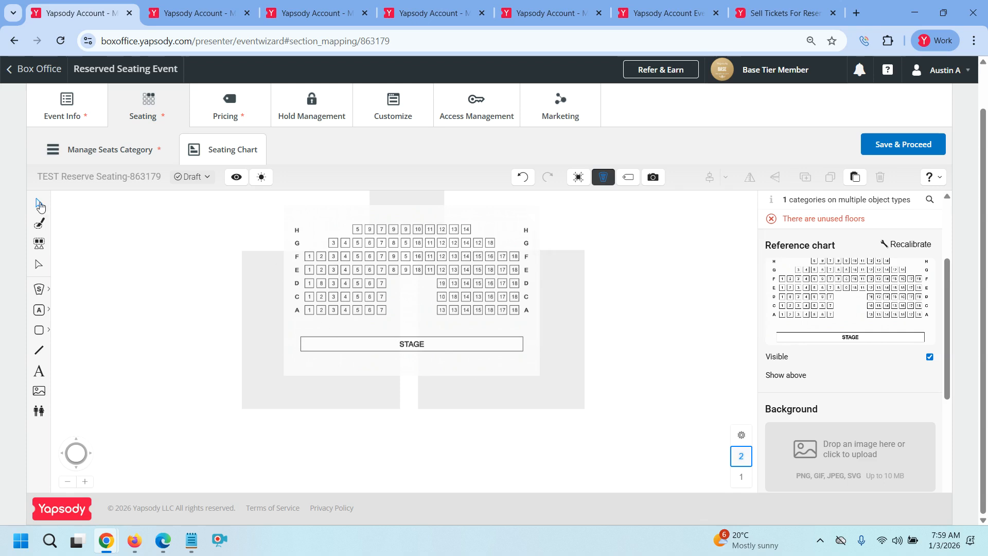
pyautogui.moveTo(266, 205); pyautogui.dragTo(550, 391)
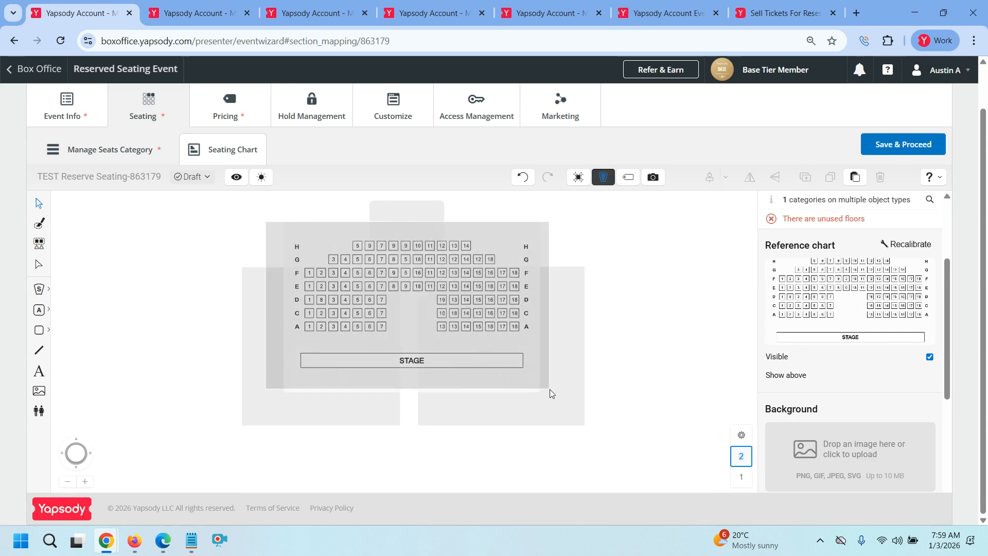
pyautogui.moveTo(549, 389); pyautogui.dragTo(549, 389)
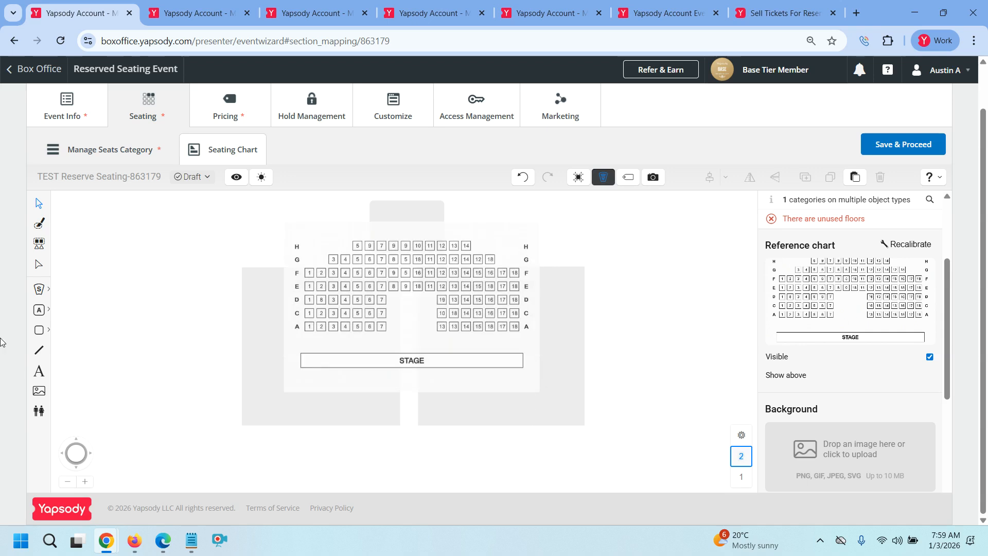
pyautogui.click(38, 289)
pyautogui.click(68, 309)
# Draw a rectangular section over the Balcony seat layout and select it
pyautogui.moveTo(285, 216)
pyautogui.mouseDown()
pyautogui.moveTo(323, 339)
pyautogui.moveTo(544, 392)
pyautogui.mouseUp()
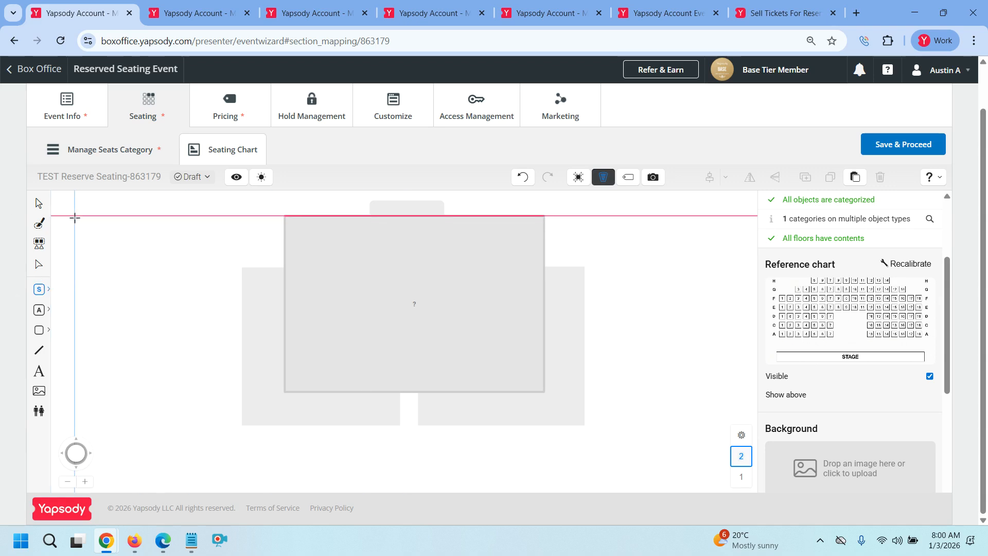
pyautogui.click(38, 205)
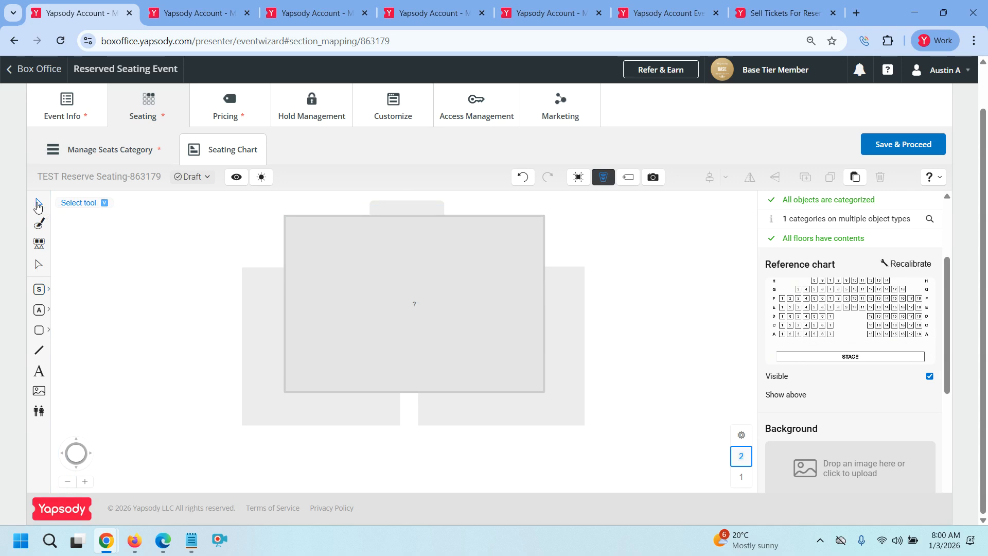
pyautogui.moveTo(264, 217); pyautogui.dragTo(545, 405)
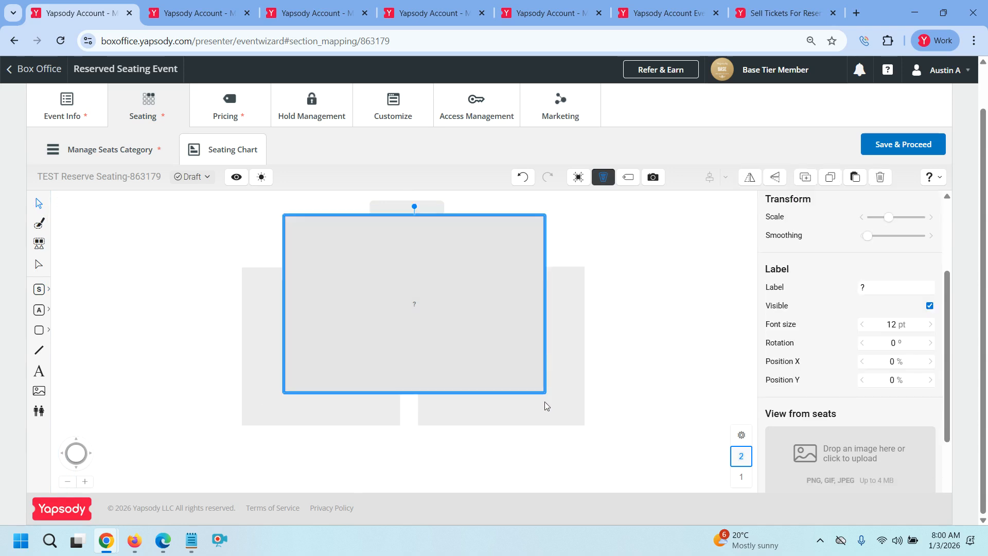
# Label the section 'Balcony' at 25 pt font, then open it for seat scanning
pyautogui.click(889, 288)
pyautogui.write('ba')
pyautogui.press('BackSpace')
pyautogui.press('BackSpace')
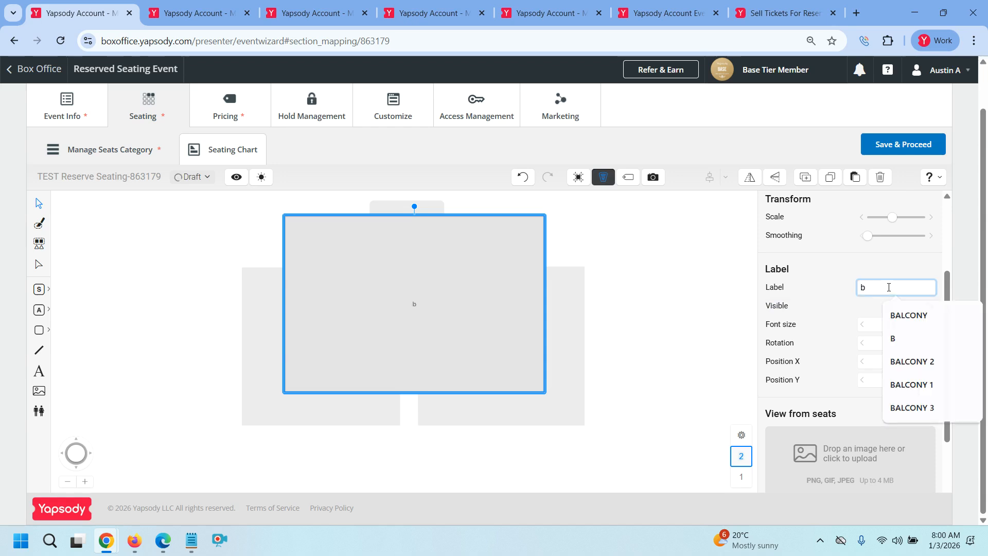
pyautogui.write('Balcony')
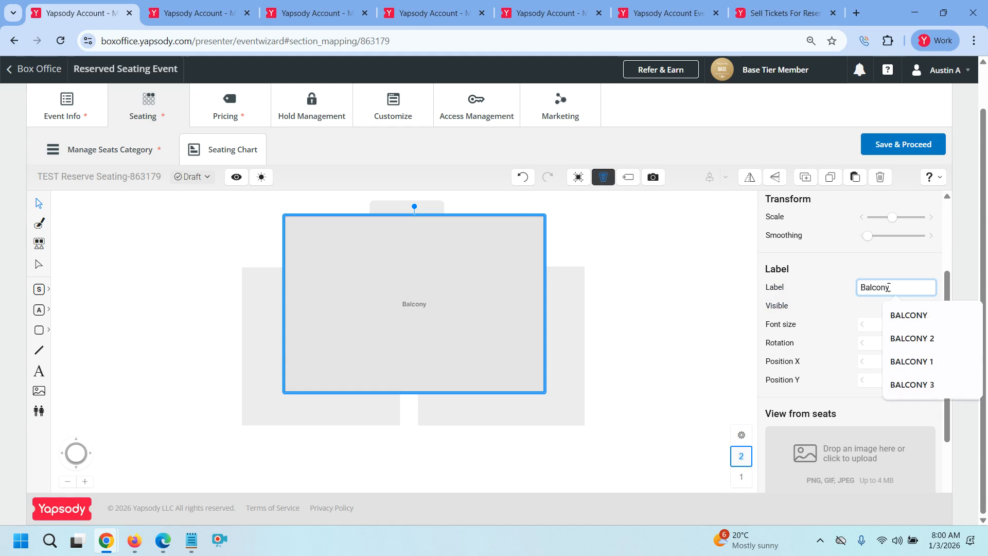
pyautogui.click(871, 326)
pyautogui.write('25')
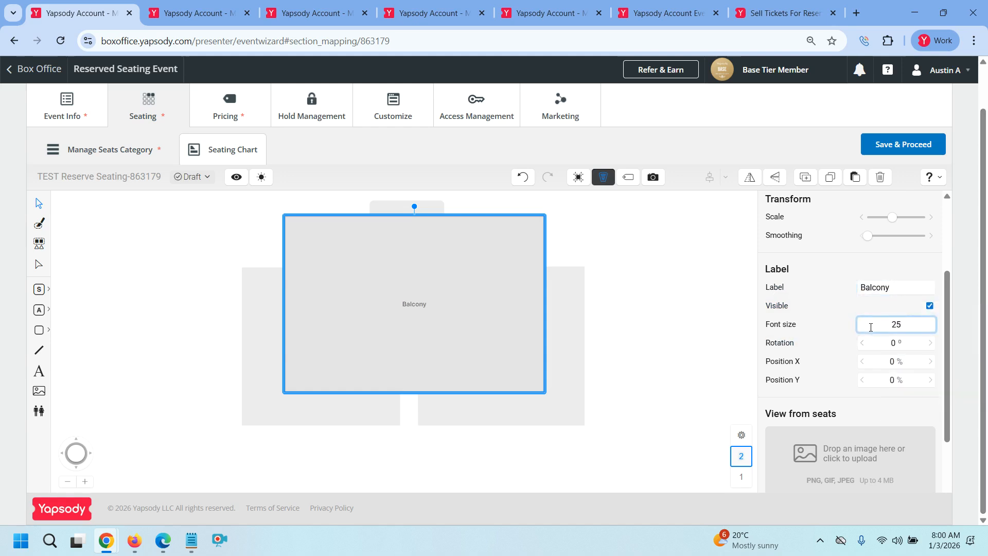
pyautogui.click(709, 383)
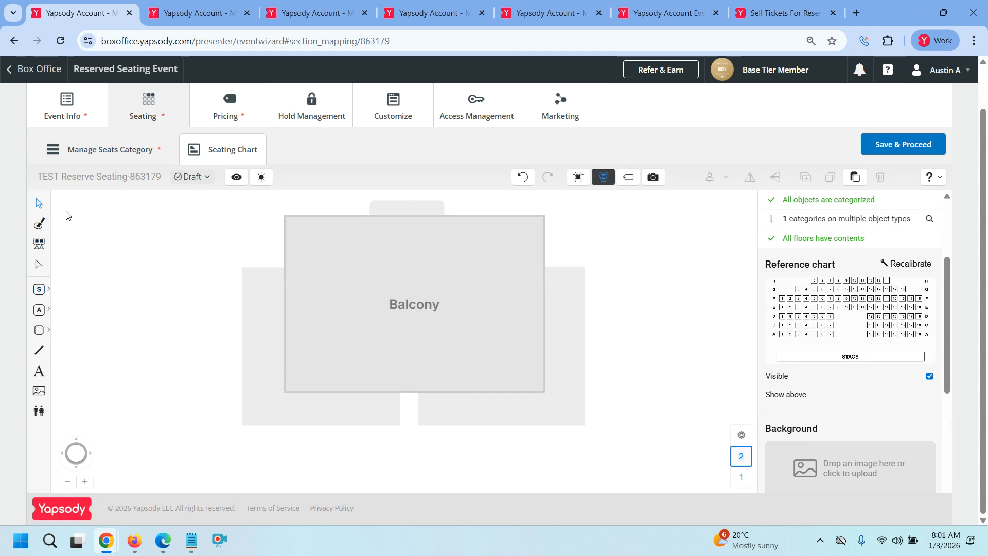
pyautogui.doubleClick(378, 267)
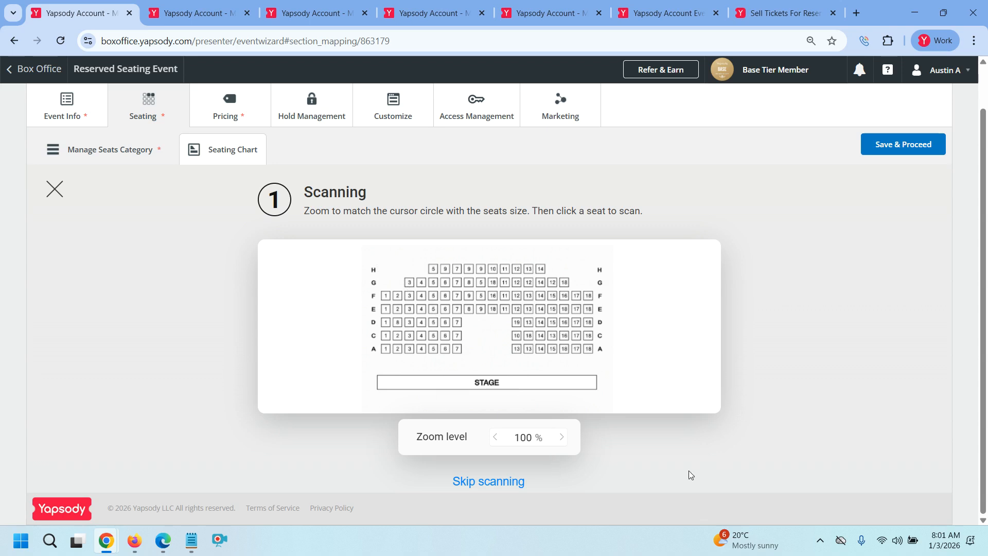
# Zoom the reference chart to 150%, scan from seat A7, and accept the 102 detected seats
pyautogui.click(562, 437)
pyautogui.click(562, 437)
pyautogui.click(562, 437)
pyautogui.click(562, 438)
pyautogui.click(562, 438)
pyautogui.click(562, 437)
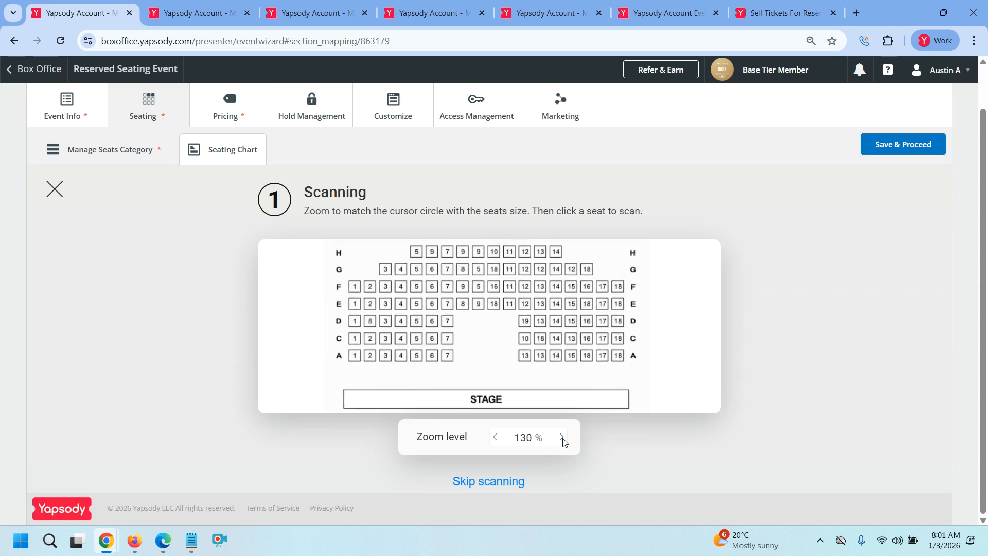
pyautogui.click(563, 438)
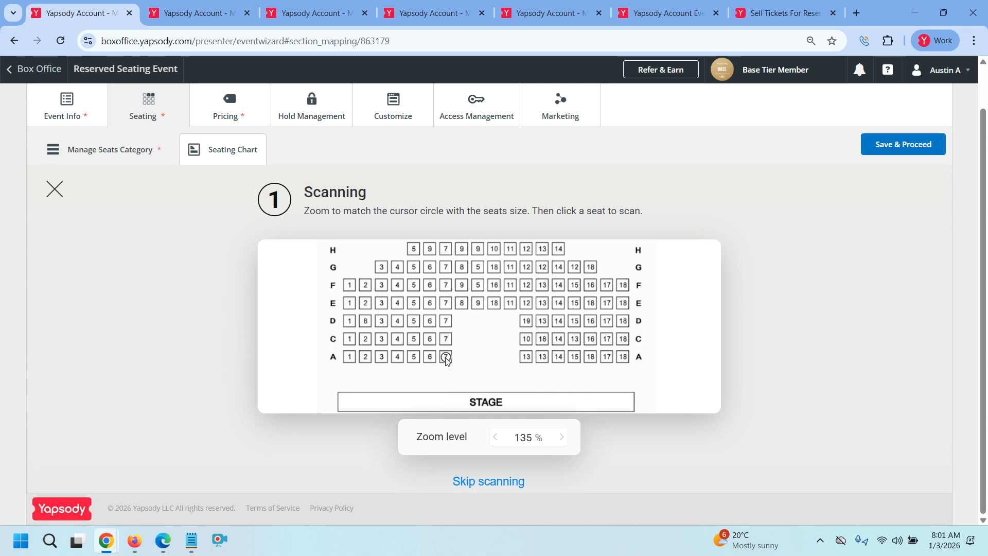
pyautogui.click(562, 438)
pyautogui.click(561, 438)
pyautogui.click(562, 438)
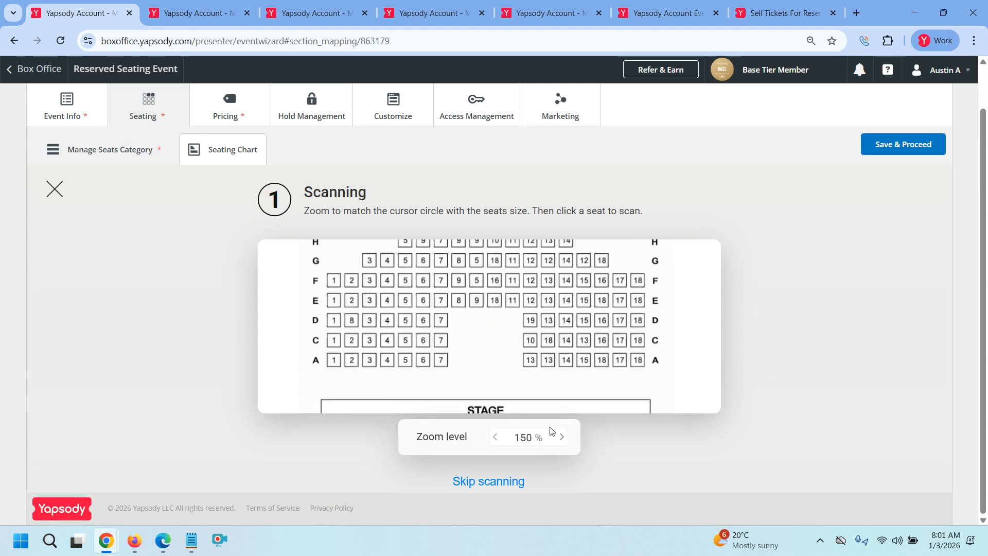
pyautogui.click(441, 361)
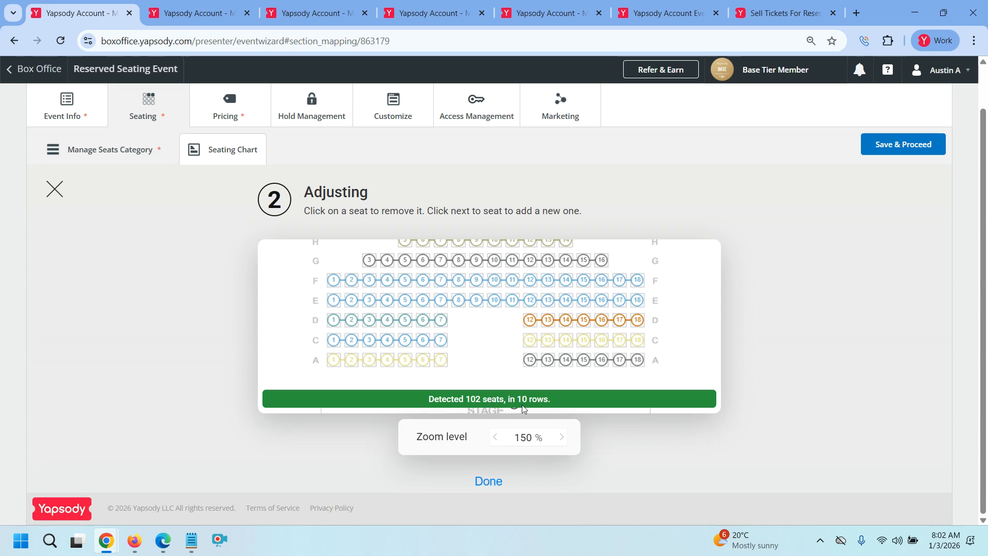
pyautogui.click(494, 481)
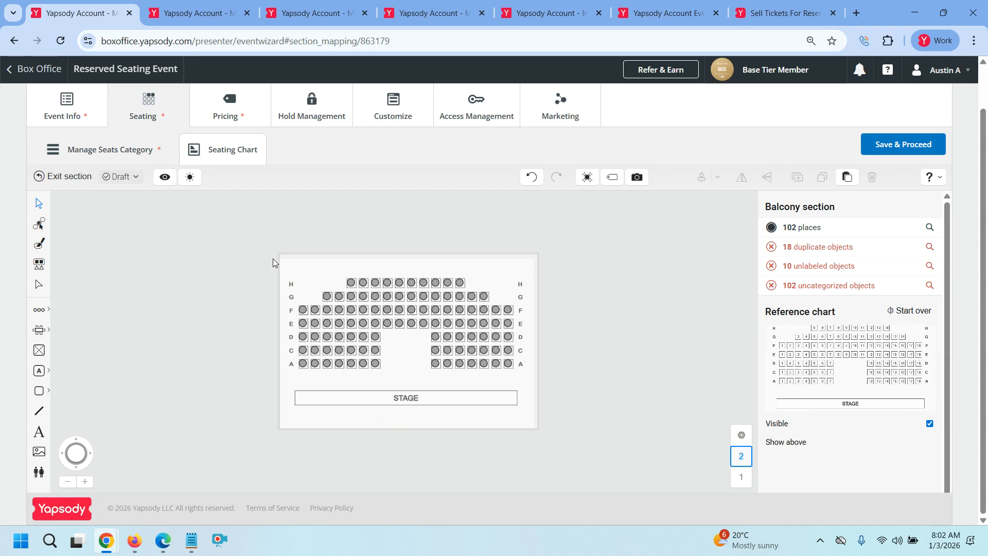
# Assign all Balcony seat rows to Section 1 and label the rows A, B, C
pyautogui.moveTo(274, 265); pyautogui.dragTo(526, 423)
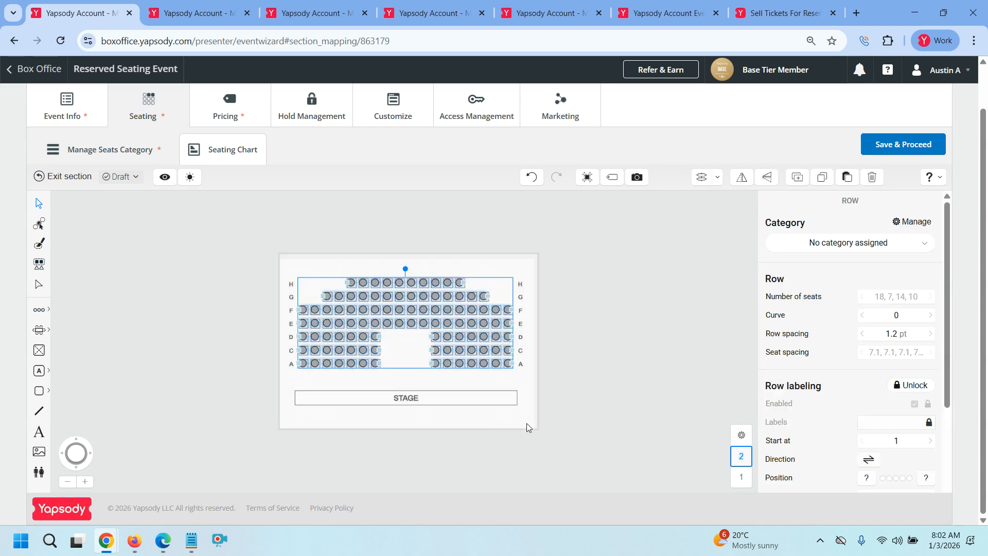
pyautogui.click(848, 242)
pyautogui.click(839, 272)
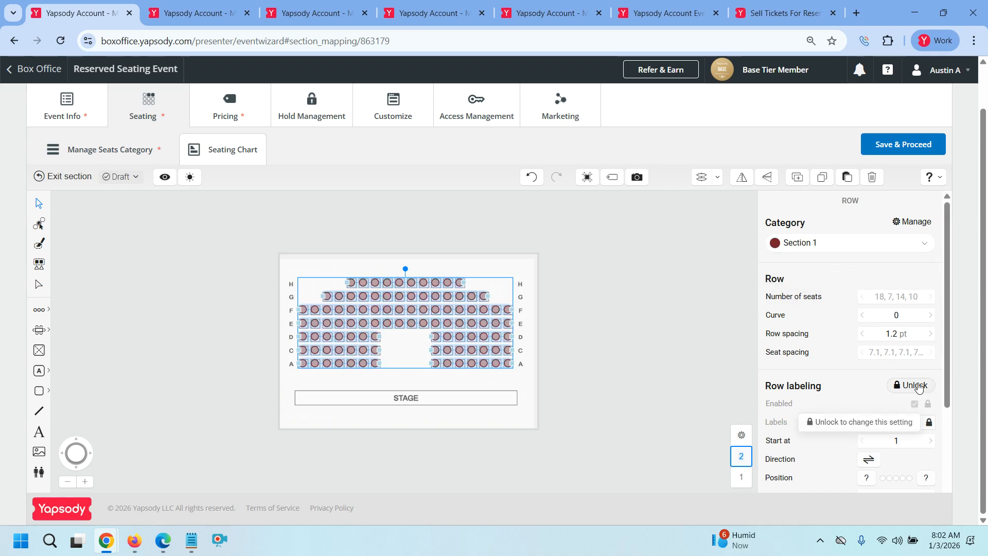
pyautogui.click(911, 385)
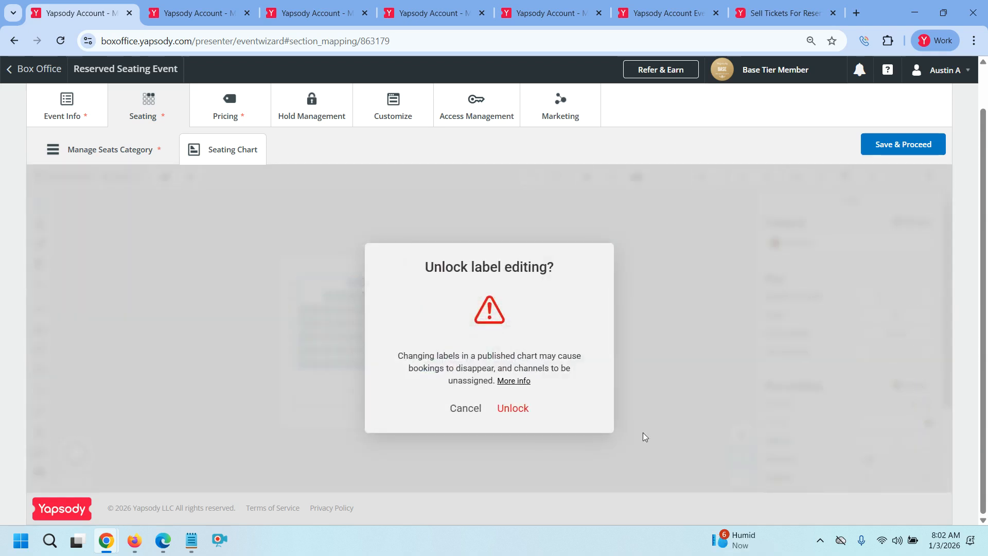
pyautogui.click(507, 407)
pyautogui.click(914, 427)
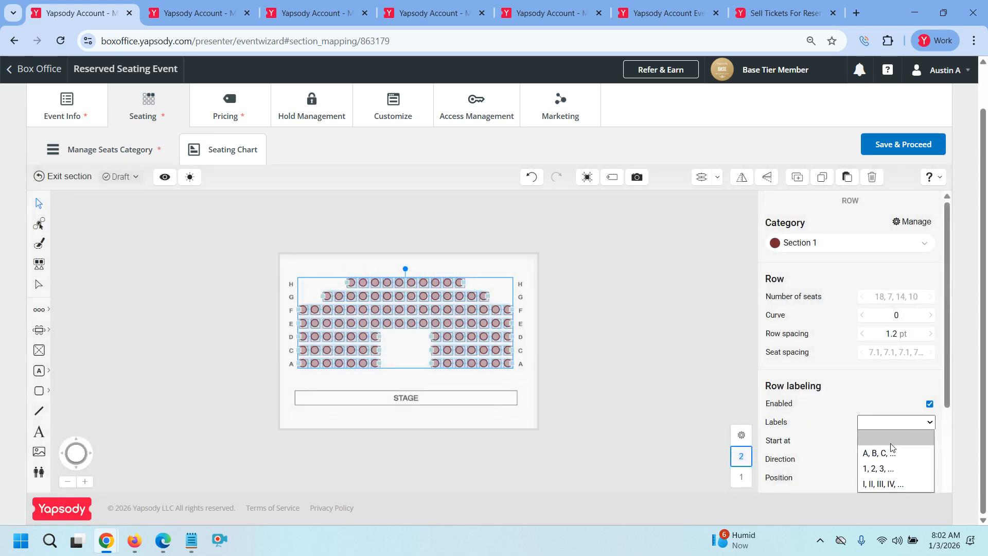
pyautogui.click(889, 447)
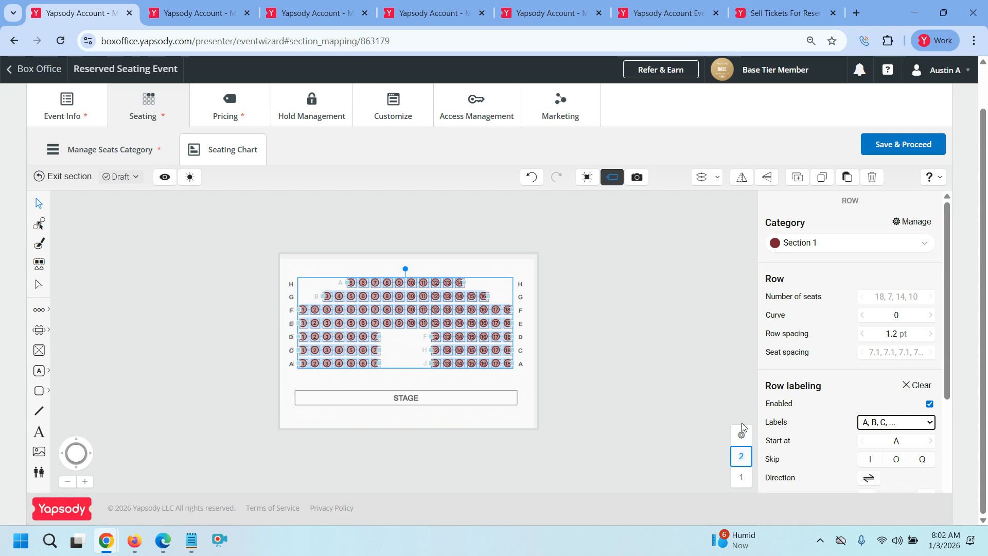
pyautogui.scroll(-3, 921, 453)
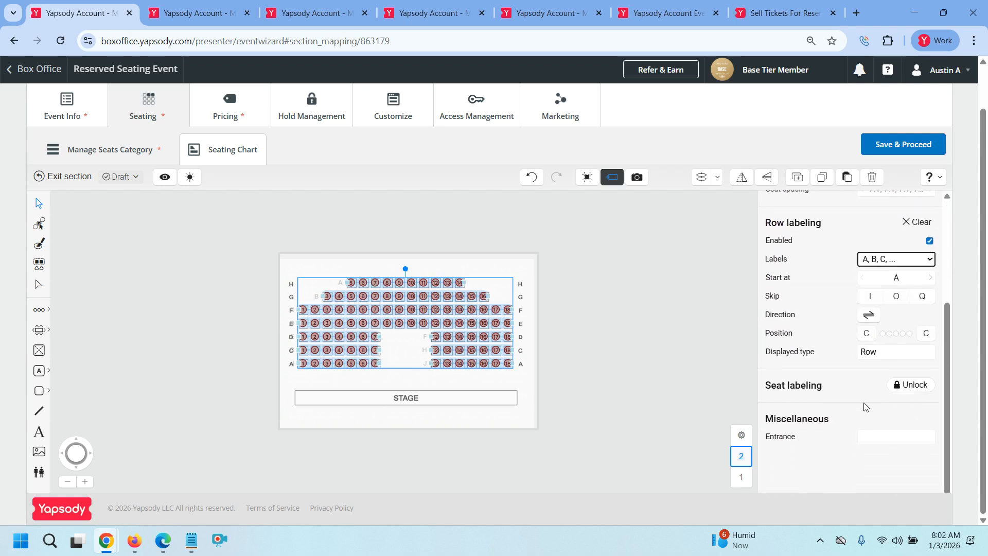
pyautogui.click(623, 372)
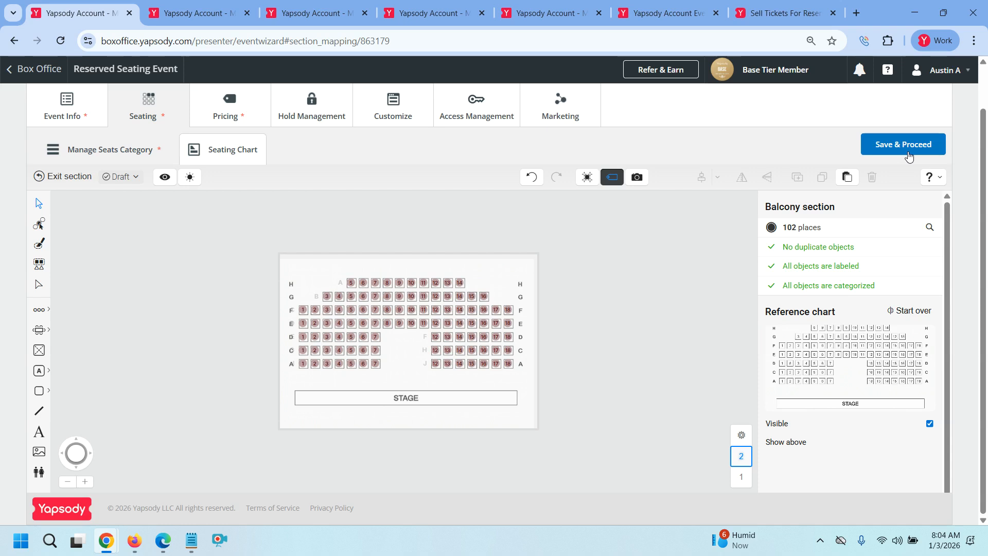
# Save the seating chart and billing choice, then start a new ticket type named 'Tickets'
pyautogui.click(909, 156)
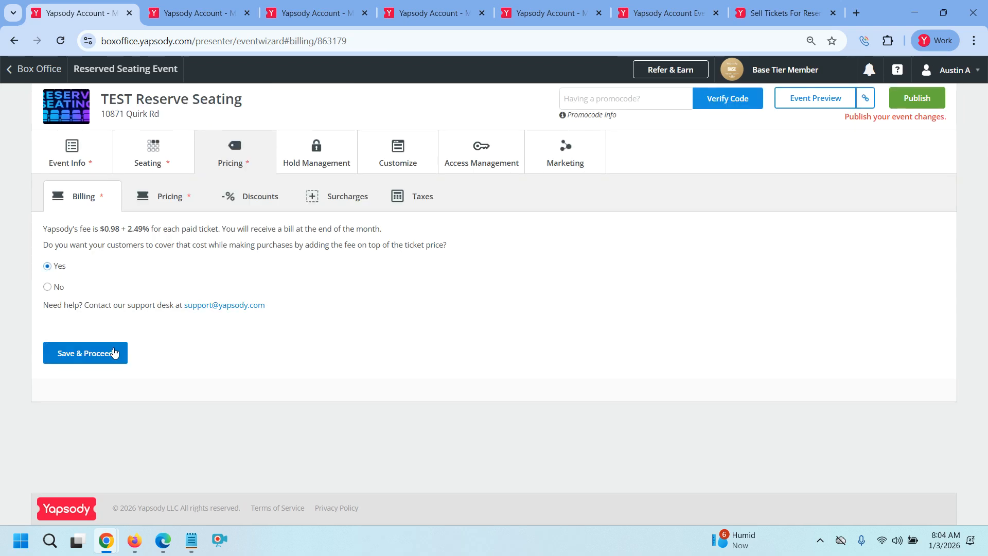
pyautogui.click(114, 352)
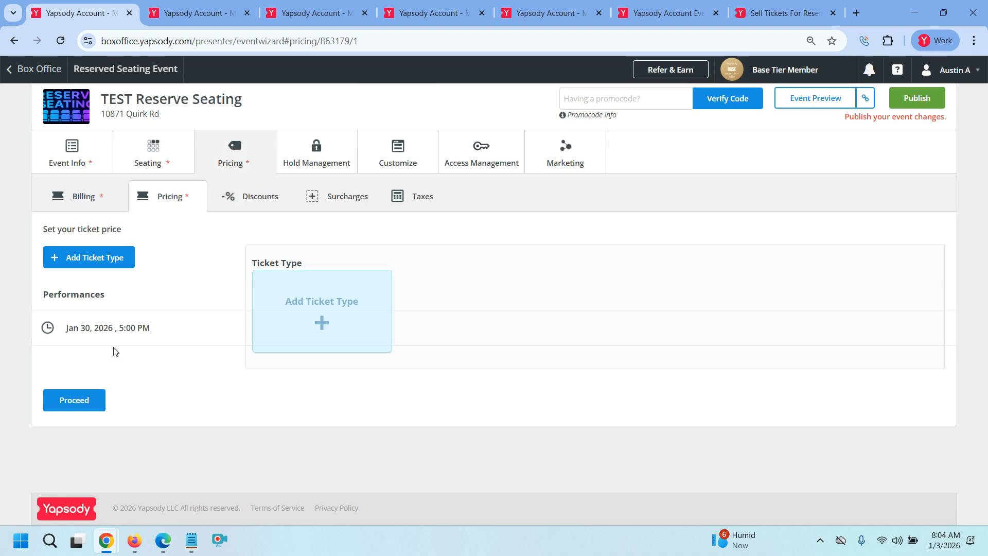
pyautogui.click(309, 318)
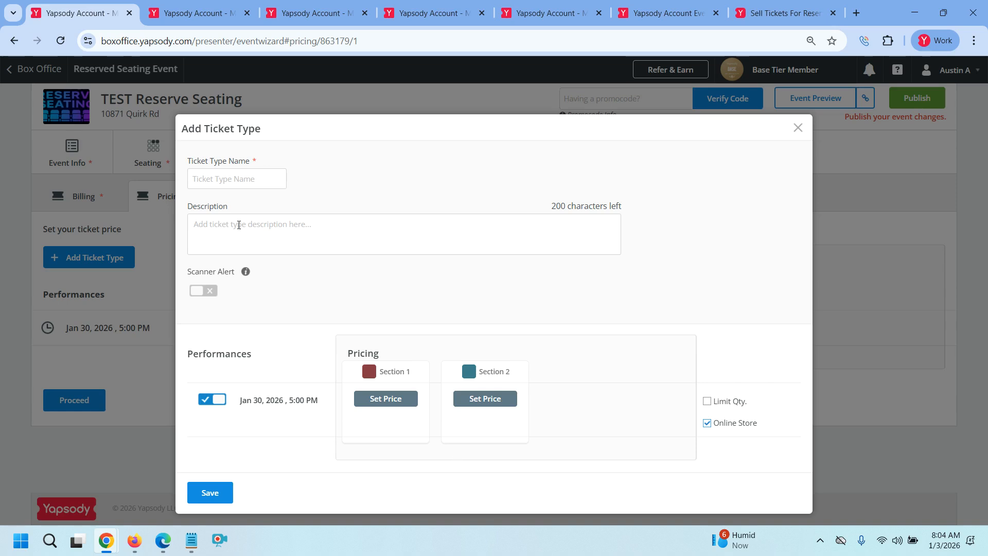
pyautogui.click(239, 180)
pyautogui.write('Ti')
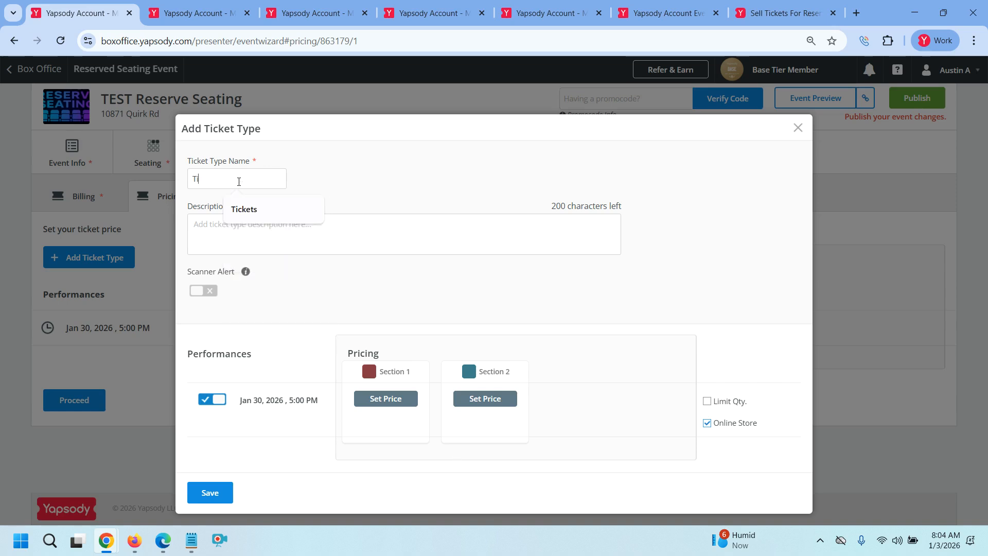
pyautogui.write('ckets')
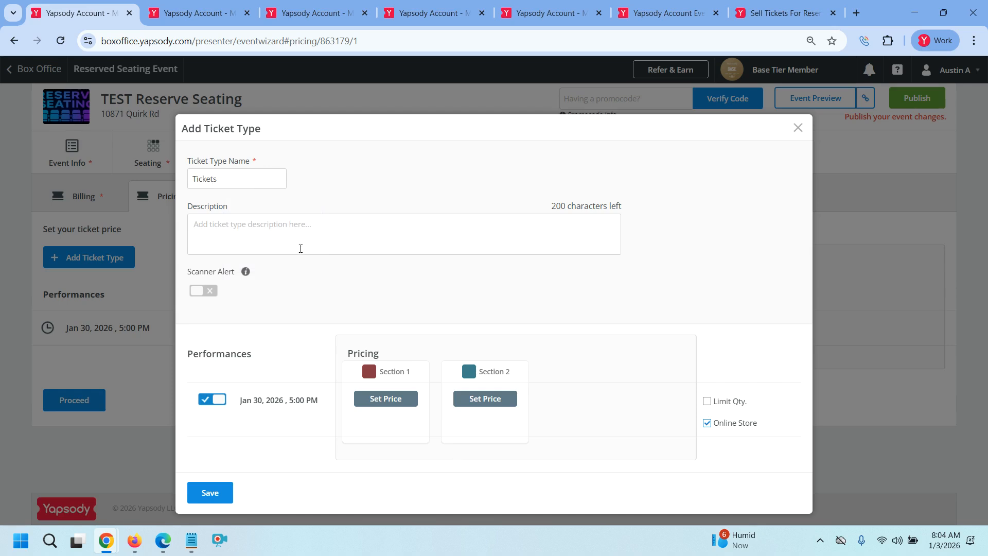
# Price Section 1 at $50 and Section 2 at $75, and save the ticket type
pyautogui.click(390, 402)
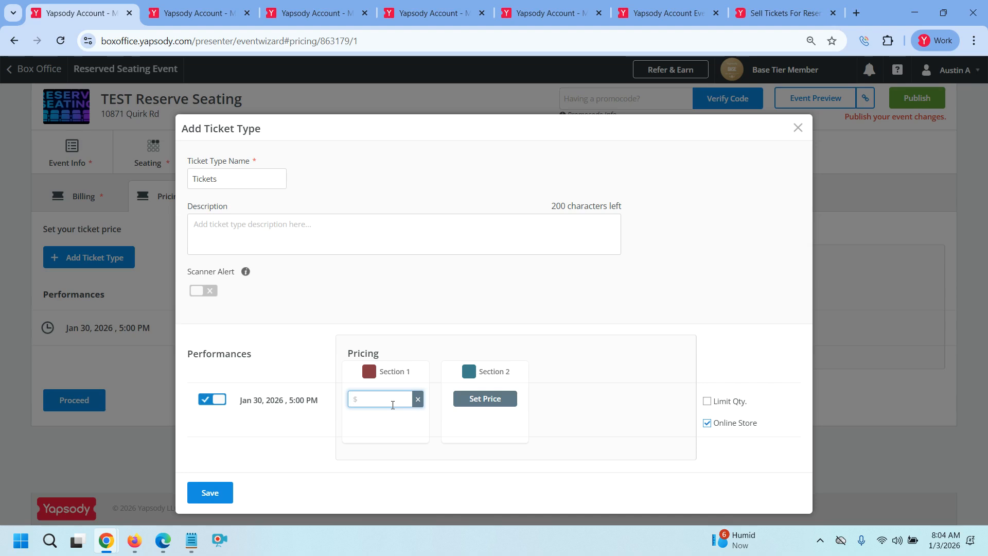
pyautogui.write('50')
pyautogui.click(490, 401)
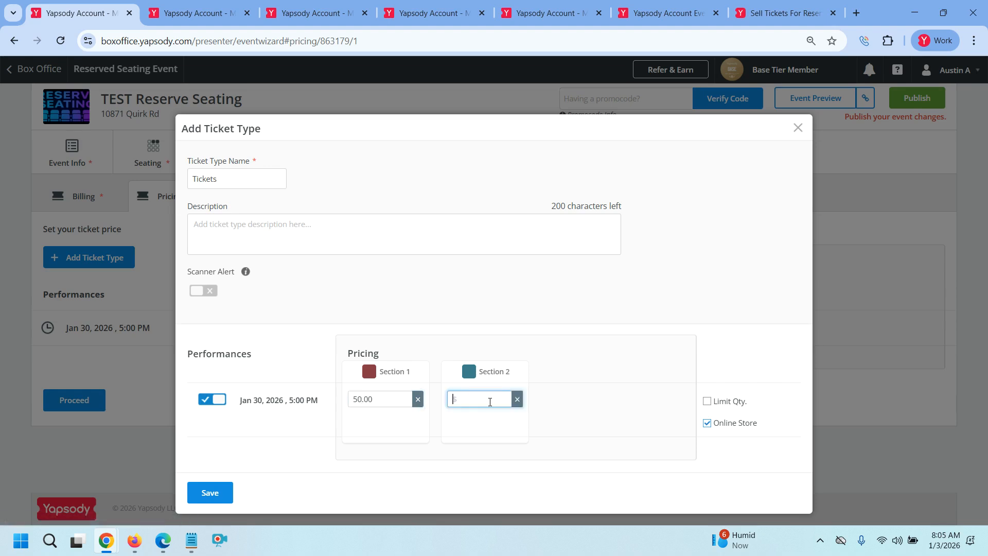
pyautogui.write('75')
pyautogui.click(221, 497)
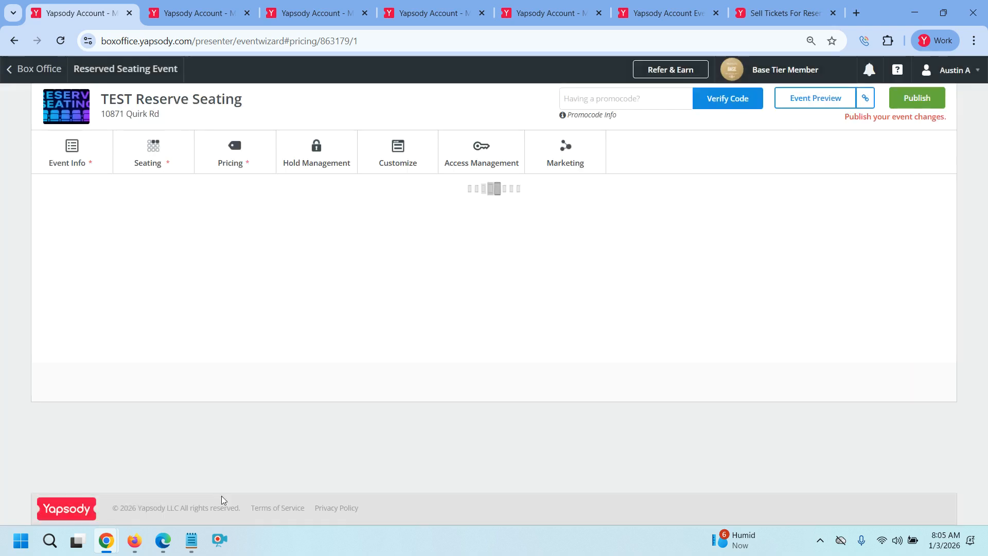
# Proceed to the Discounts step, then leave the wizard for the Box Office home page
pyautogui.click(89, 405)
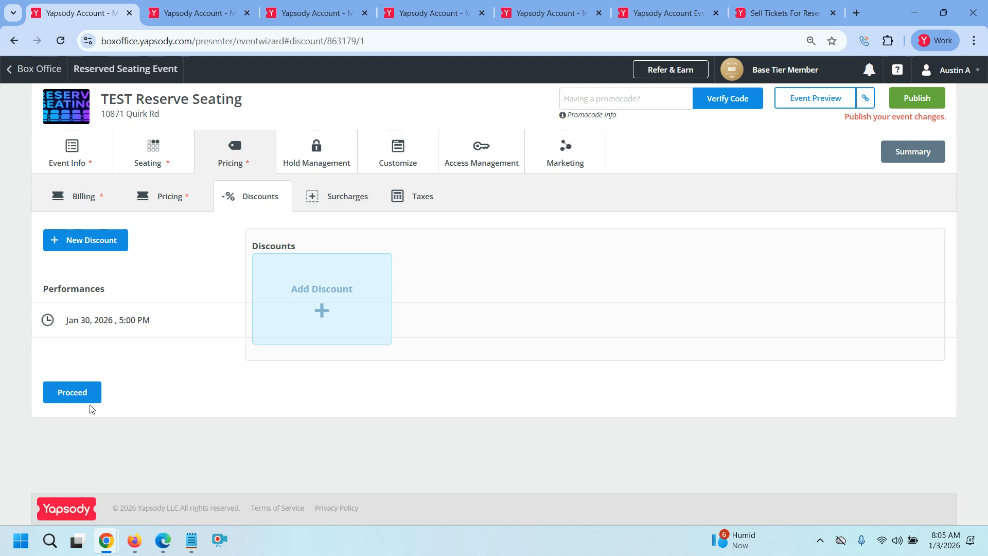
pyautogui.click(44, 76)
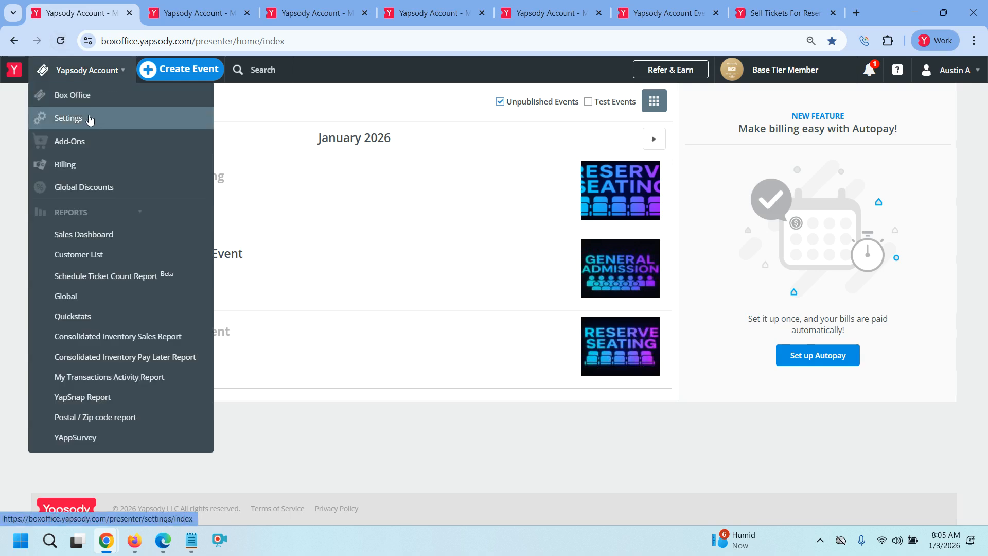
# In a new Settings tab, enable Prevent Orphan Seats for the Online Store under Transactions and save
pyautogui.rightClick(90, 120)
pyautogui.click(170, 131)
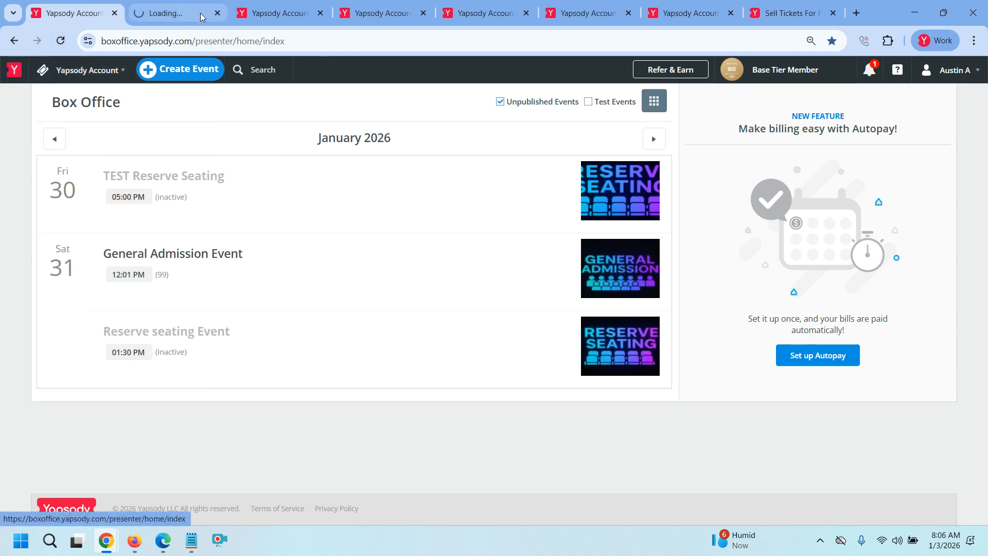
pyautogui.hotkey('ctrl', 'Tab')
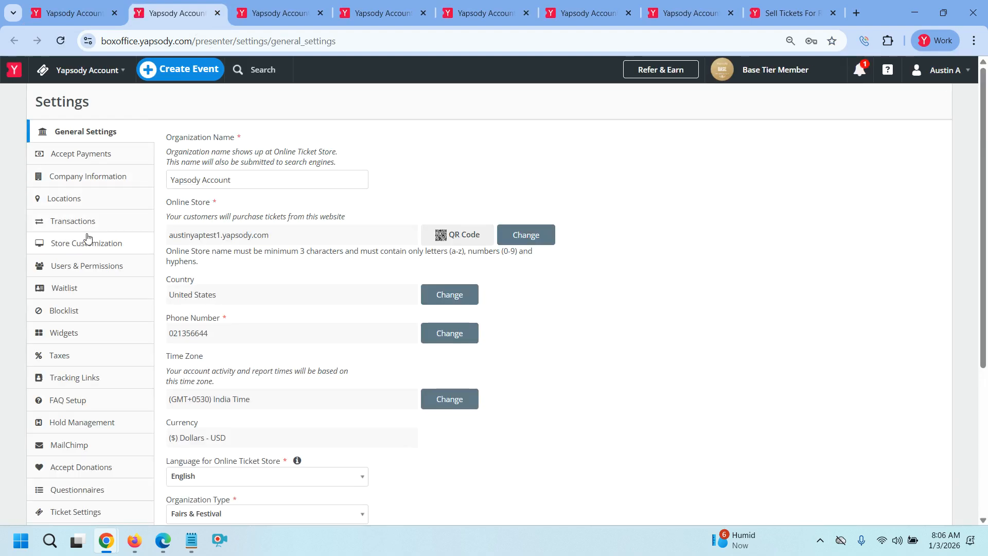
pyautogui.click(83, 223)
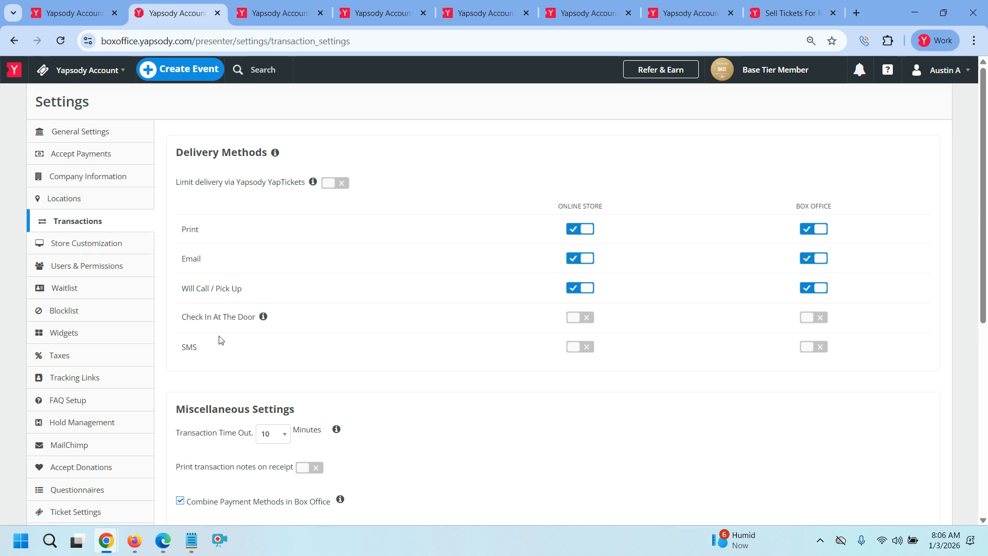
pyautogui.scroll(-5, 188, 322)
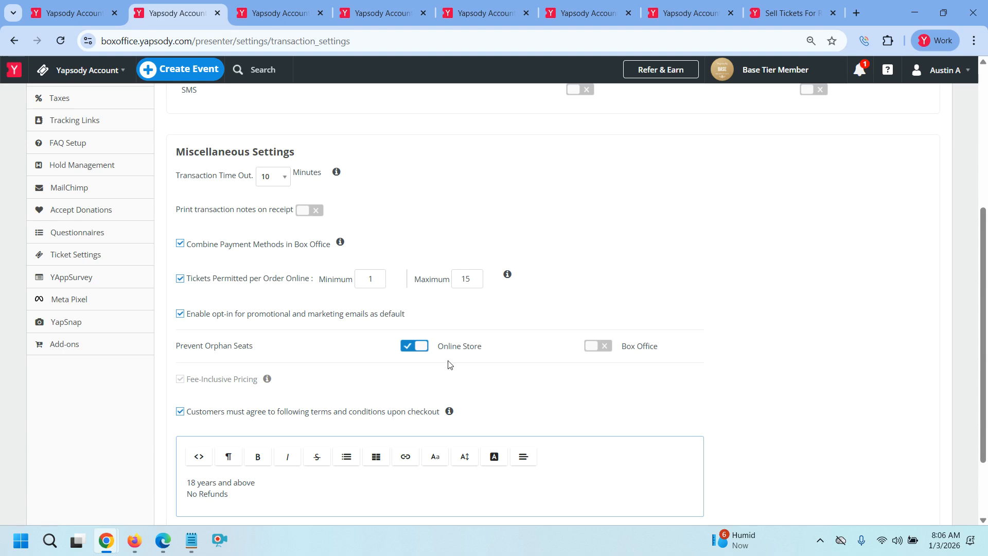
pyautogui.scroll(-2, 448, 364)
pyautogui.click(194, 459)
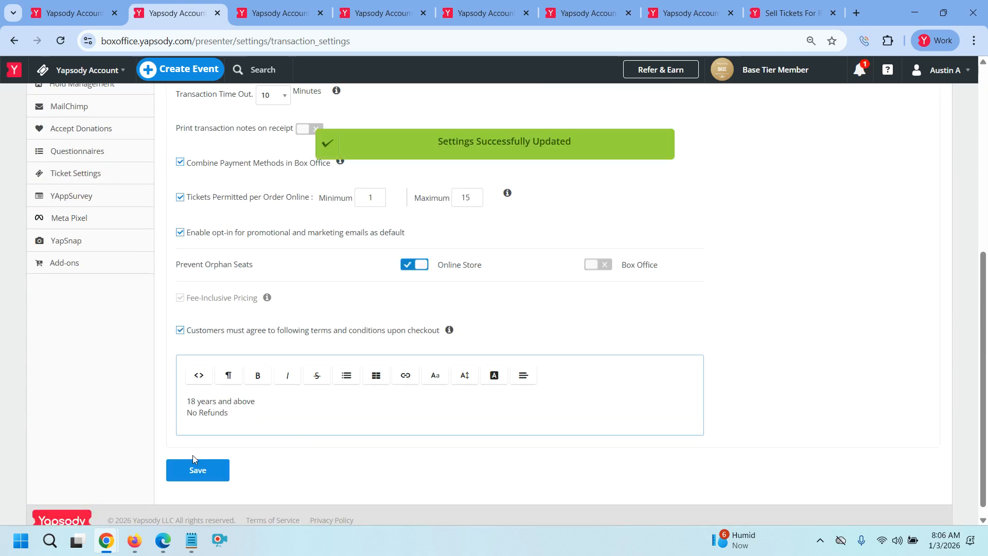
pyautogui.scroll(2, 386, 386)
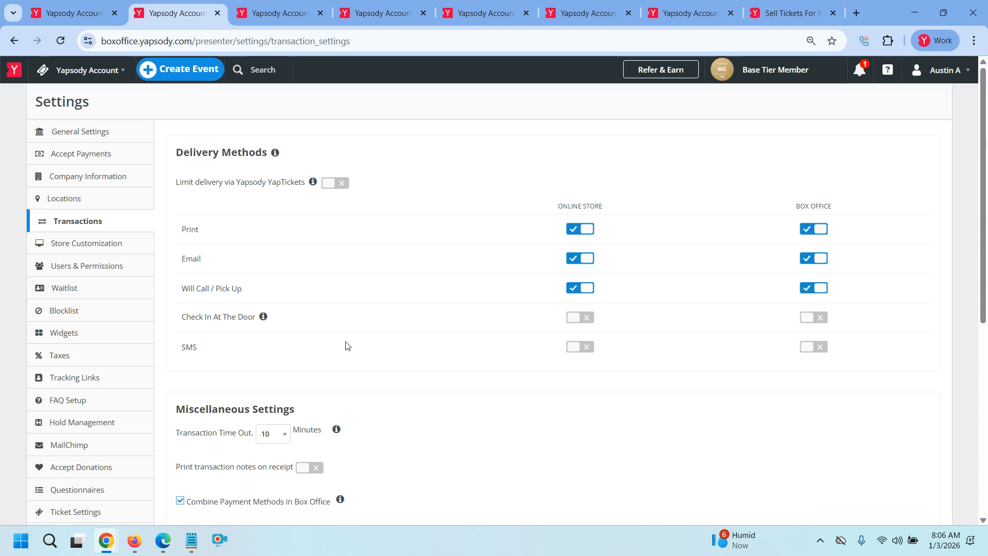
# Publish TEST Reserve Seating from its event summary, confirming the section-lock alert
pyautogui.click(286, 17)
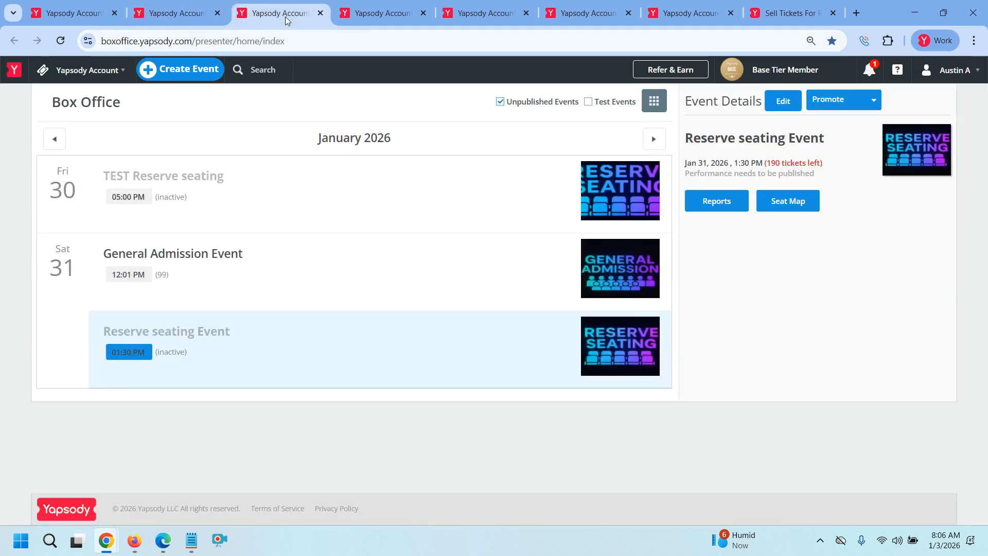
pyautogui.click(379, 17)
pyautogui.click(477, 17)
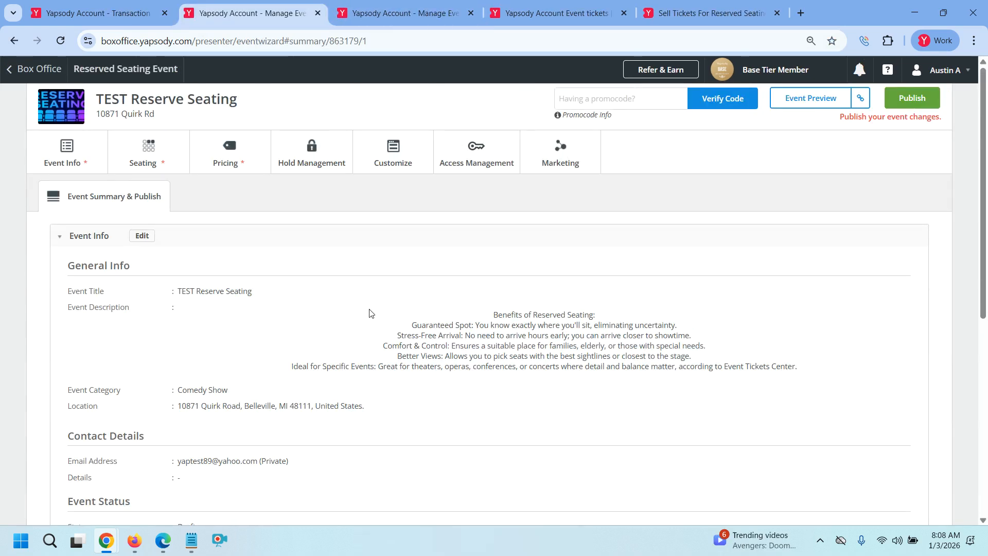
pyautogui.click(912, 105)
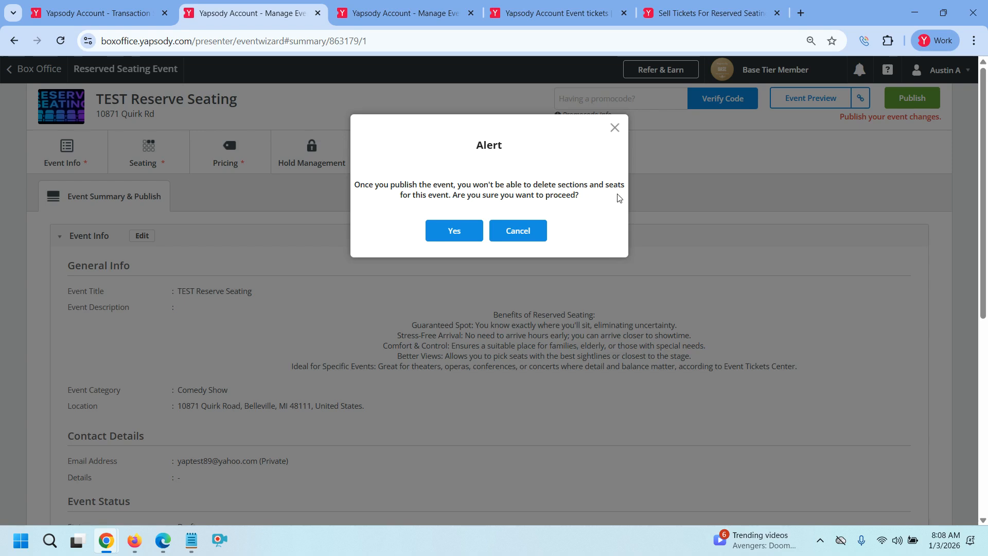
pyautogui.click(454, 242)
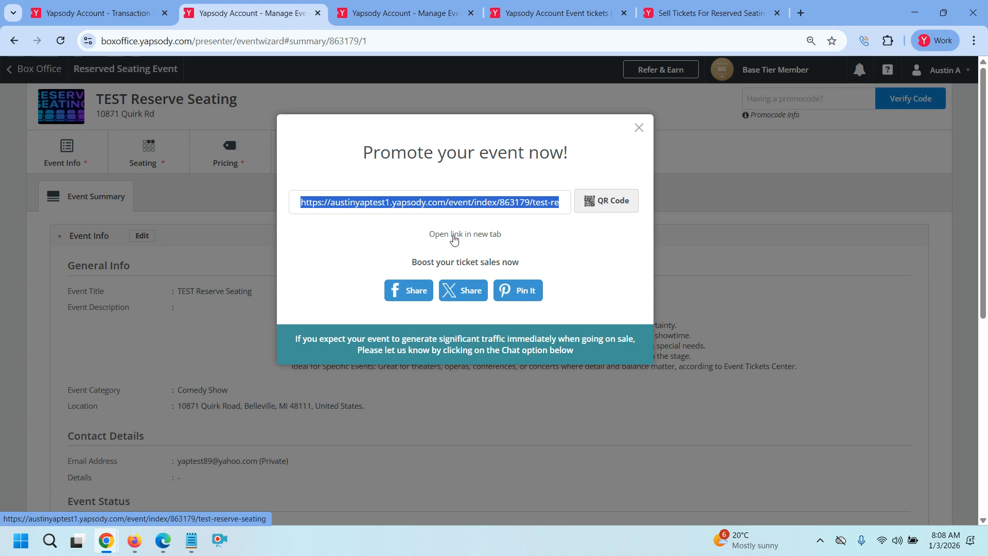
# Close the Promote dialog and reload the public storefront to show the new event
pyautogui.click(638, 128)
pyautogui.click(574, 20)
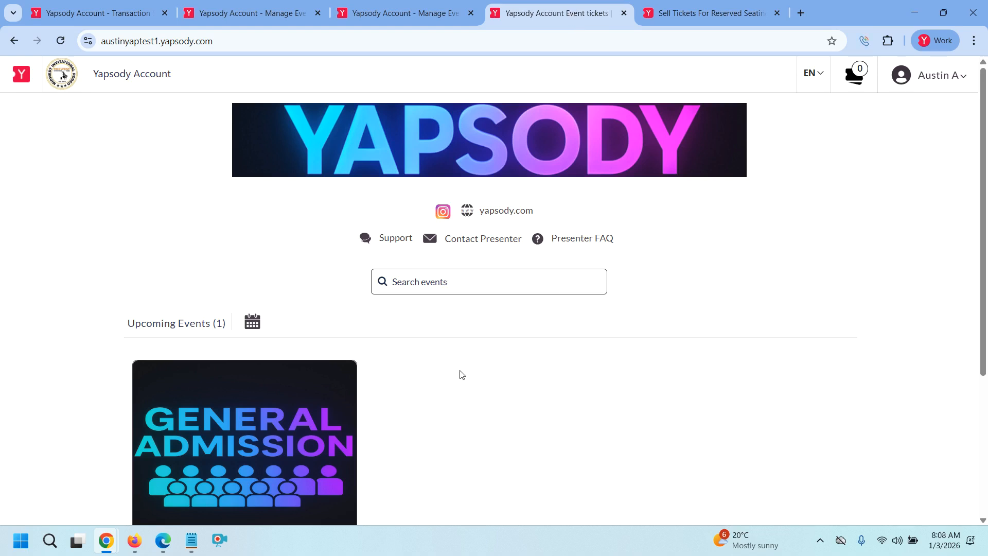
pyautogui.click(280, 42)
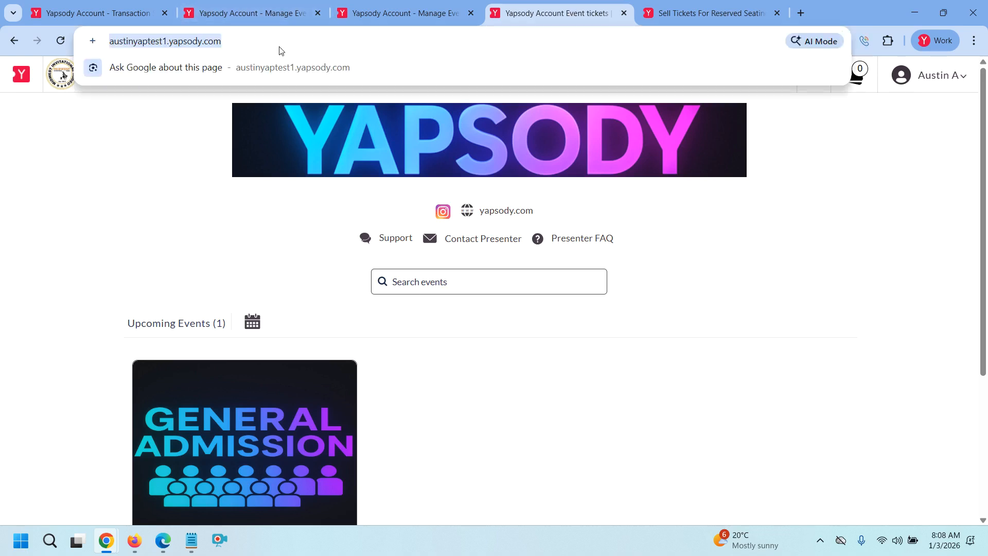
pyautogui.press('Return')
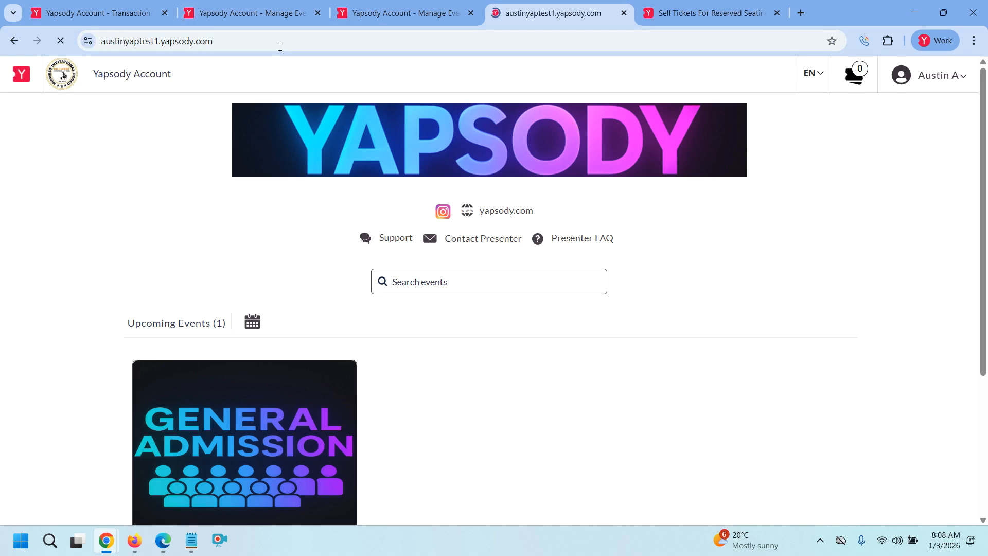
# Open the TEST Reserve Seating event page from the storefront listing
pyautogui.scroll(-3, 437, 306)
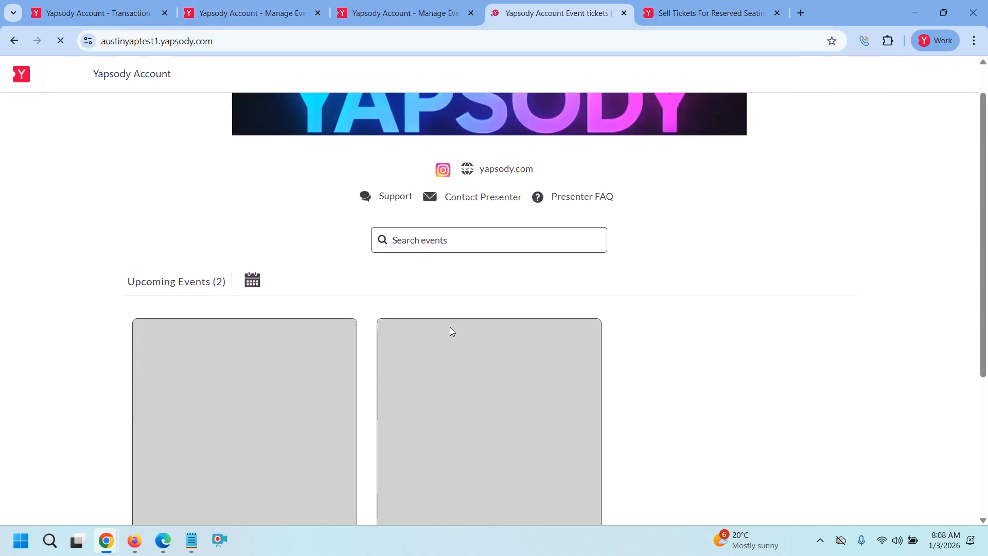
pyautogui.scroll(-3, 449, 331)
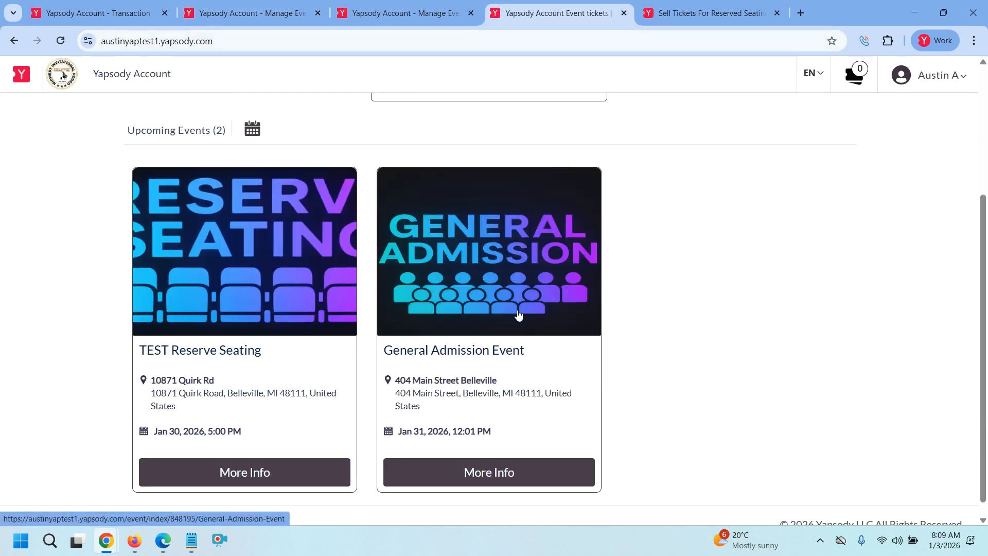
pyautogui.scroll(-1, 526, 308)
pyautogui.click(260, 449)
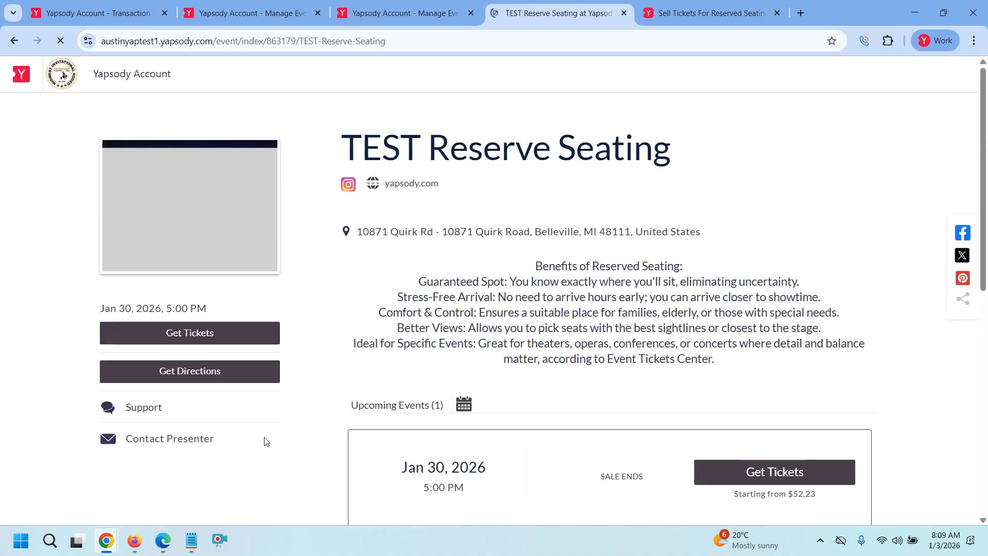
pyautogui.scroll(-1, 333, 440)
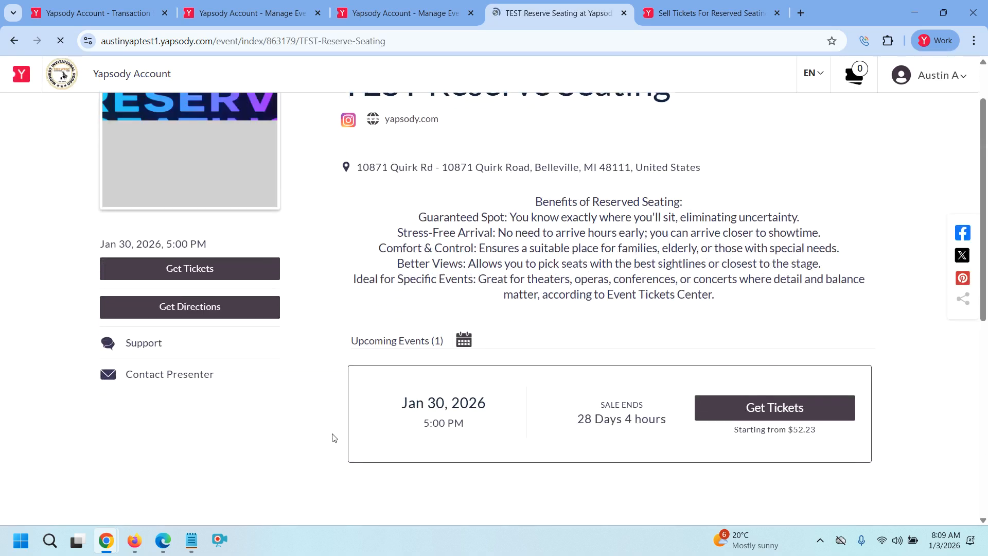
# Start buying tickets for the Jan 30 show with a quantity of 2 best seats
pyautogui.click(767, 409)
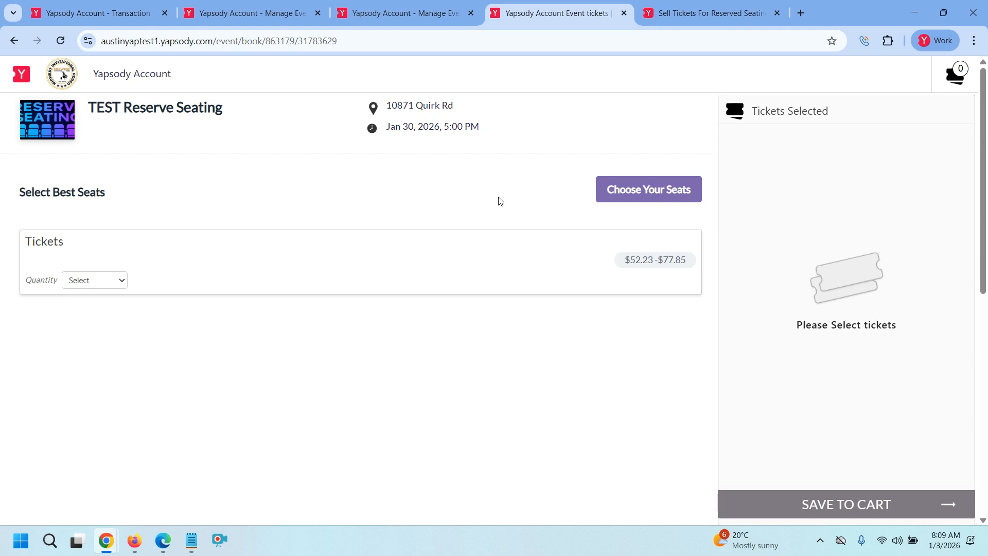
pyautogui.click(86, 286)
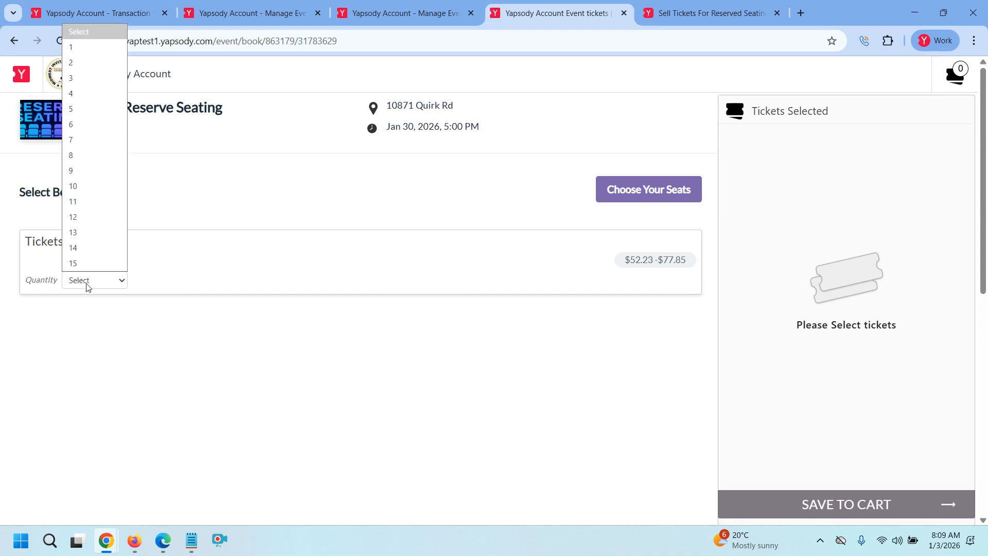
pyautogui.click(92, 63)
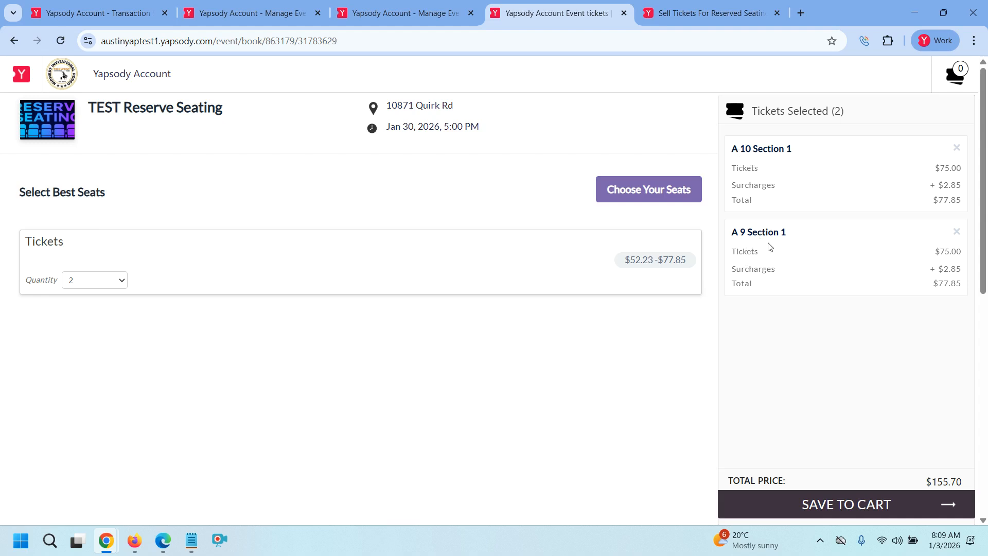
# On the seat map, switch to the Stage level, zoom into Section 1, and deselect seats A9 and A10
pyautogui.click(665, 194)
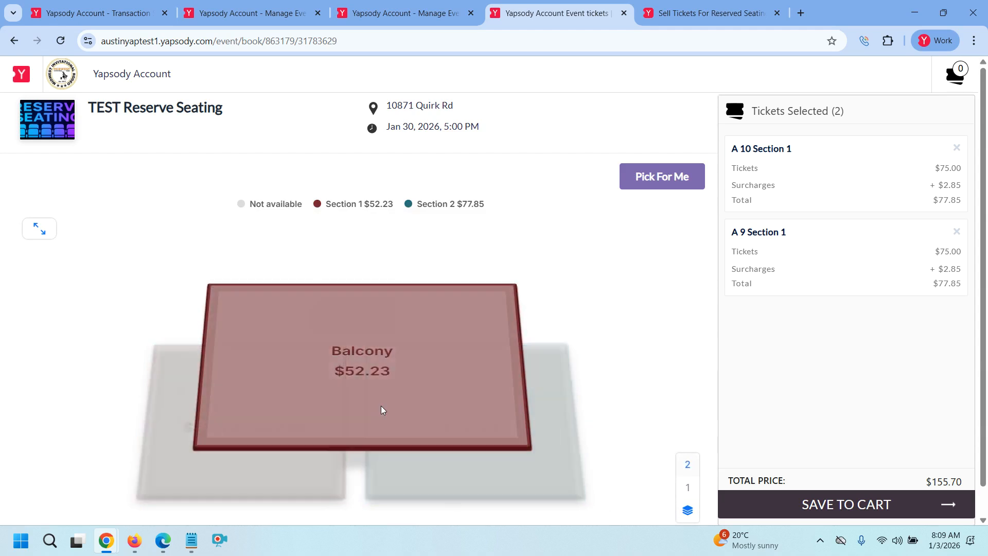
pyautogui.click(690, 517)
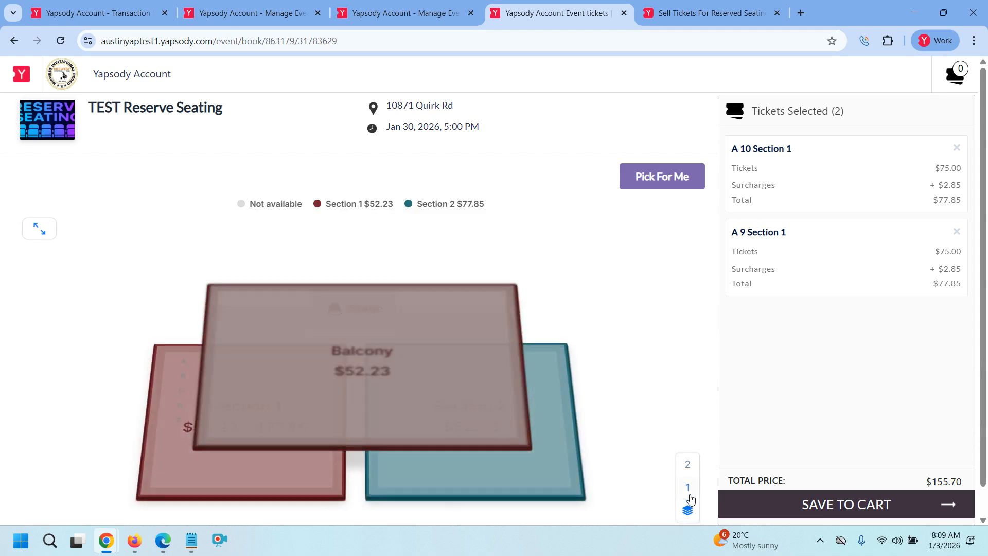
pyautogui.click(688, 467)
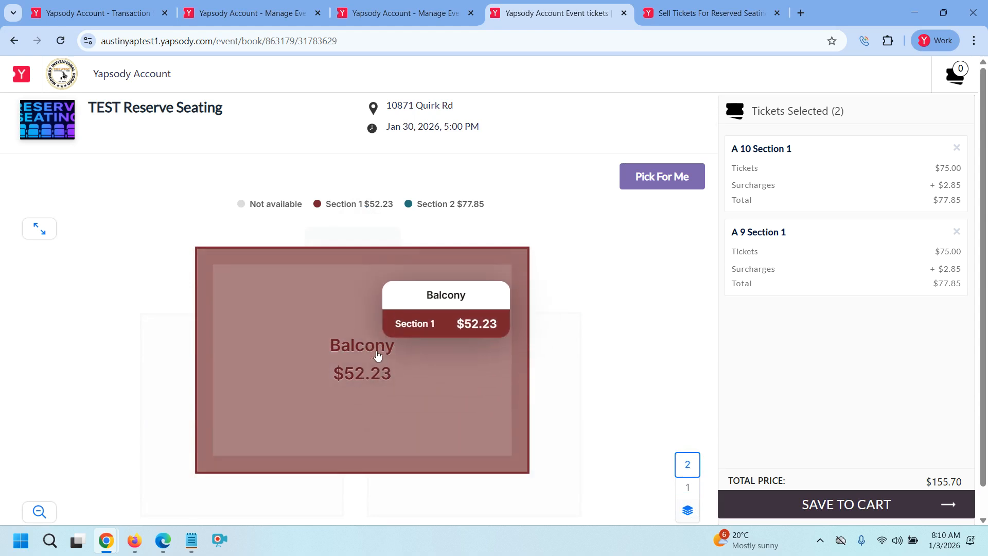
pyautogui.click(682, 490)
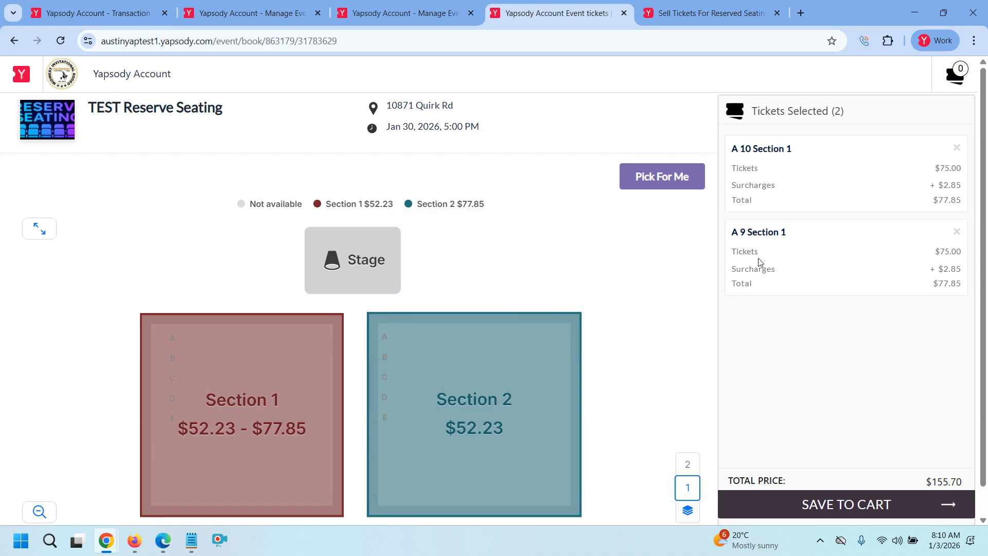
pyautogui.click(280, 424)
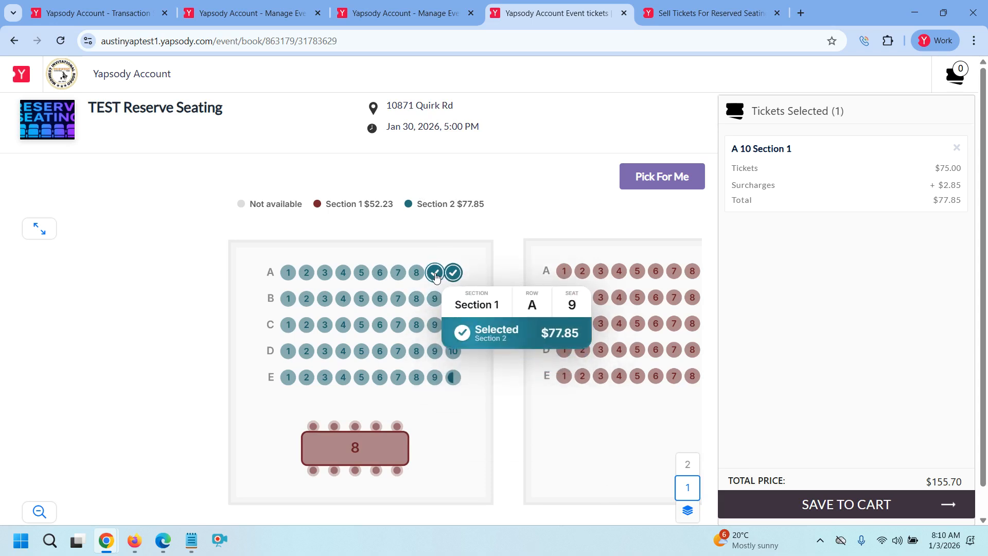
pyautogui.click(435, 274)
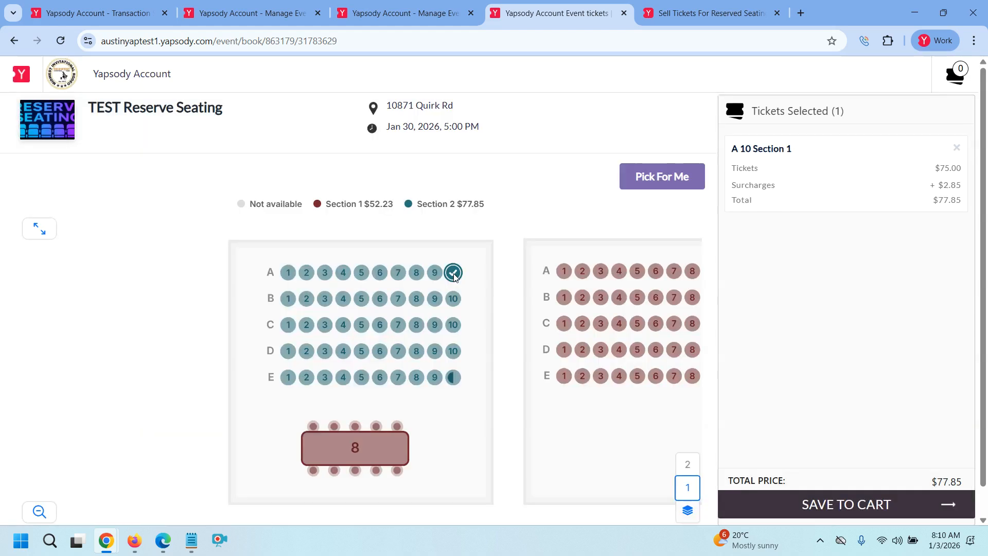
pyautogui.click(453, 273)
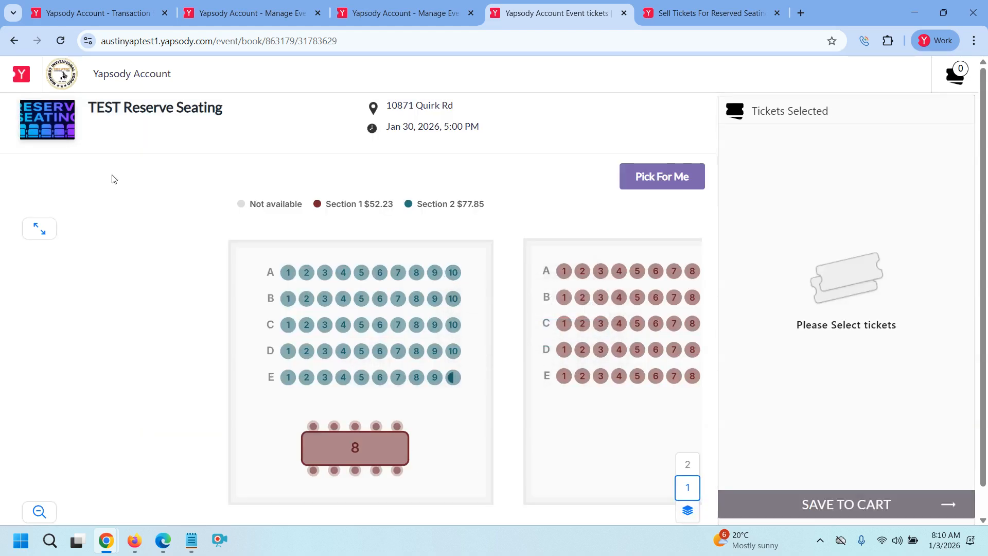
# Use Pick For Me with quantity 4 to select seats A7–A10, then view them on the map
pyautogui.click(660, 179)
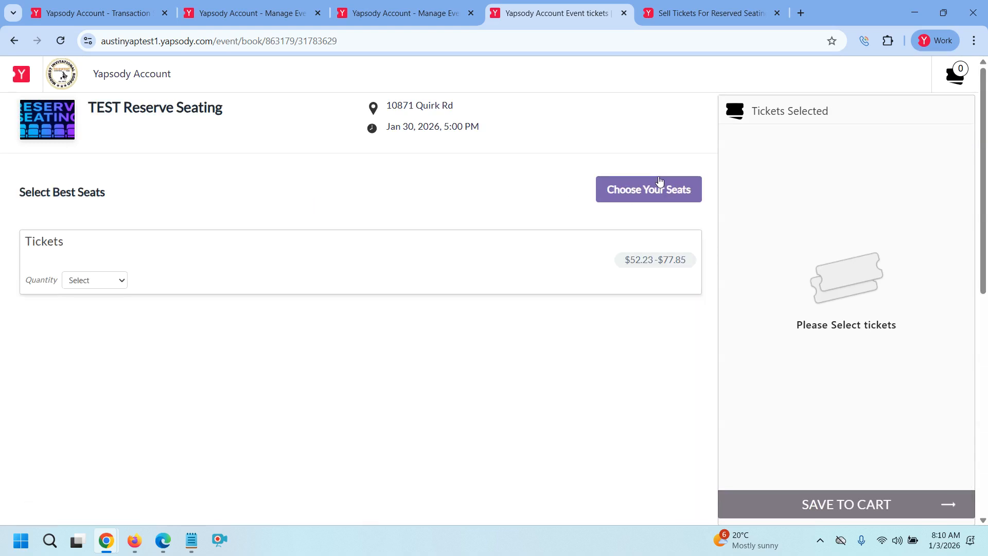
pyautogui.click(114, 284)
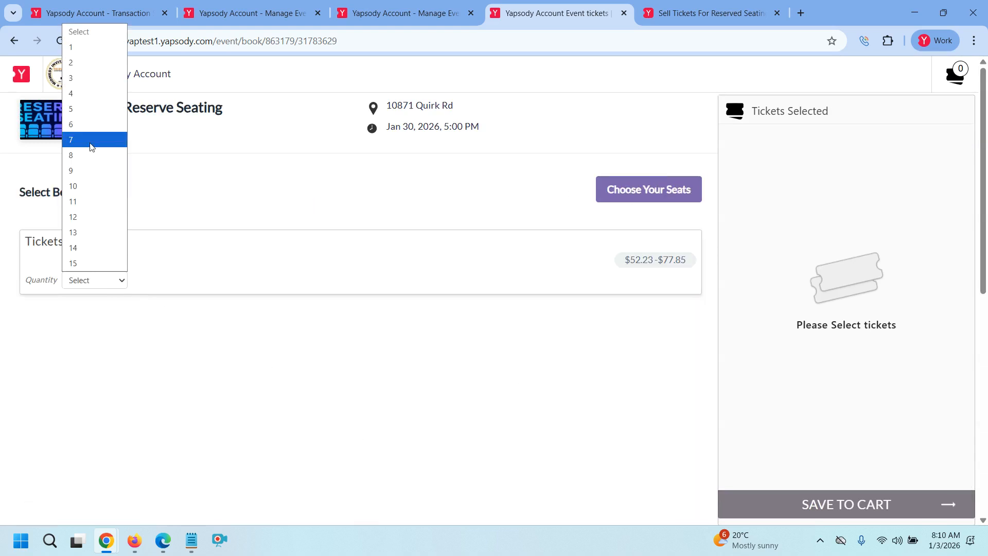
pyautogui.click(84, 97)
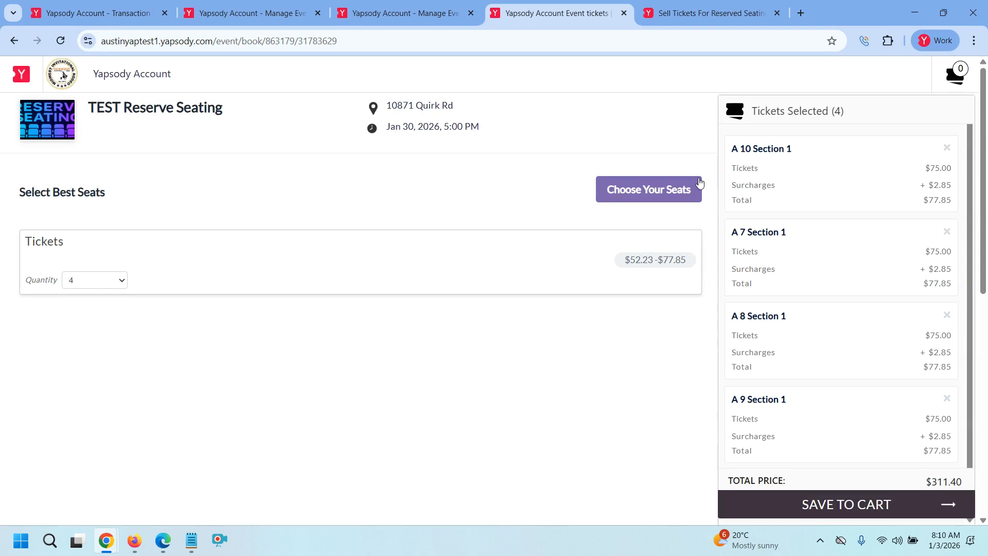
pyautogui.scroll(-3, 773, 175)
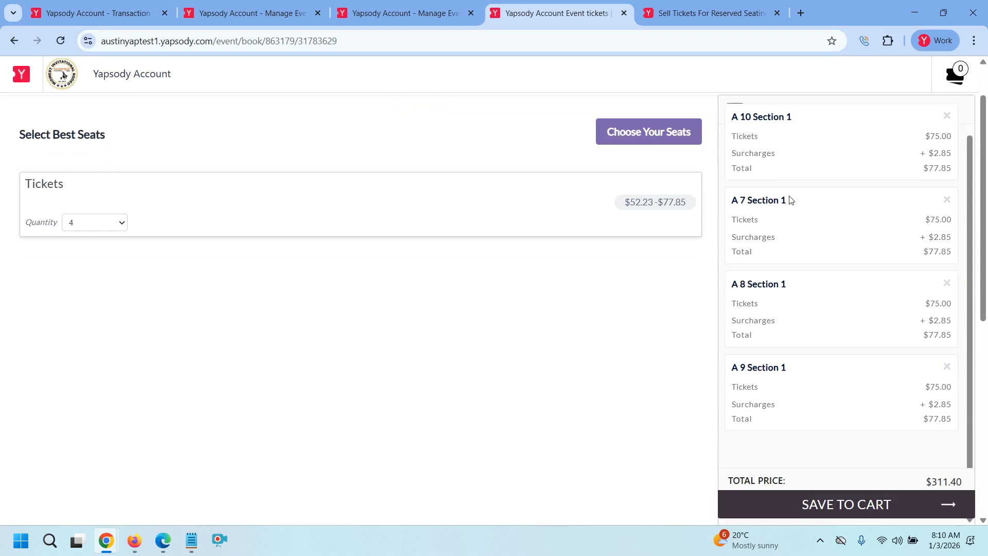
pyautogui.scroll(1, 762, 309)
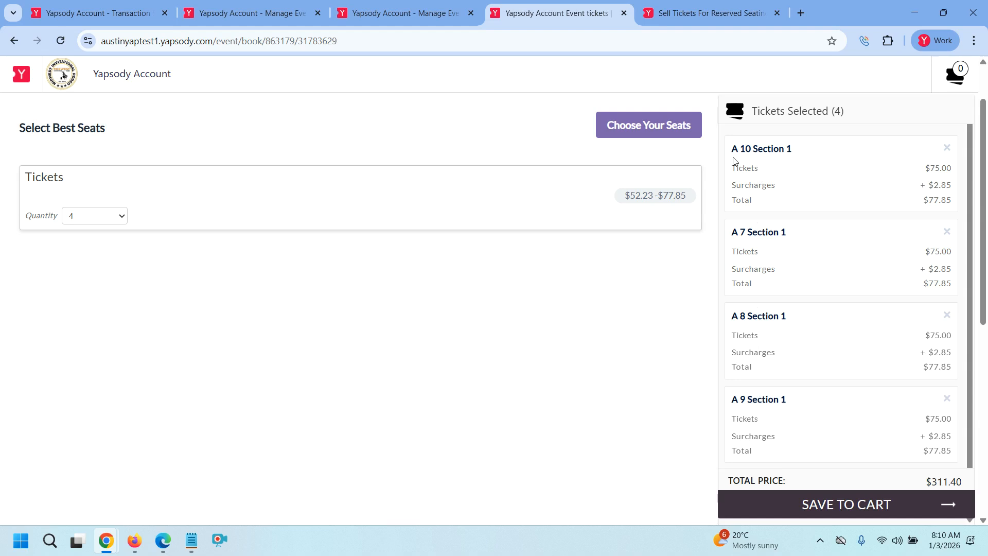
pyautogui.click(677, 137)
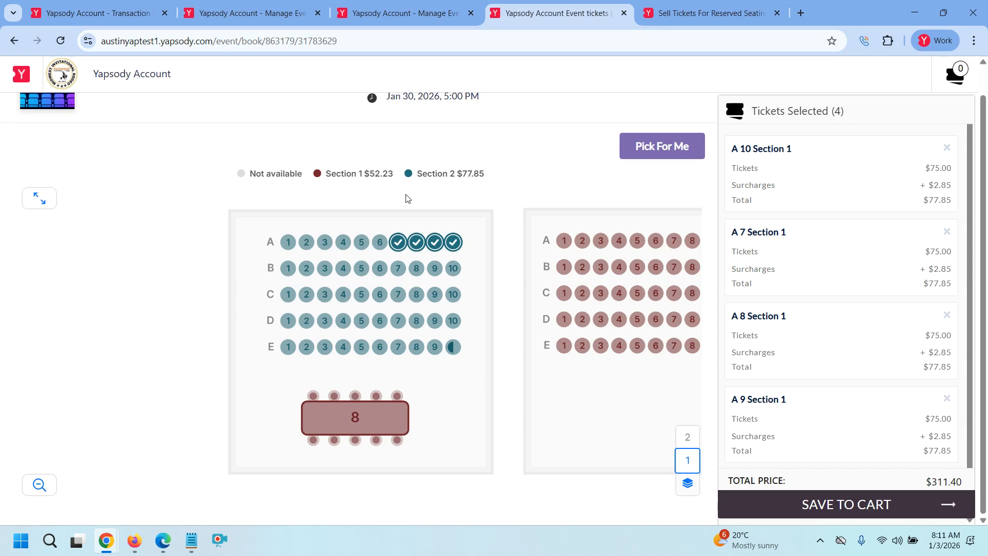
# Zoom into Section 1 on the seat map and deselect seat A9
pyautogui.scroll(1, 369, 164)
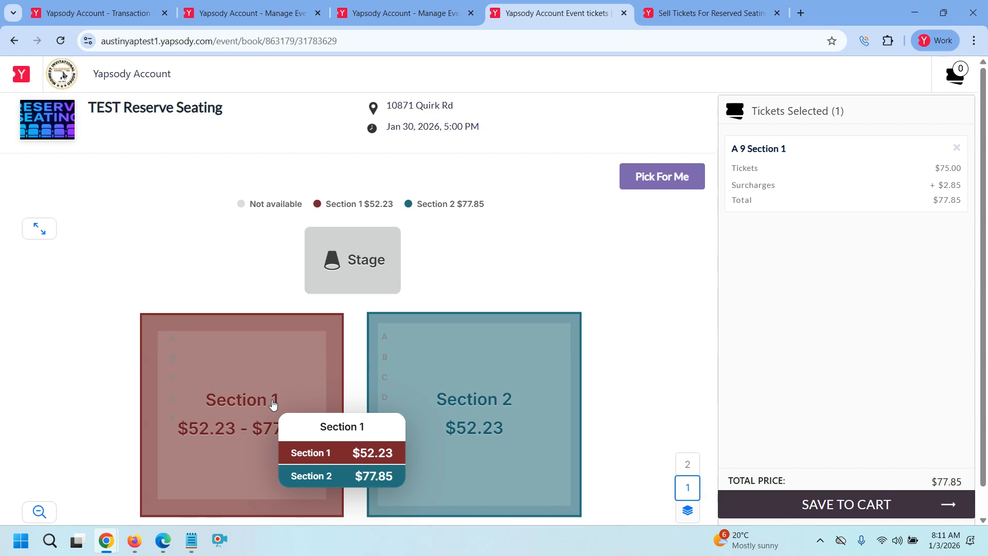
pyautogui.click(273, 404)
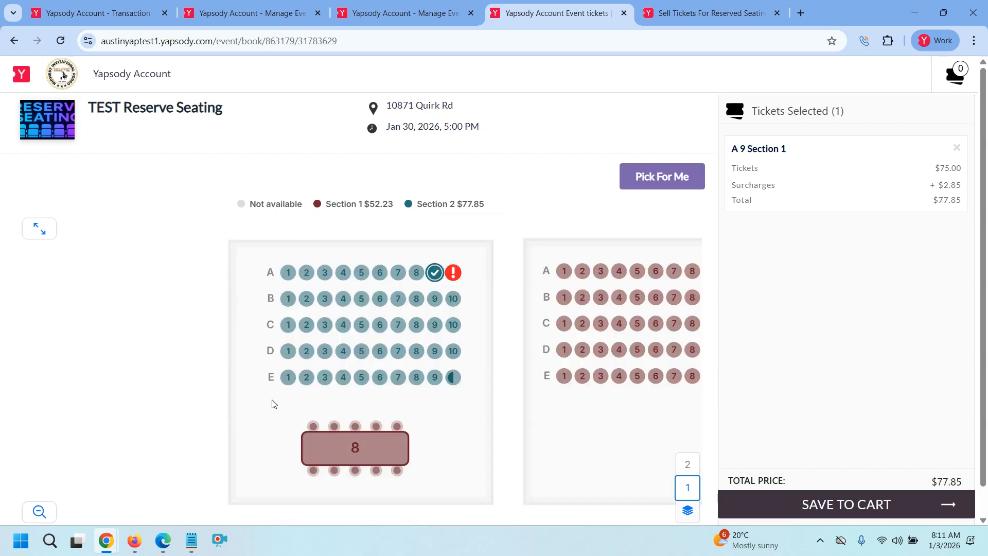
pyautogui.click(435, 272)
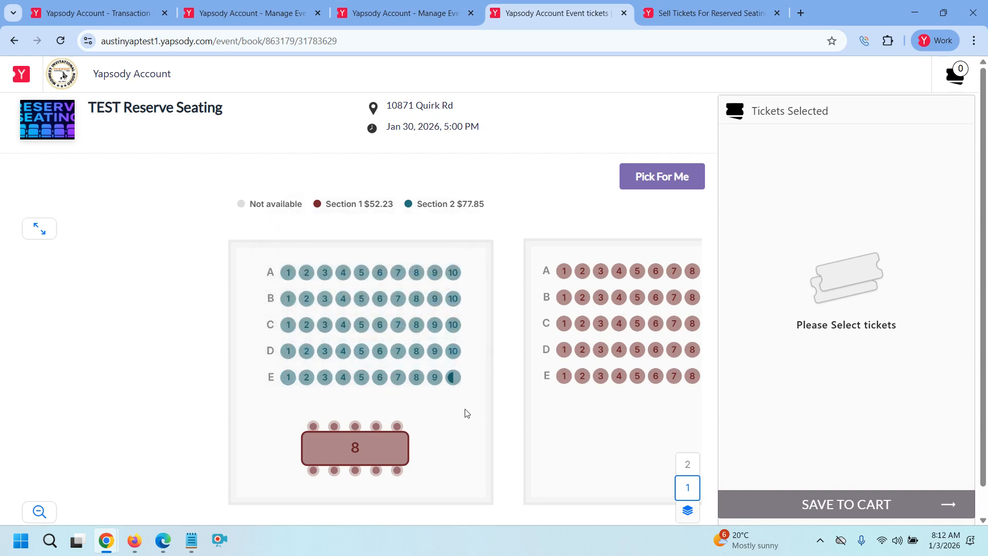
pyautogui.moveTo(459, 379)
pyautogui.click(339, 449)
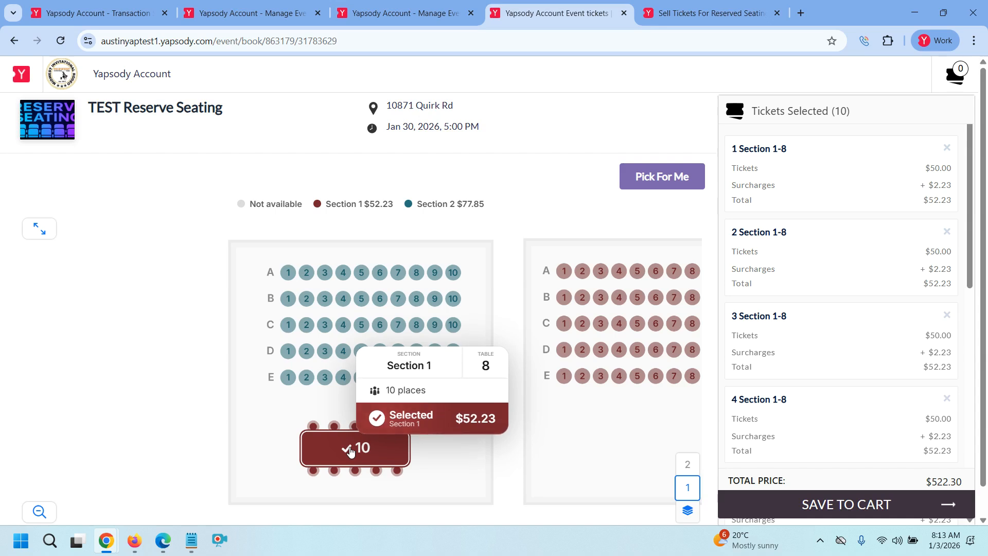
pyautogui.click(350, 450)
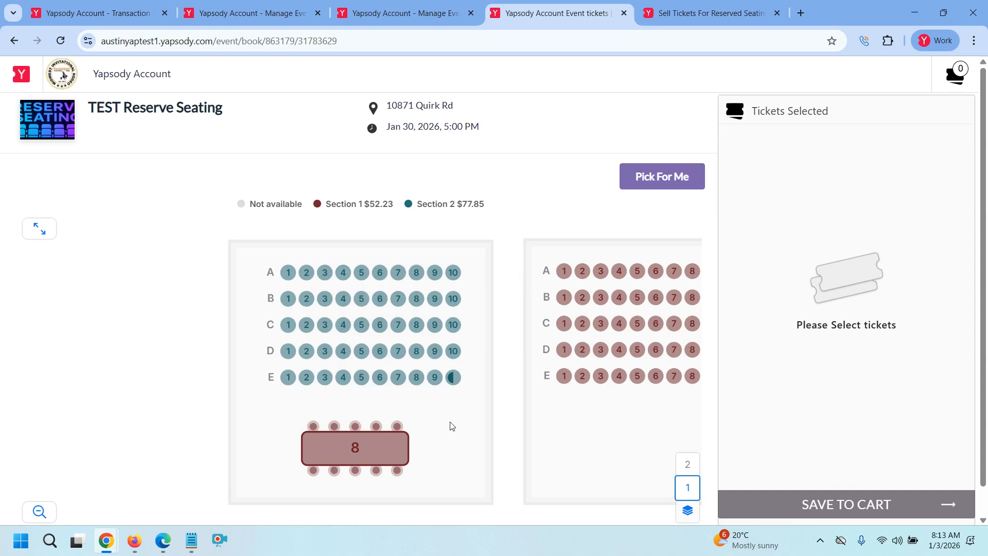
pyautogui.click(307, 272)
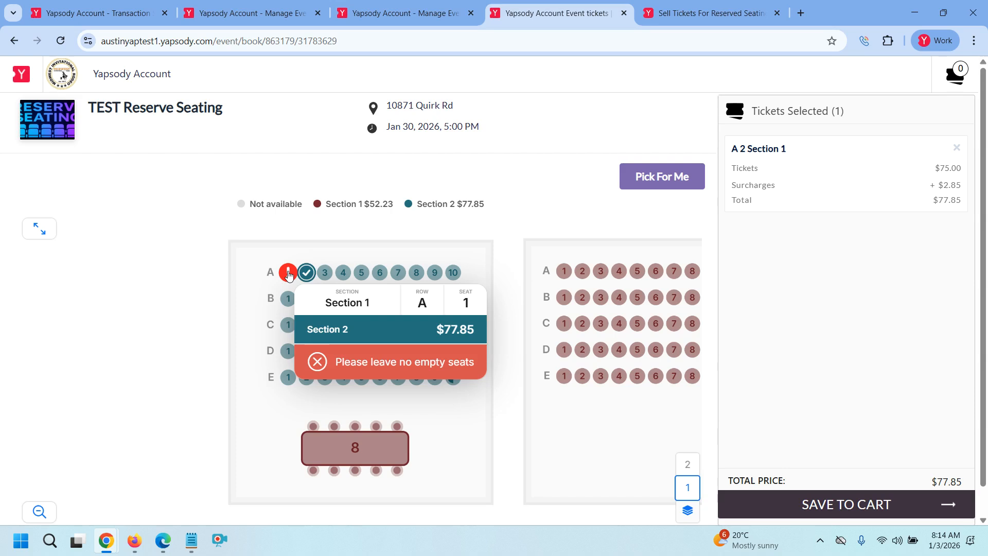
pyautogui.click(307, 272)
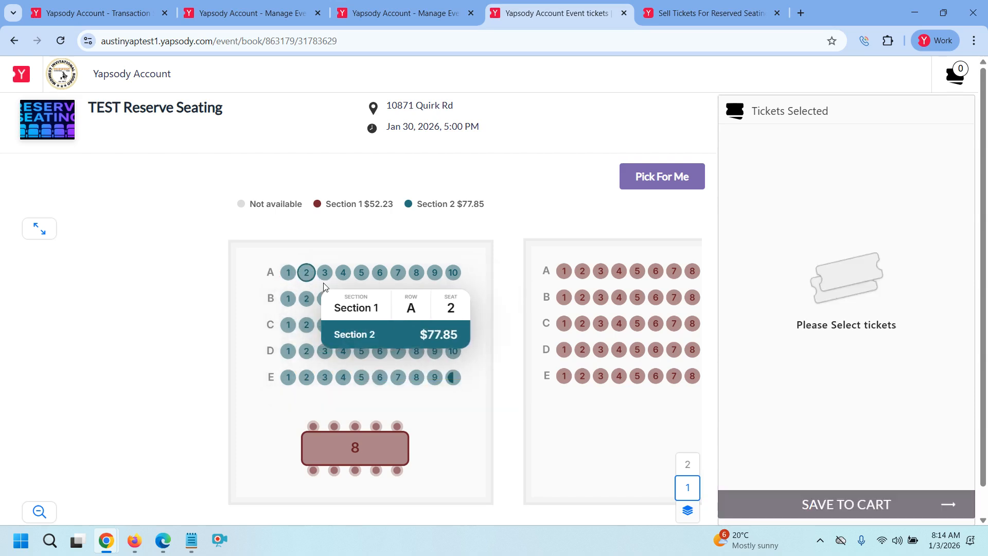
pyautogui.click(435, 275)
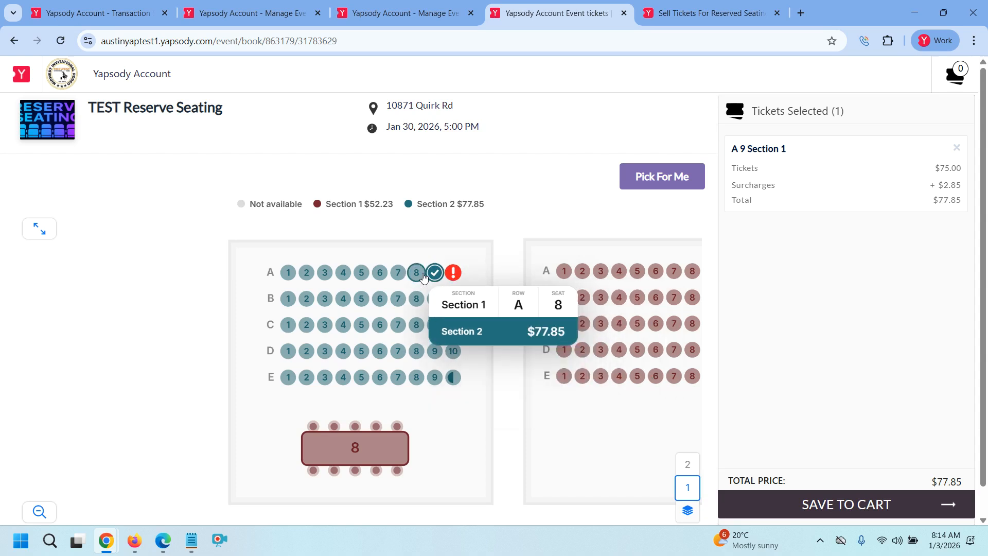
pyautogui.click(435, 272)
pyautogui.click(416, 273)
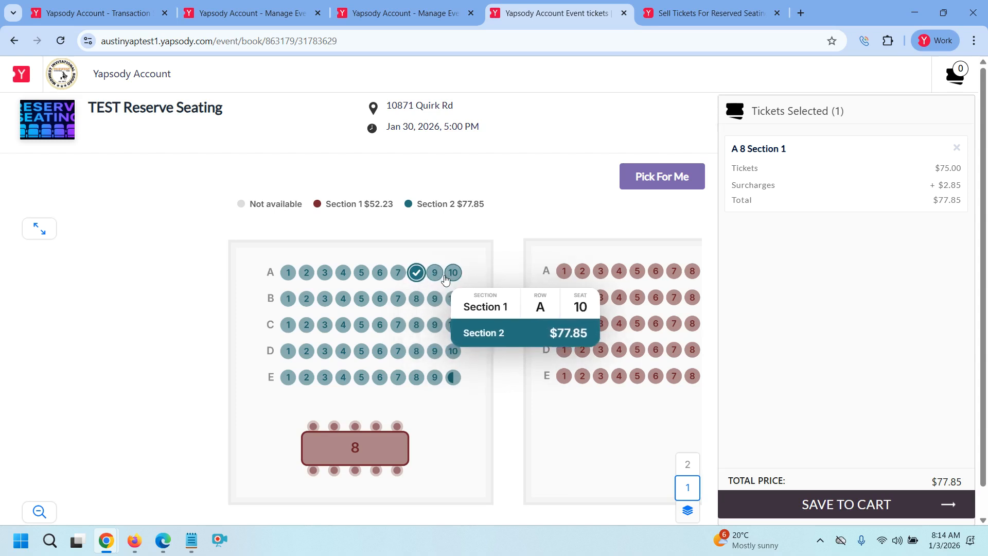
pyautogui.click(418, 273)
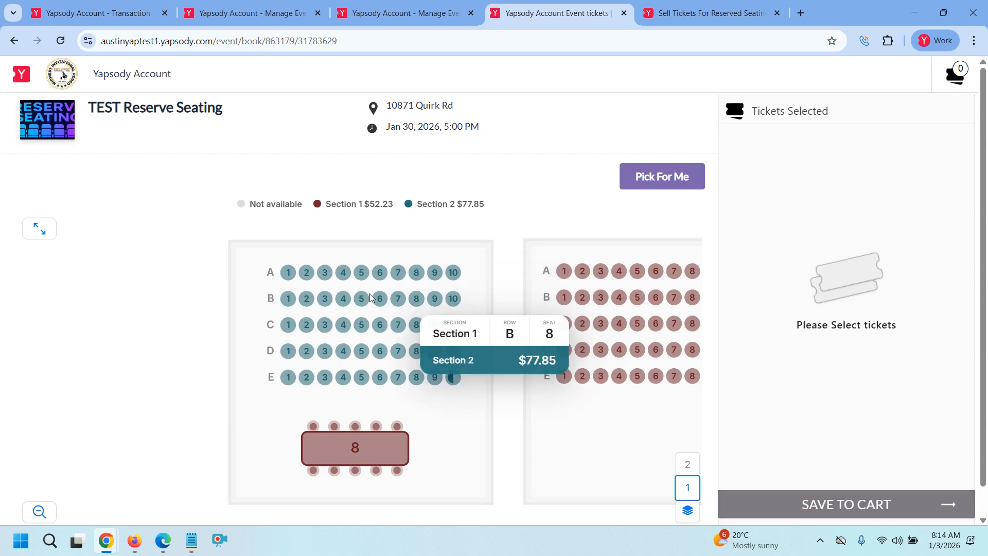